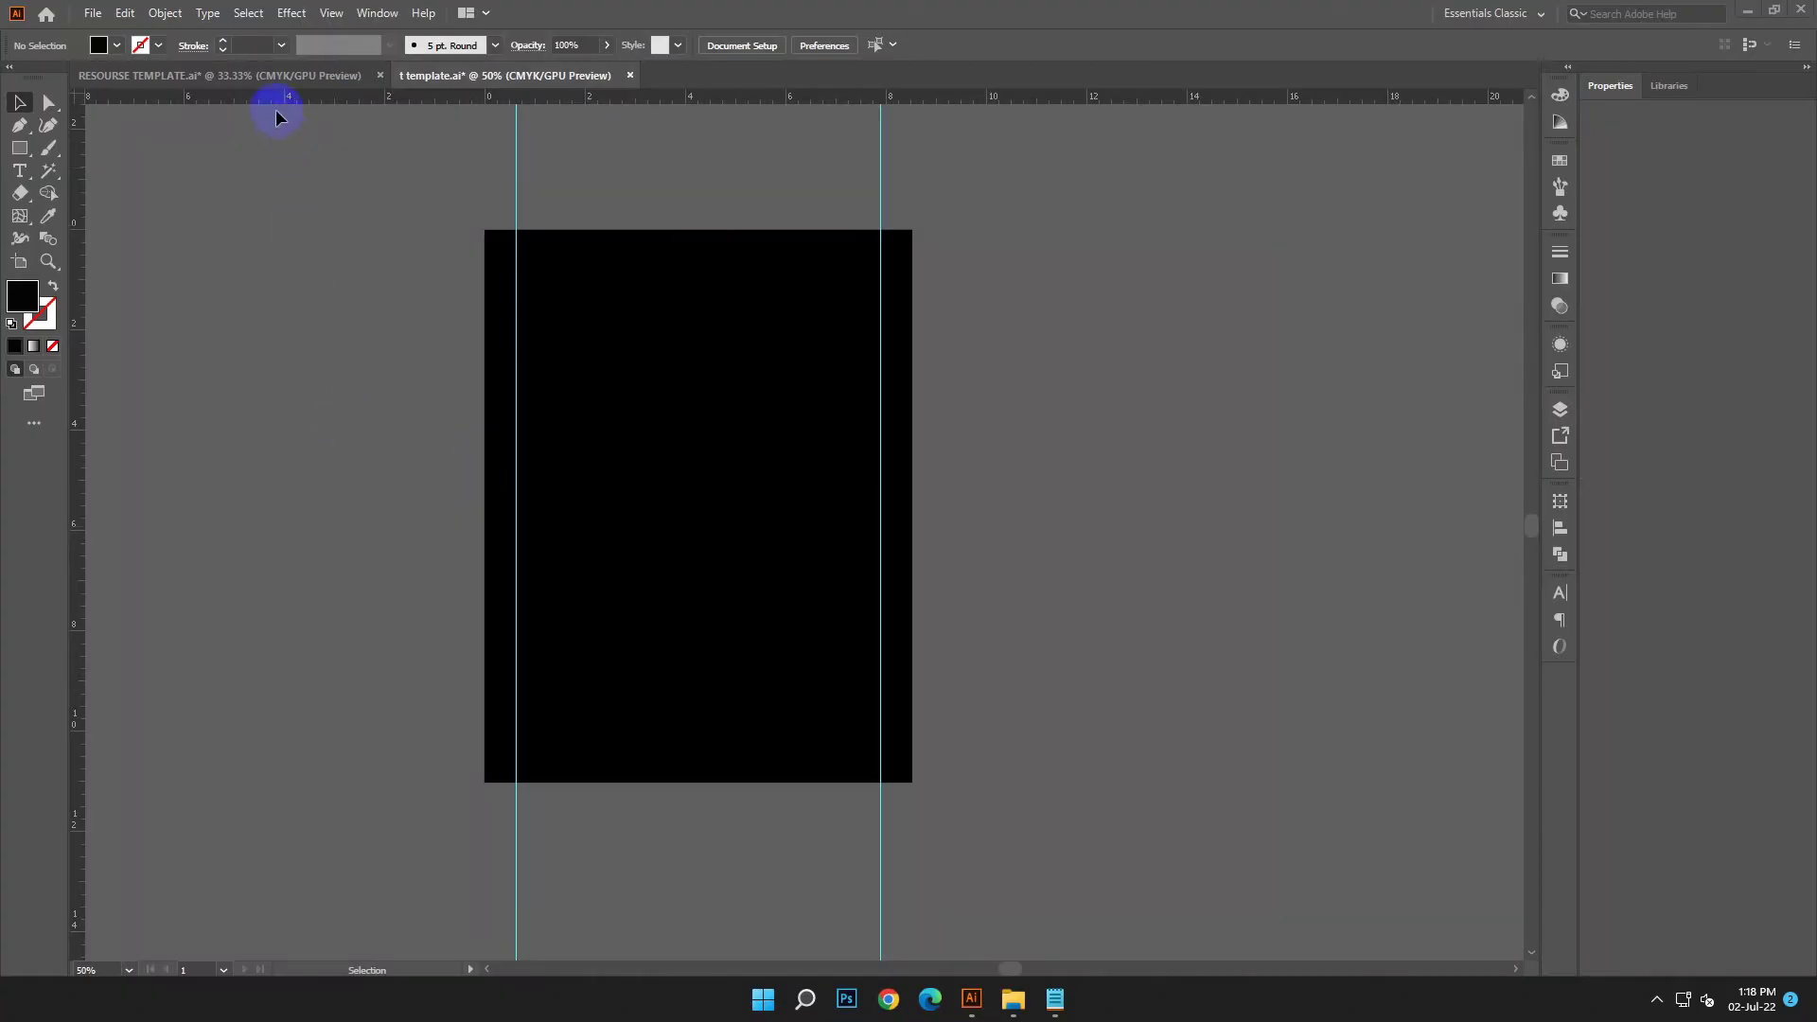
# - Copy the rainbow, mountain, trees and hiker artwork from the resource template beside the poster, scaled down
pyautogui.click(275, 75)
pyautogui.moveTo(576, 596); pyautogui.dragTo(270, 275)
pyautogui.moveTo(496, 351); pyautogui.dragTo(487, 76)
pyautogui.moveTo(361, 541); pyautogui.dragTo(501, 736)
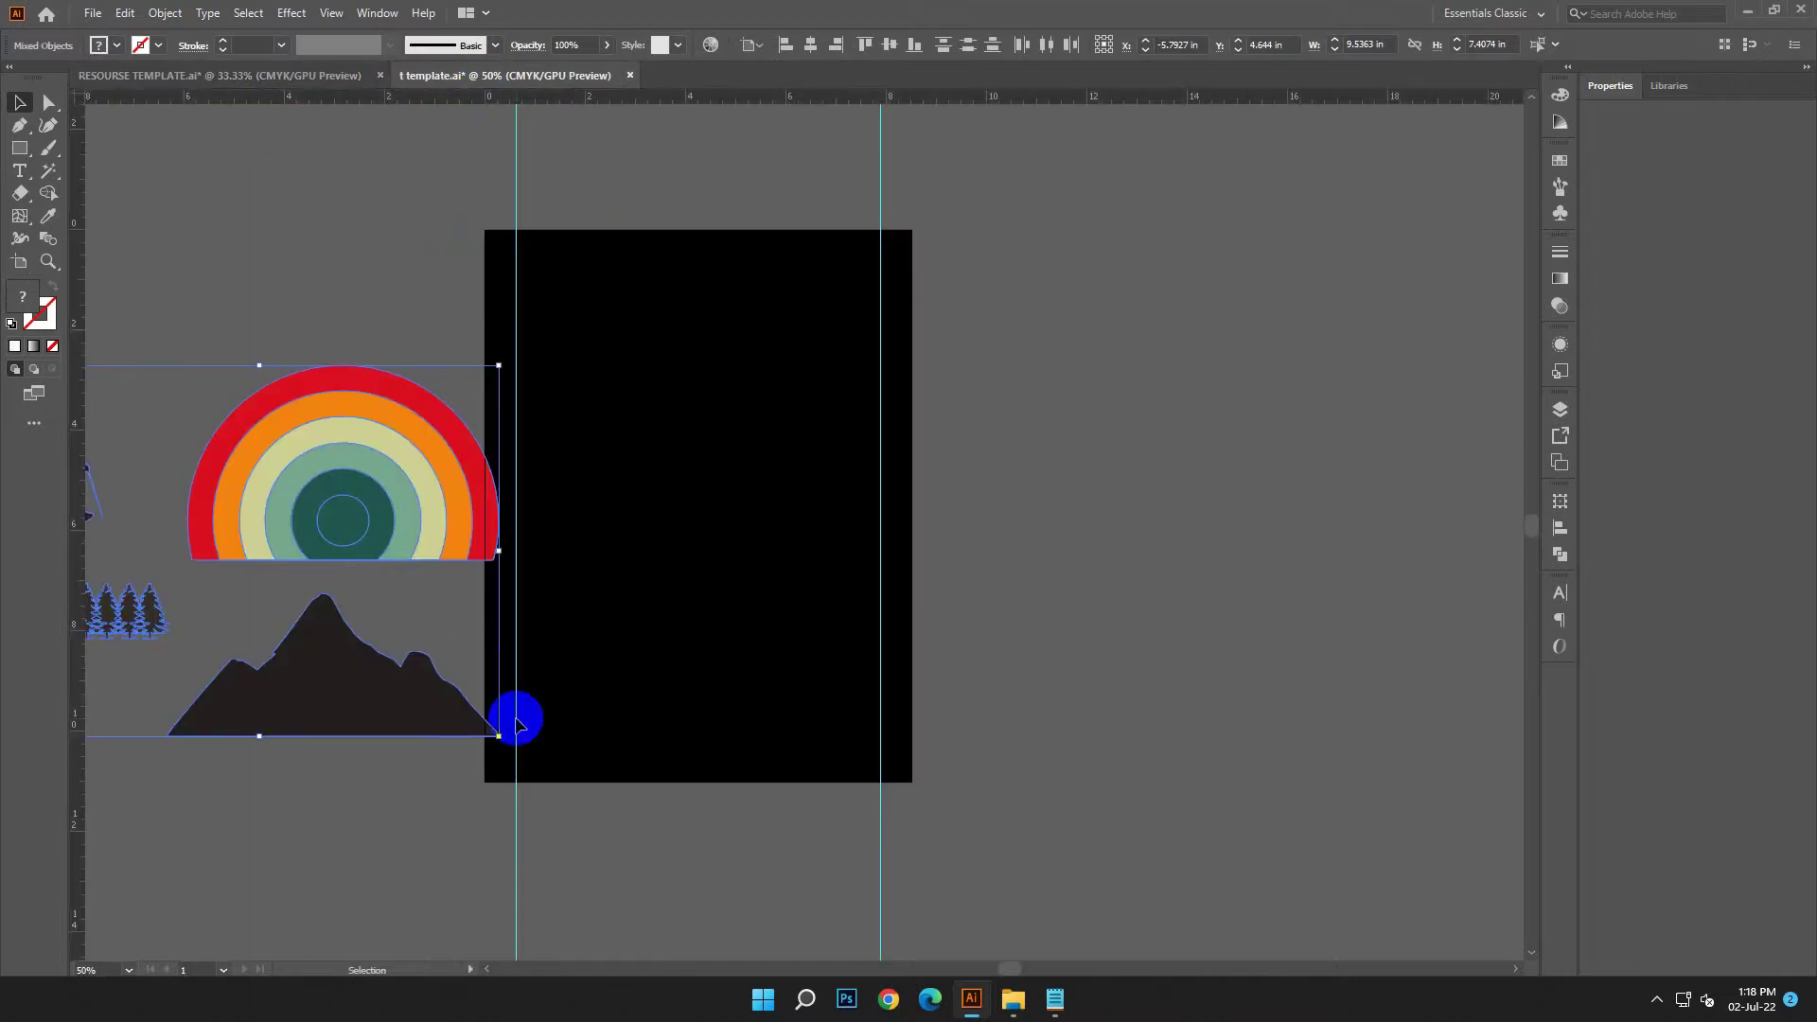
pyautogui.moveTo(195, 474)
pyautogui.mouseDown()
pyautogui.moveTo(377, 377)
pyautogui.moveTo(730, 478)
pyautogui.mouseUp()
# - Move the rainbow onto the black artboard, enlarge it and centre it horizontally
pyautogui.click(407, 606)
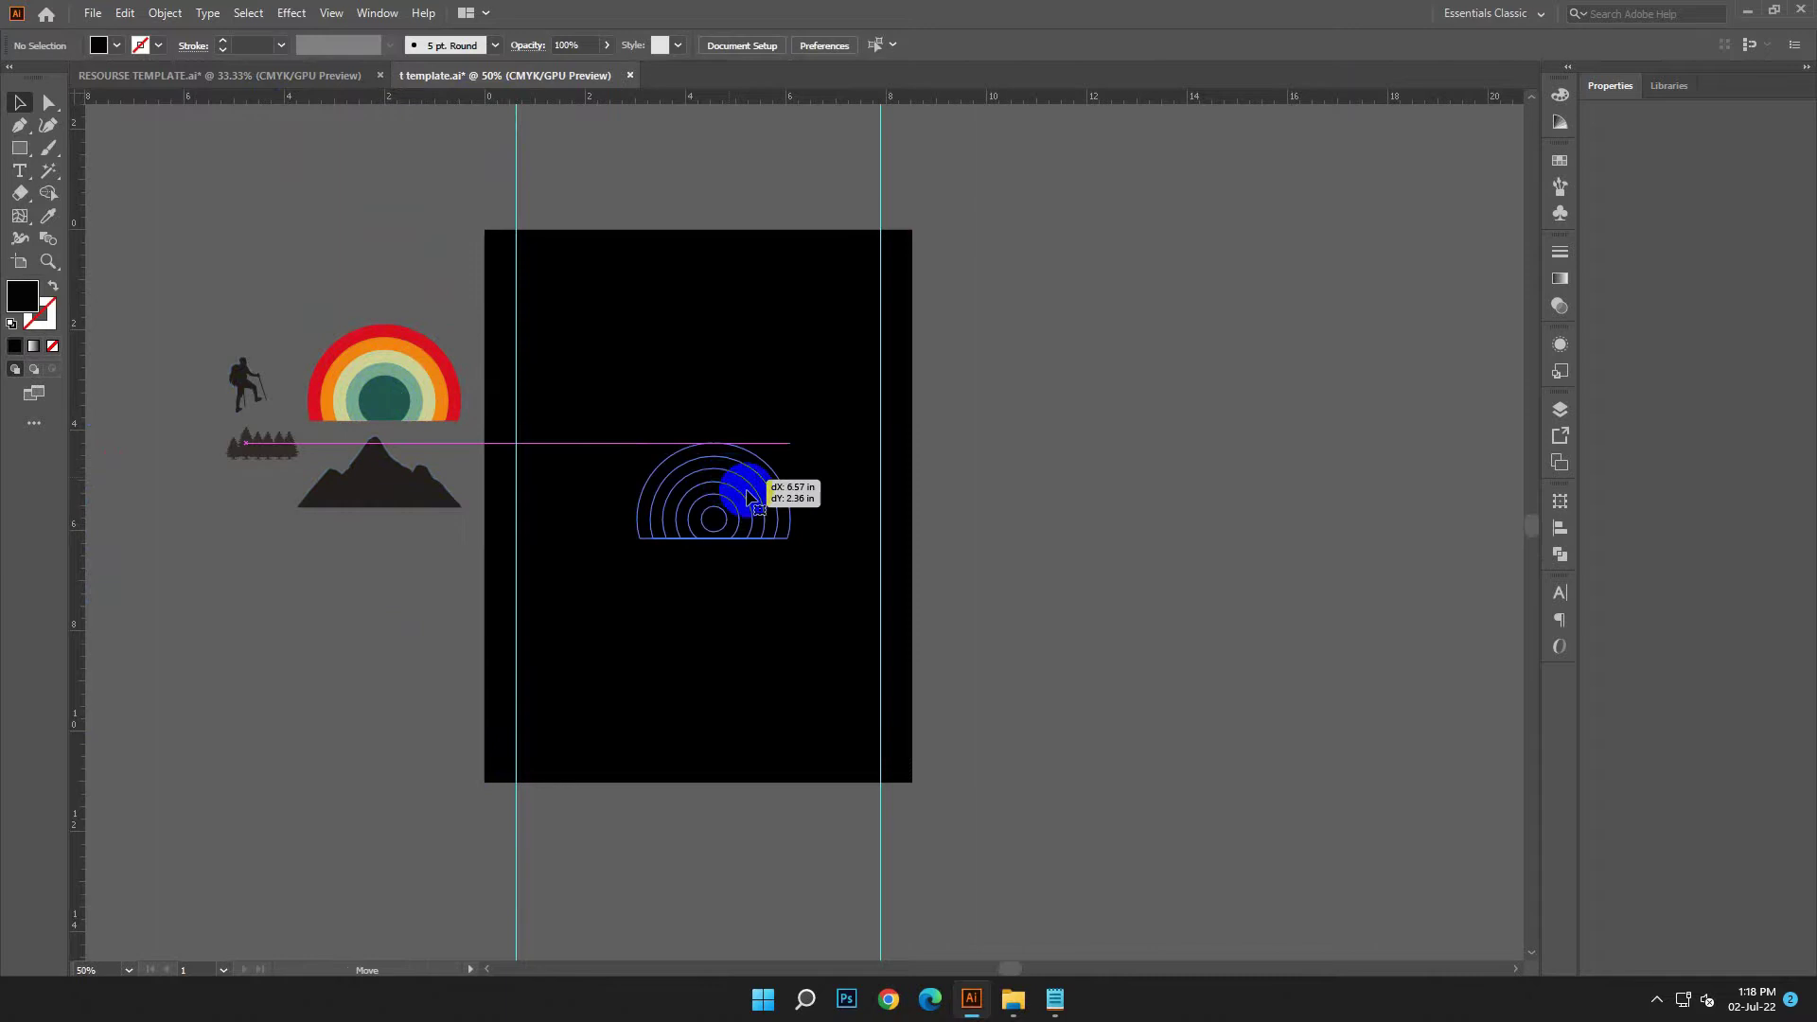
pyautogui.moveTo(791, 540)
pyautogui.mouseDown()
pyautogui.moveTo(891, 656)
pyautogui.moveTo(883, 597)
pyautogui.mouseUp()
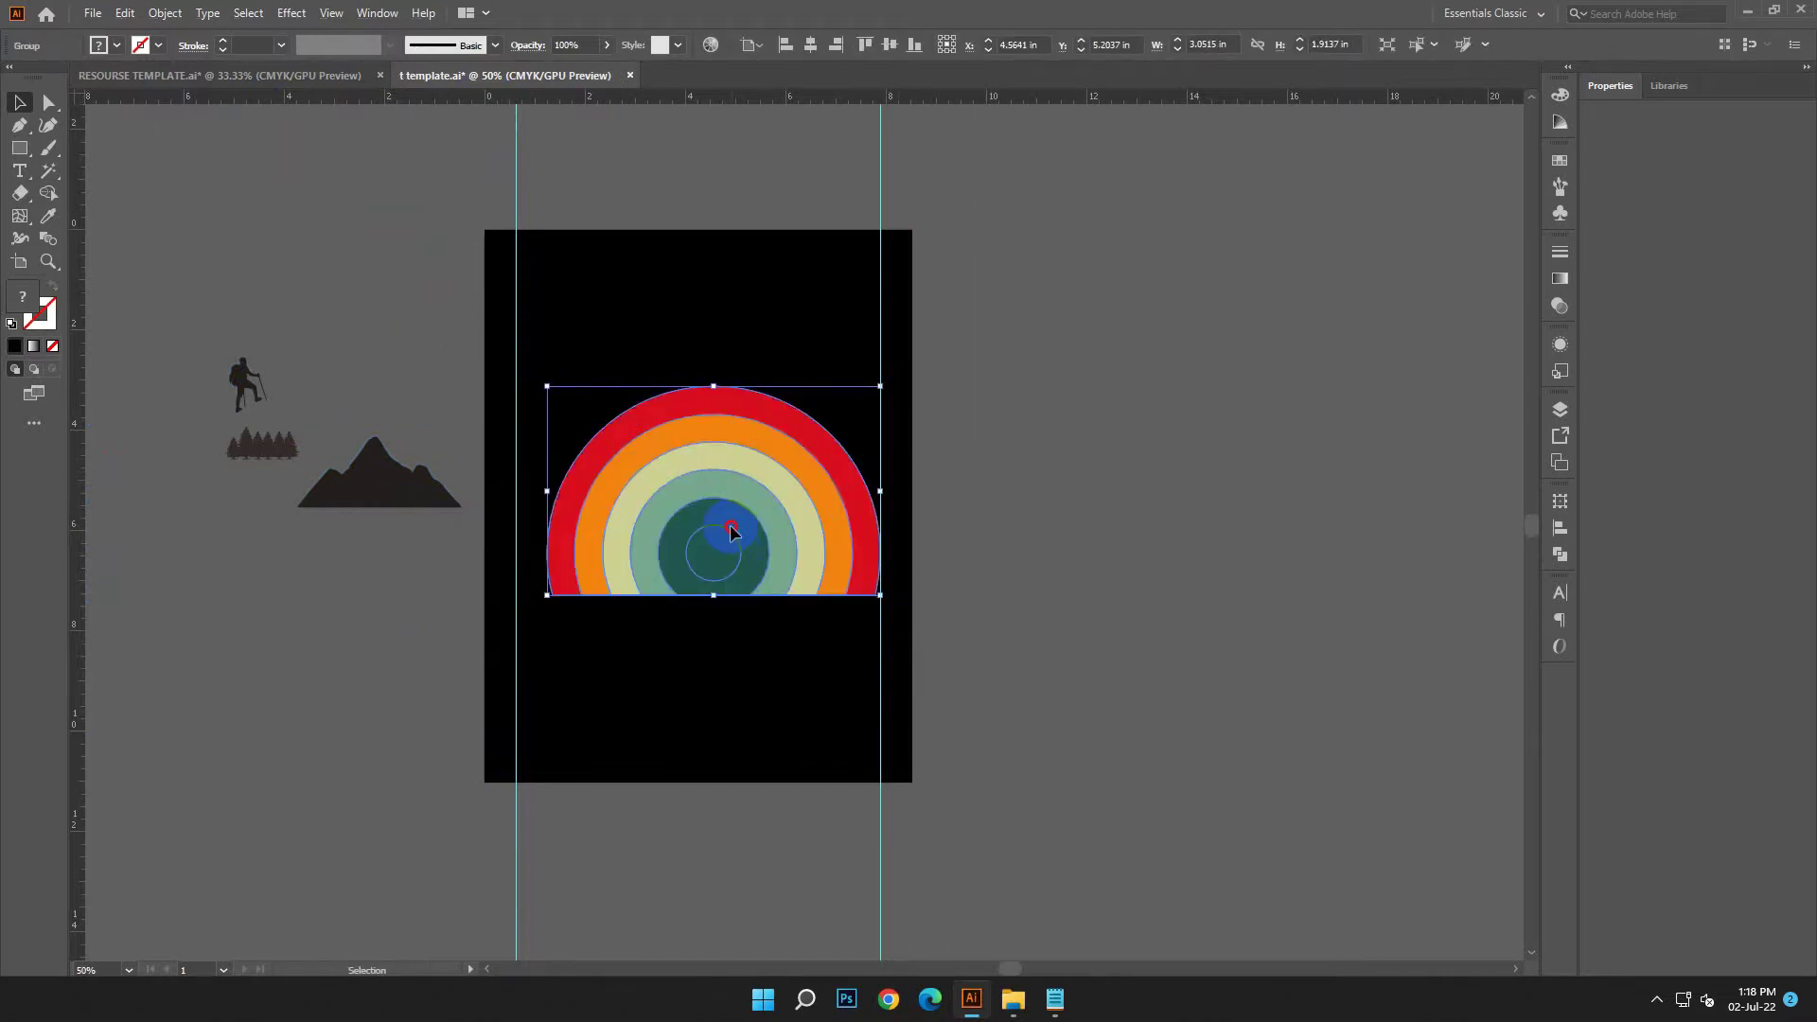
pyautogui.moveTo(730, 527); pyautogui.dragTo(695, 459)
pyautogui.click(810, 42)
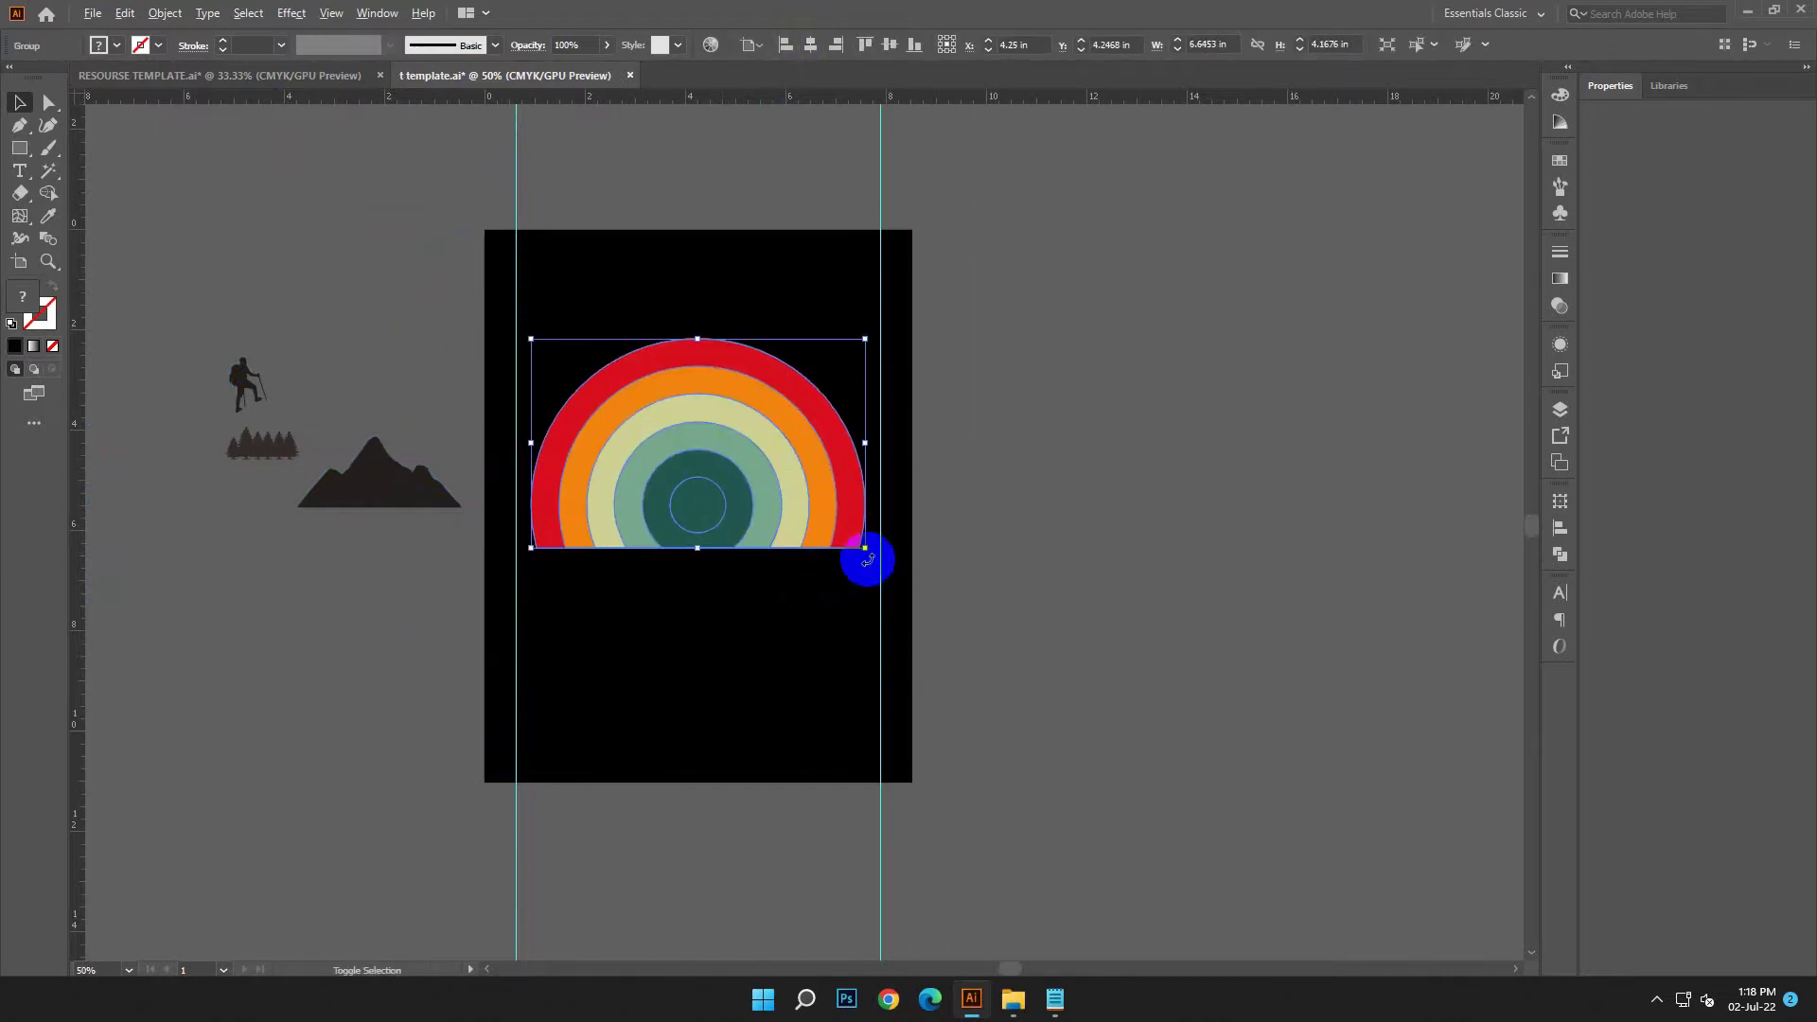
pyautogui.moveTo(867, 552); pyautogui.dragTo(875, 587)
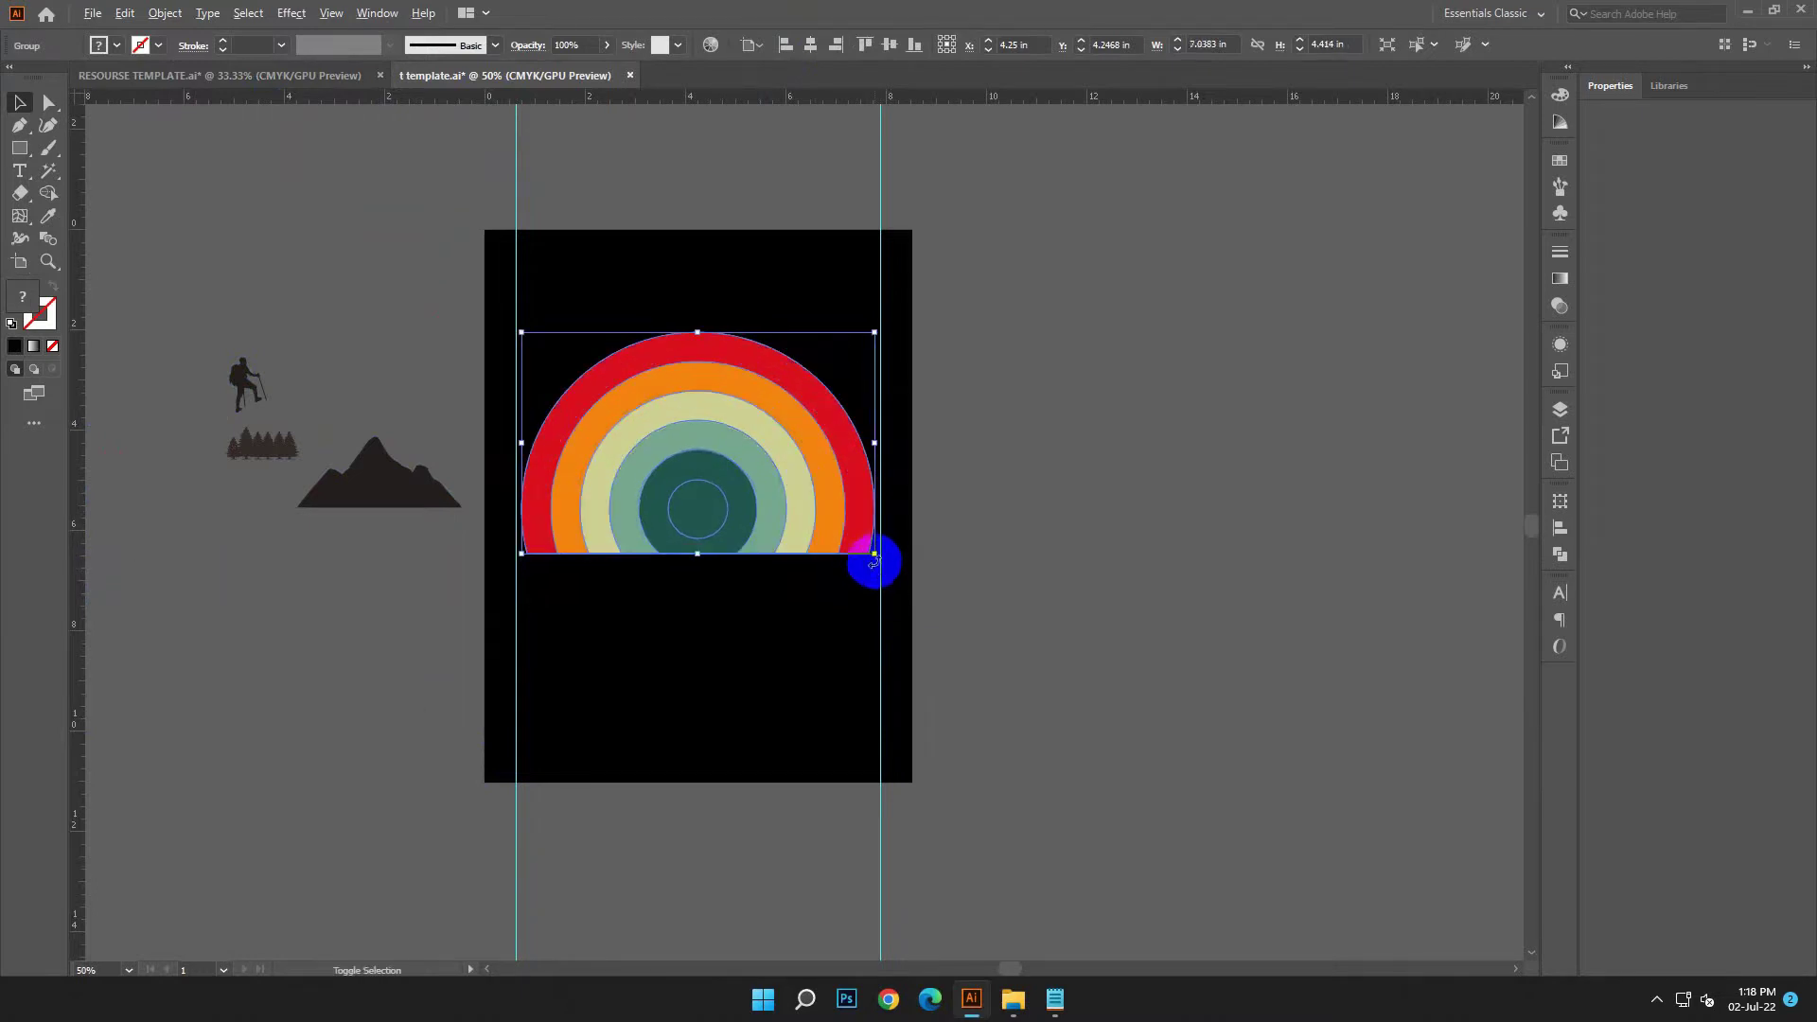
pyautogui.click(984, 379)
# - Copy the line 'THE MOUNTAIN ARE CALLING' from the design notes
pyautogui.click(1055, 999)
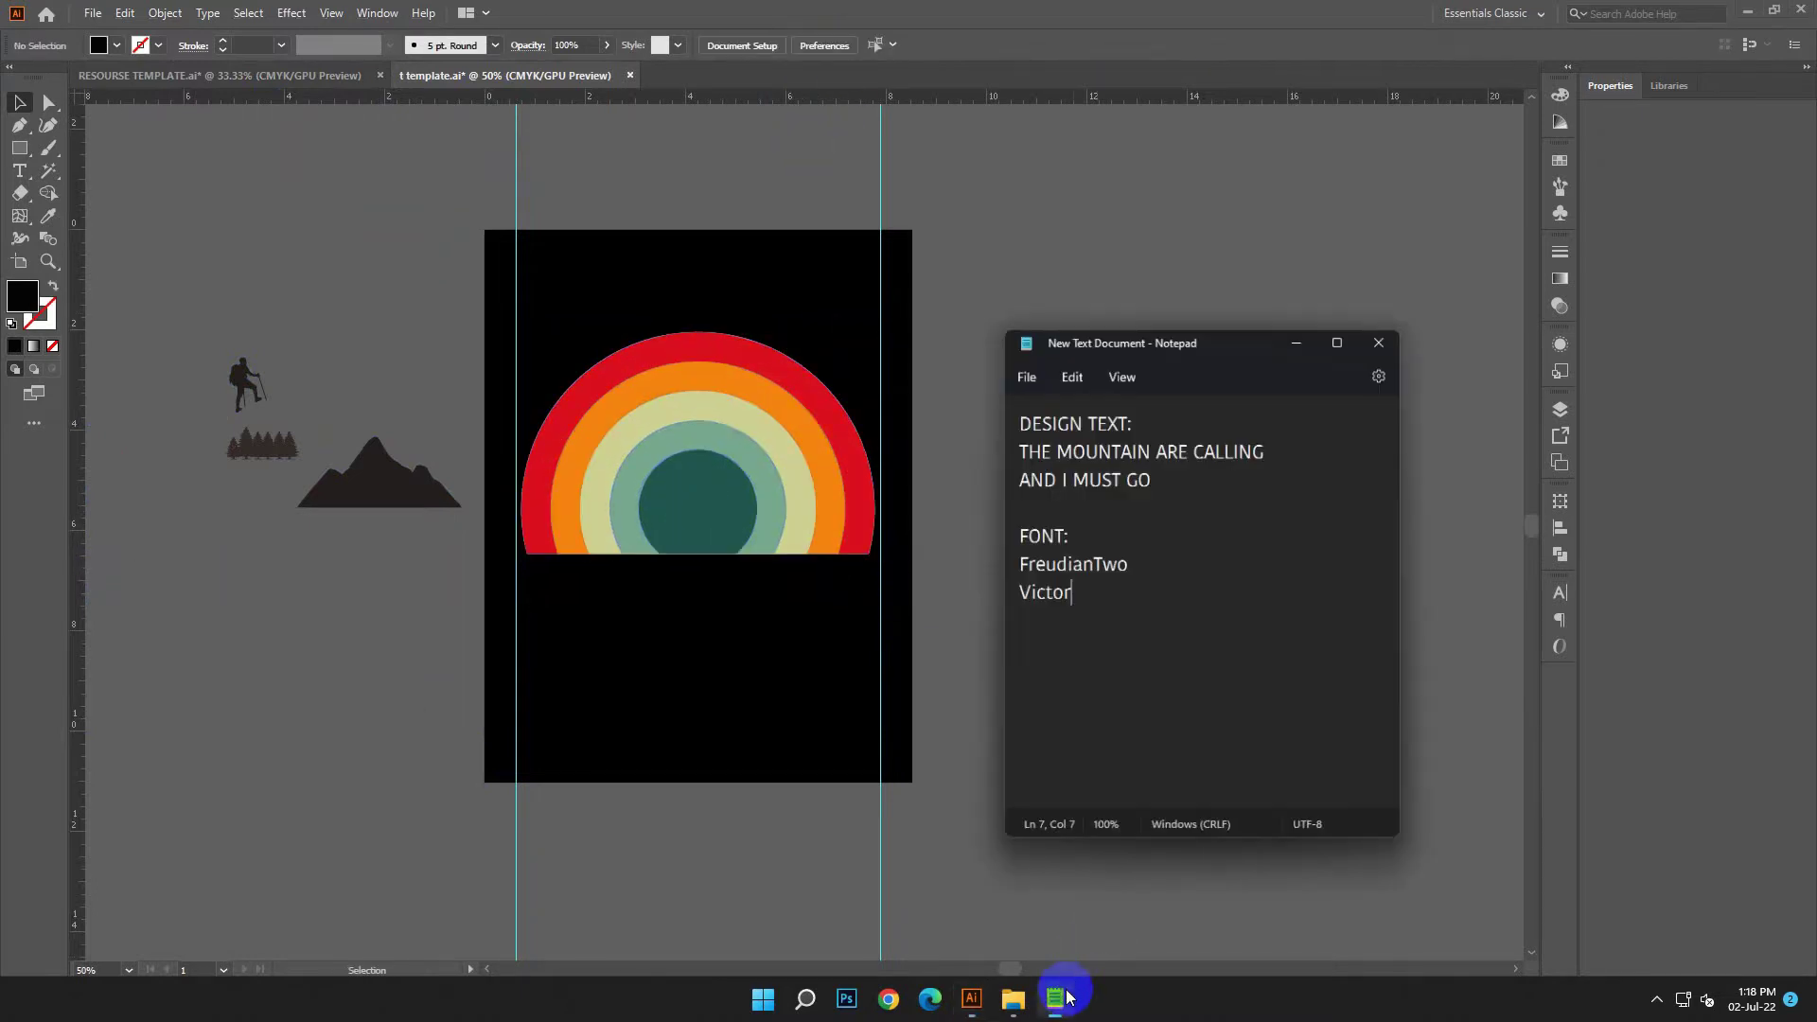
pyautogui.moveTo(1305, 428); pyautogui.dragTo(1019, 430)
pyautogui.rightClick(1046, 426)
pyautogui.click(1136, 531)
# - Place a text object beside the artboard and paste the headline into it
pyautogui.click(592, 248)
pyautogui.click(19, 170)
pyautogui.click(1005, 310)
pyautogui.click(19, 101)
pyautogui.click(1030, 317)
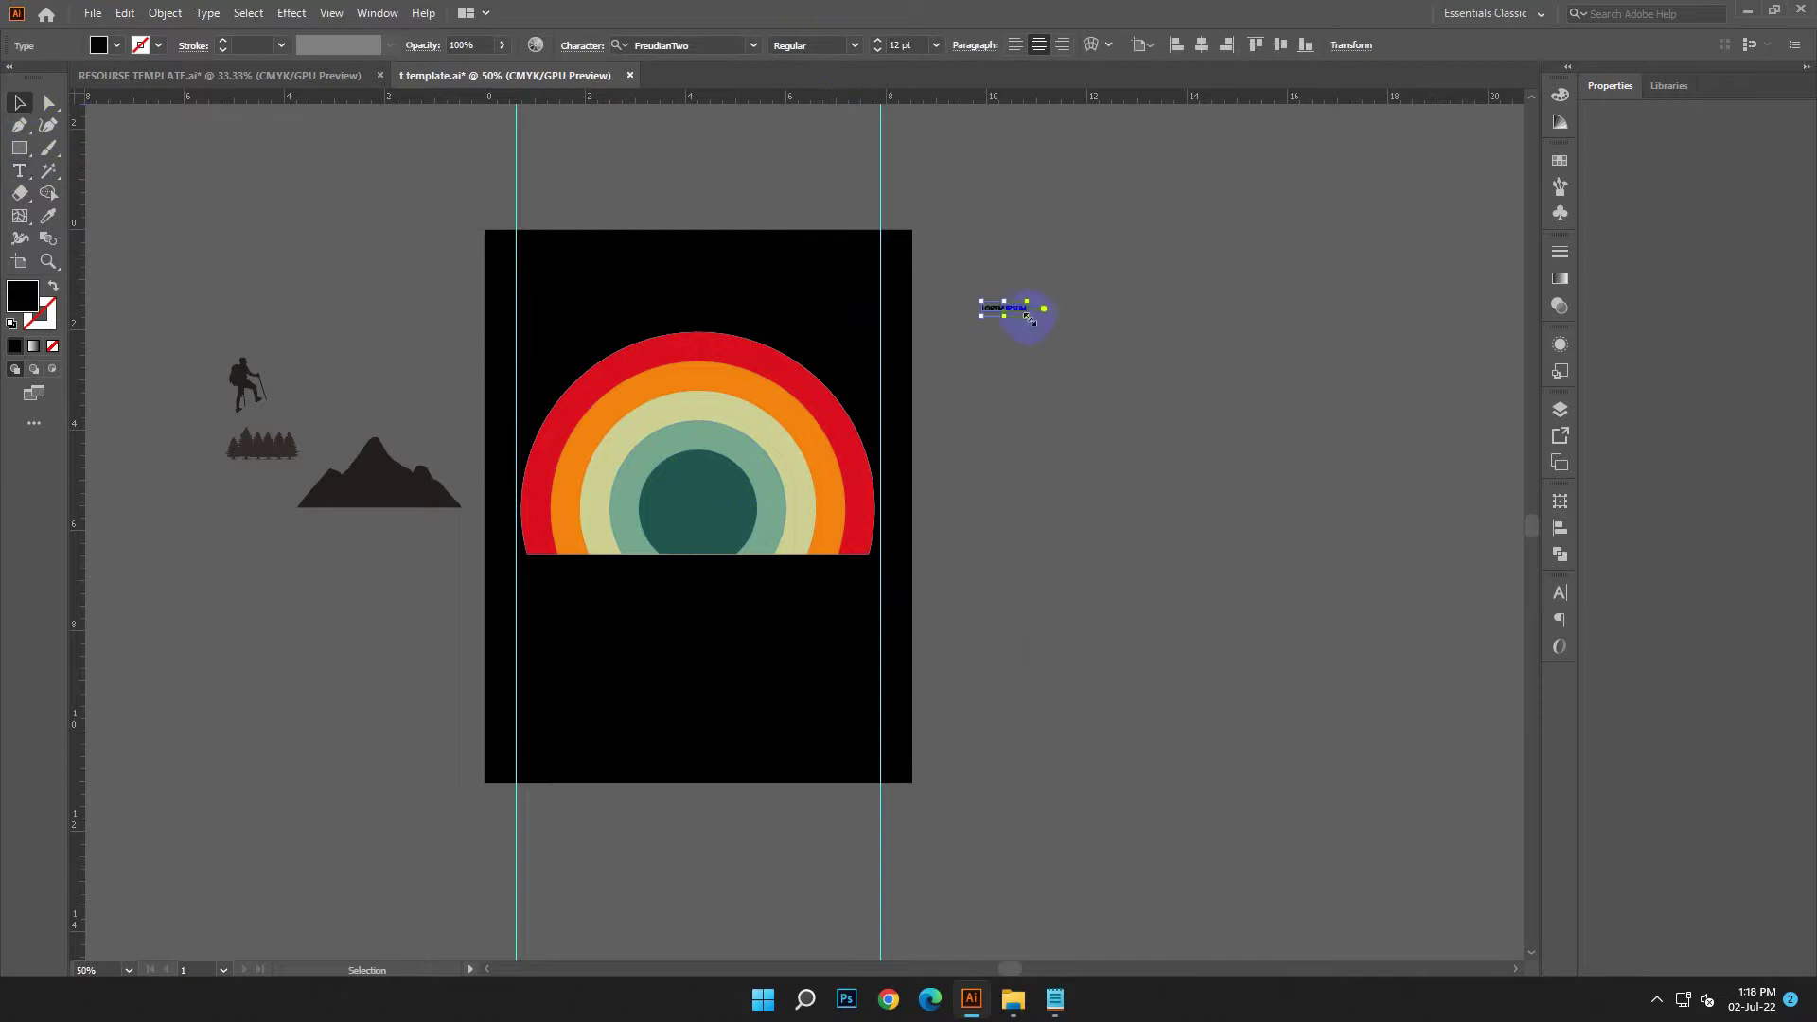
pyautogui.moveTo(1172, 419)
pyautogui.mouseDown()
pyautogui.moveTo(1323, 373)
pyautogui.moveTo(710, 345)
pyautogui.mouseUp()
pyautogui.click(125, 12)
pyautogui.click(180, 127)
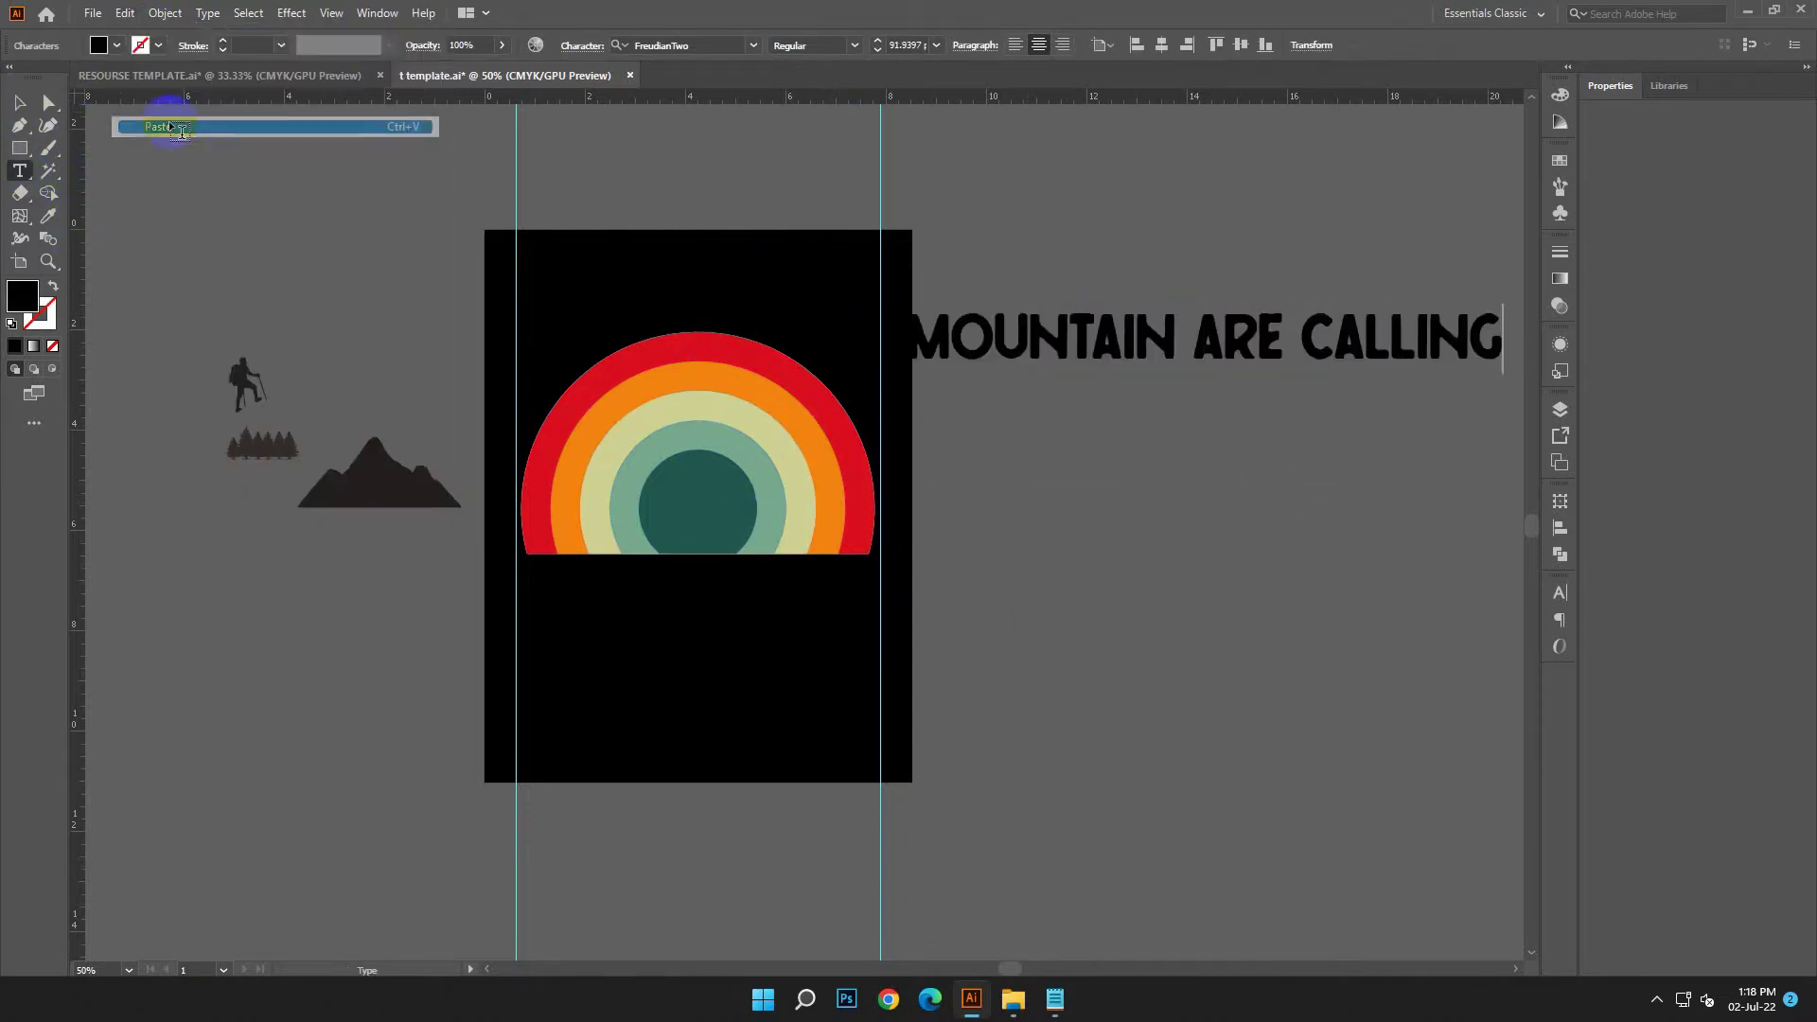
pyautogui.click(19, 101)
pyautogui.click(1066, 540)
pyautogui.scroll(2, 1136, 492)
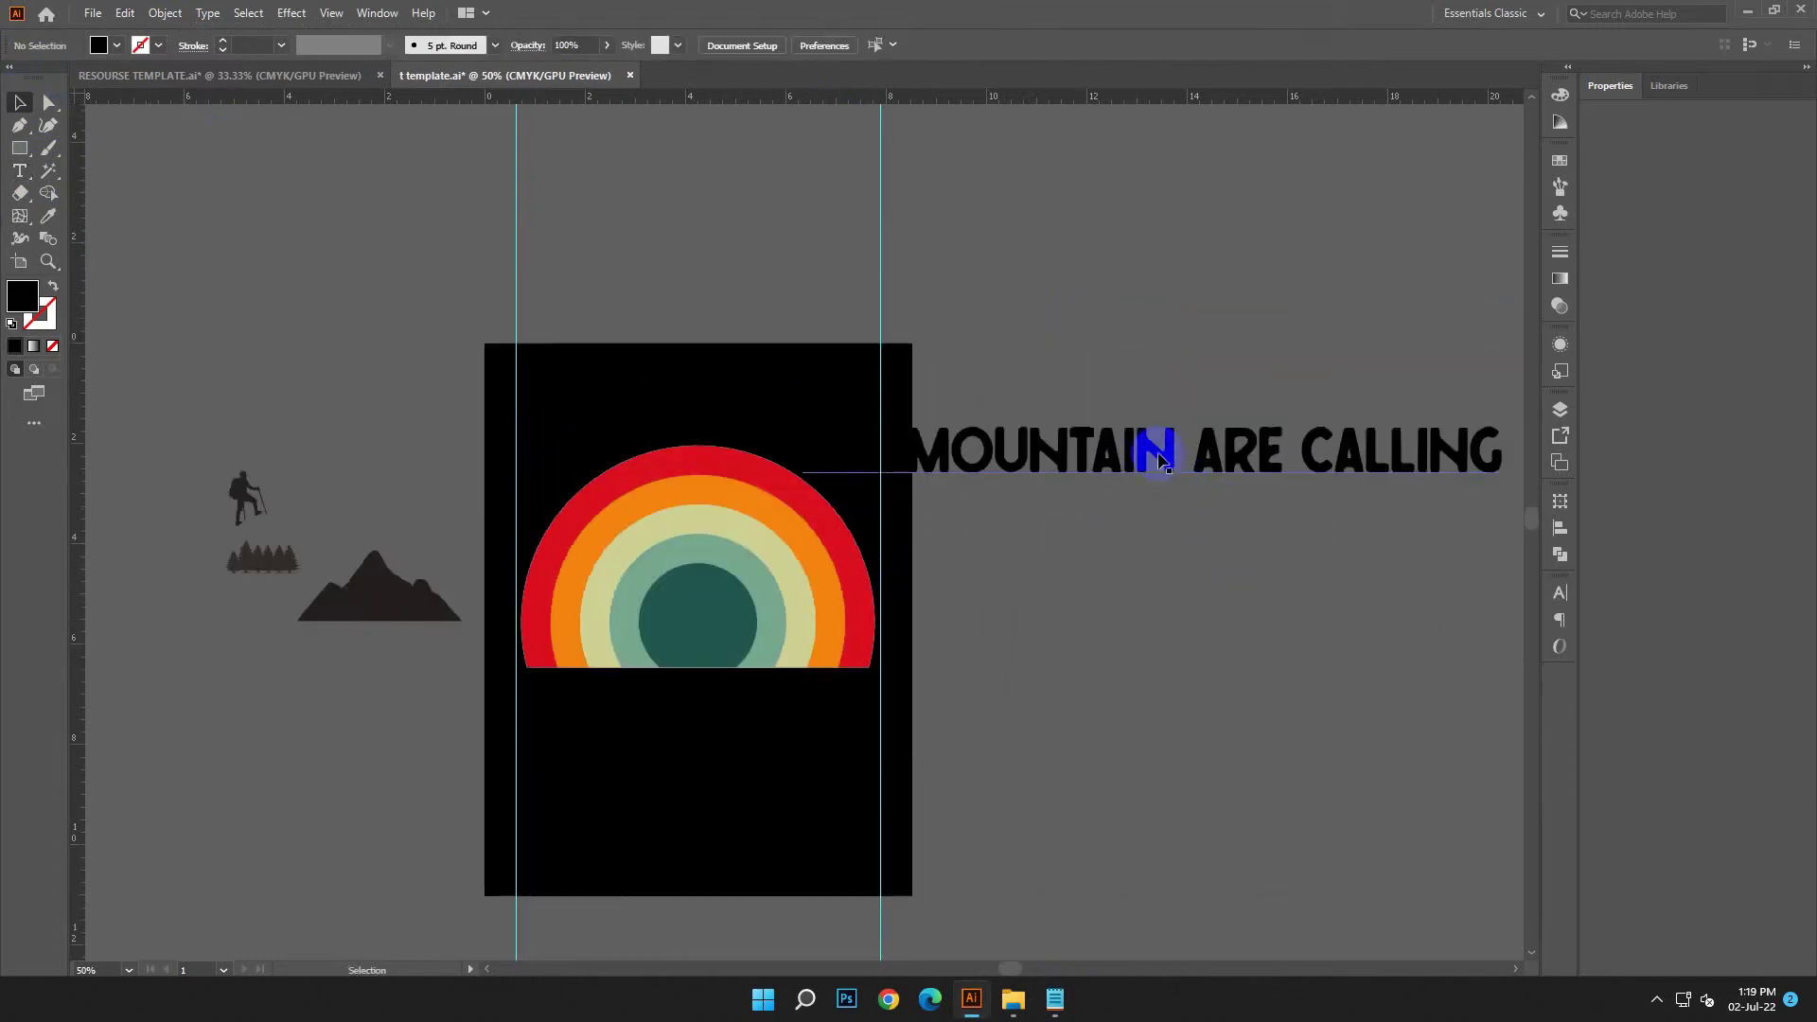
pyautogui.moveTo(1164, 461); pyautogui.dragTo(1075, 235)
# - Copy 'FreudianTwo' from the notes and apply it as the headline's font
pyautogui.click(1054, 1000)
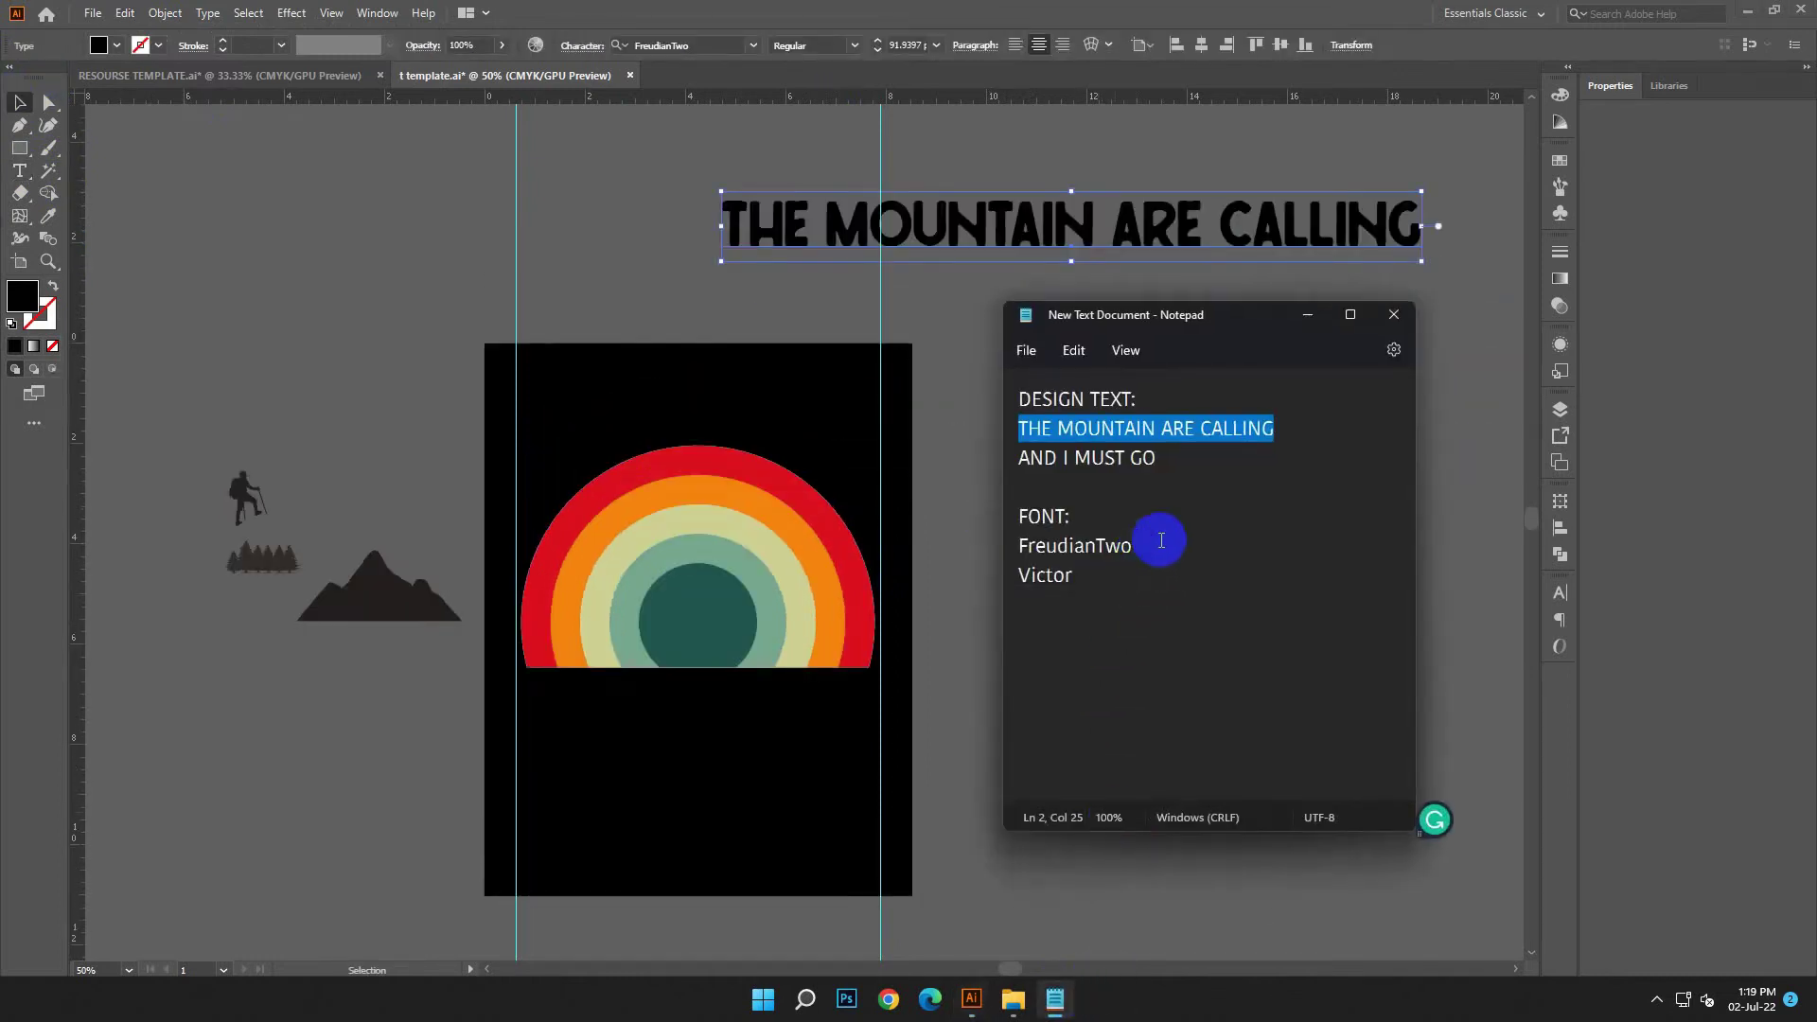
pyautogui.doubleClick(1063, 547)
pyautogui.rightClick(1062, 554)
pyautogui.click(1115, 660)
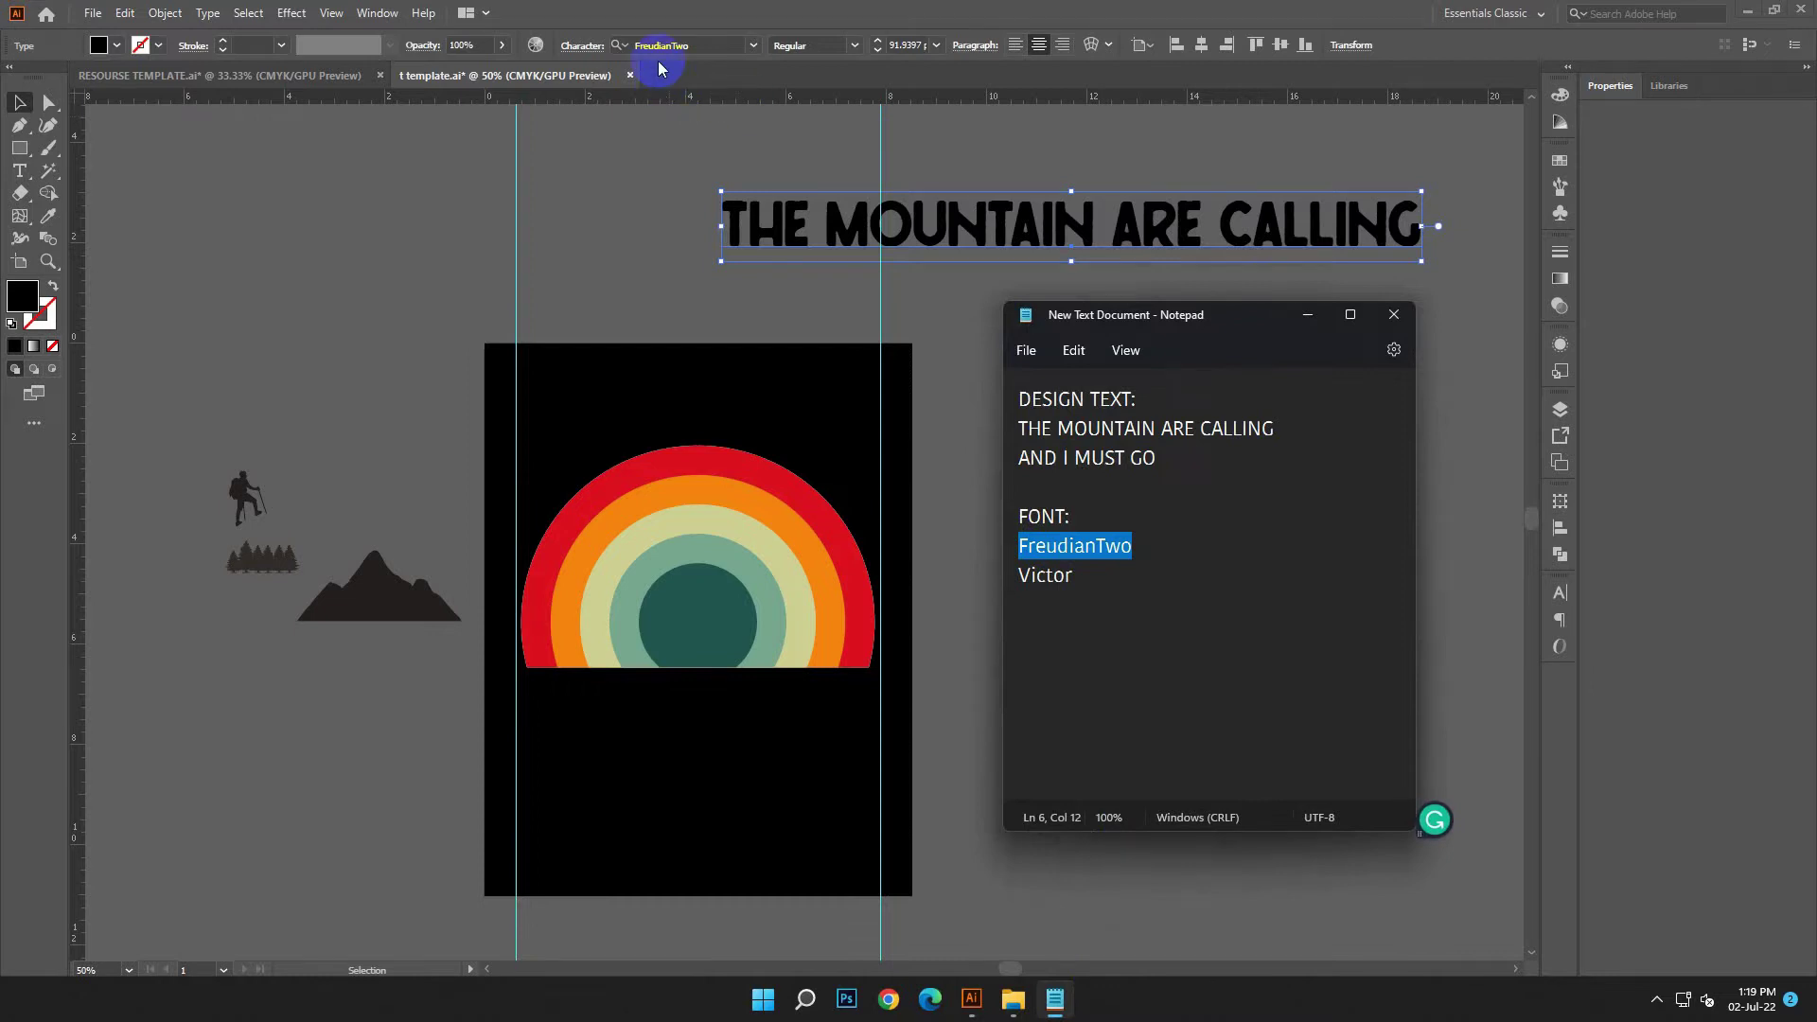
pyautogui.click(659, 68)
pyautogui.rightClick(668, 44)
pyautogui.click(708, 124)
pyautogui.click(857, 138)
# - Give the headline a white fill
pyautogui.doubleClick(26, 293)
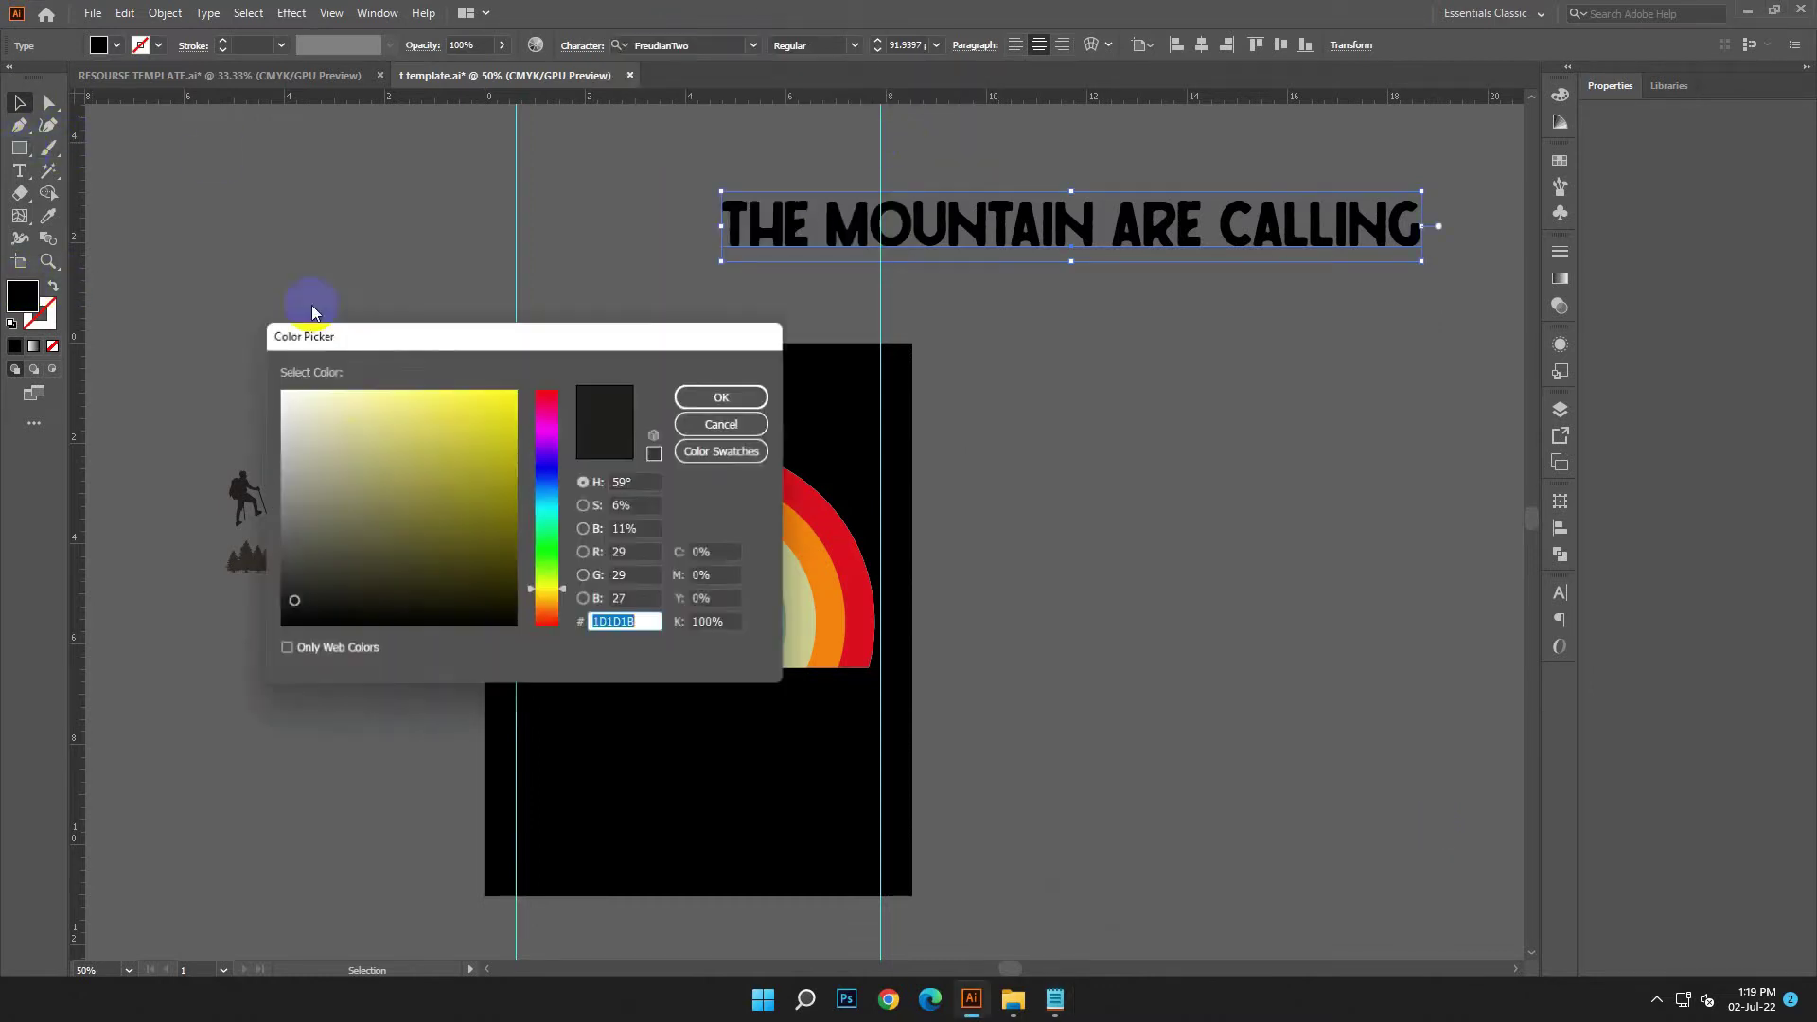
pyautogui.click(712, 396)
pyautogui.moveTo(1071, 192); pyautogui.dragTo(1083, 373)
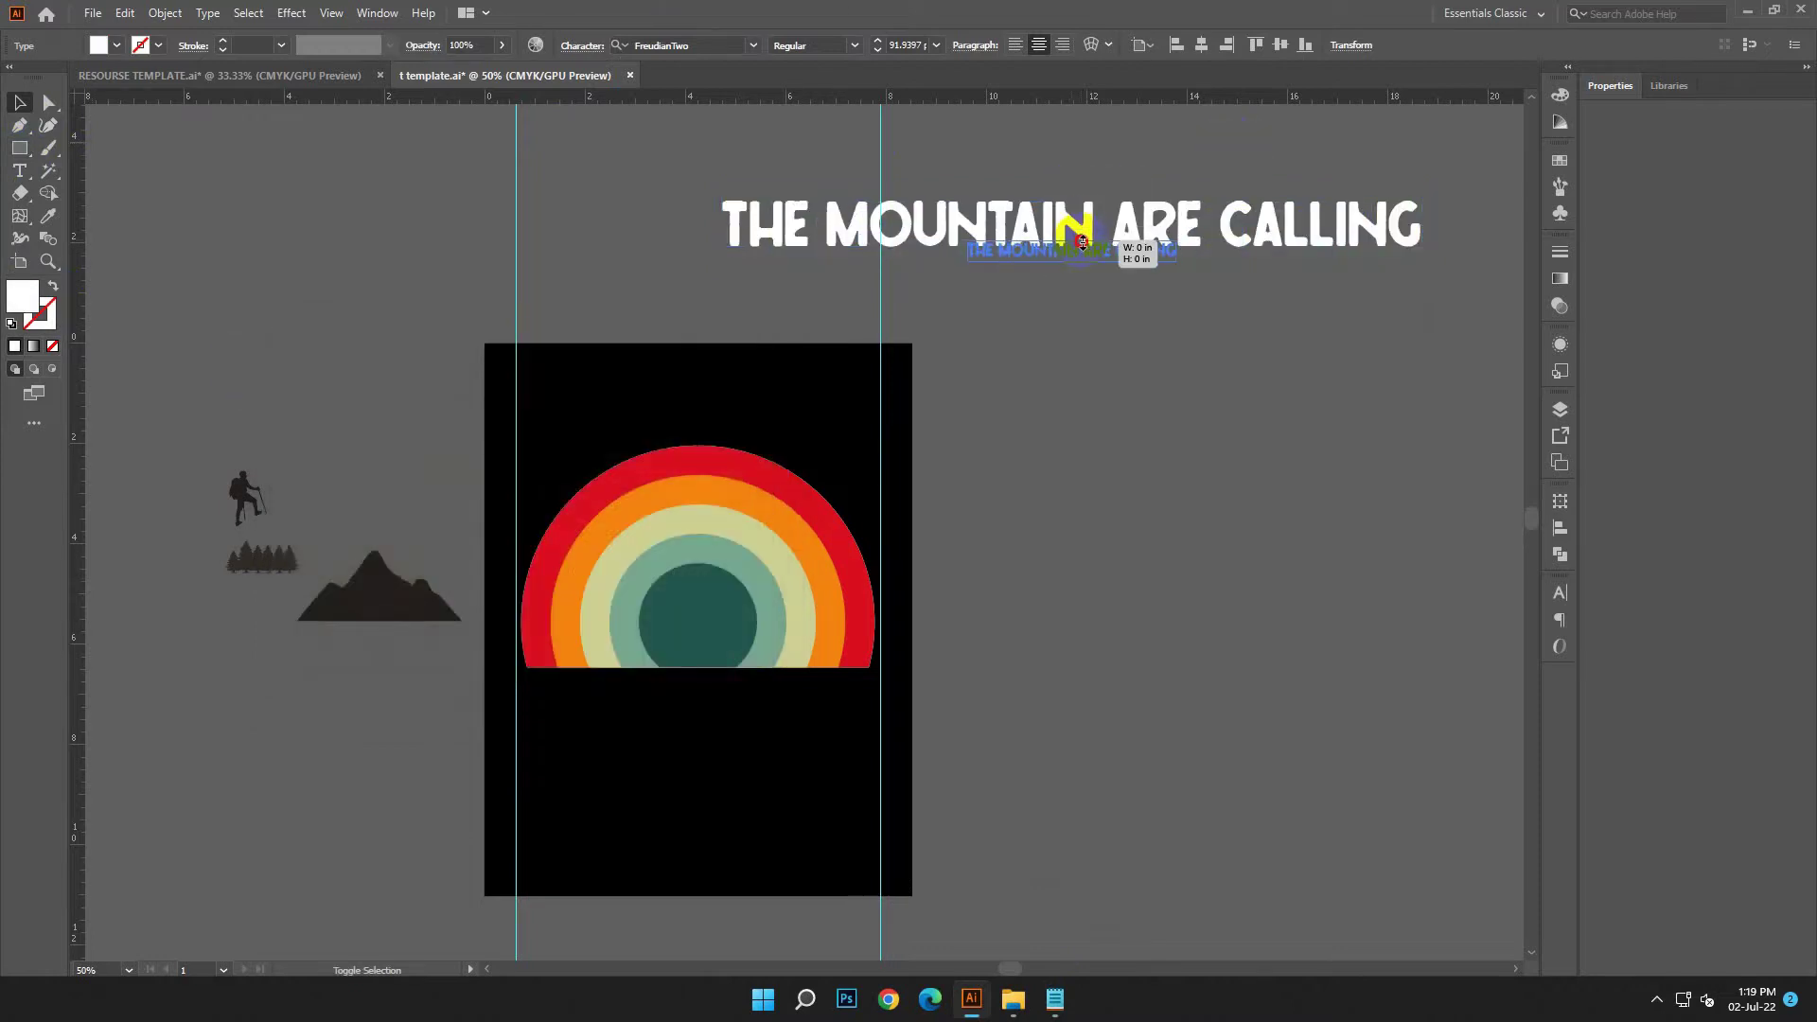
pyautogui.click(1083, 373)
# - Move the enlarged headline above the rainbow and centre it horizontally on the artboard
pyautogui.scroll(-1, 1090, 322)
pyautogui.moveTo(959, 257)
pyautogui.mouseDown()
pyautogui.moveTo(730, 365)
pyautogui.moveTo(697, 349)
pyautogui.mouseUp()
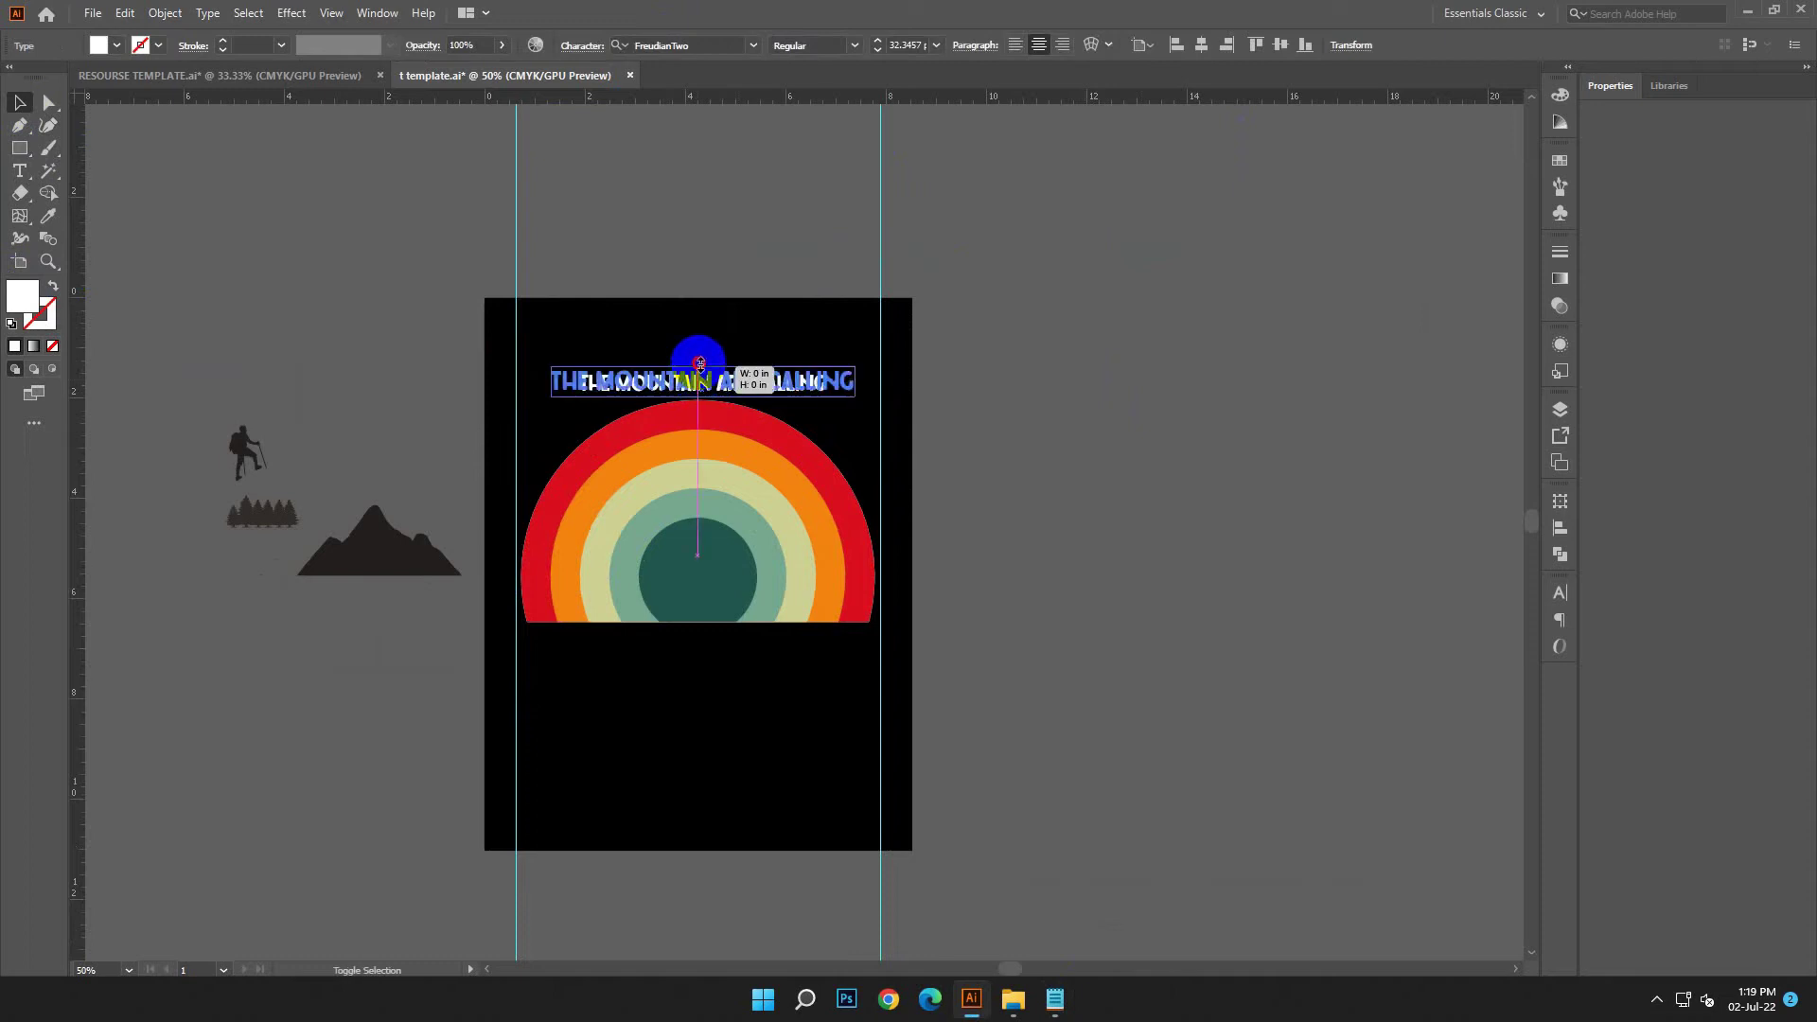
pyautogui.click(1109, 51)
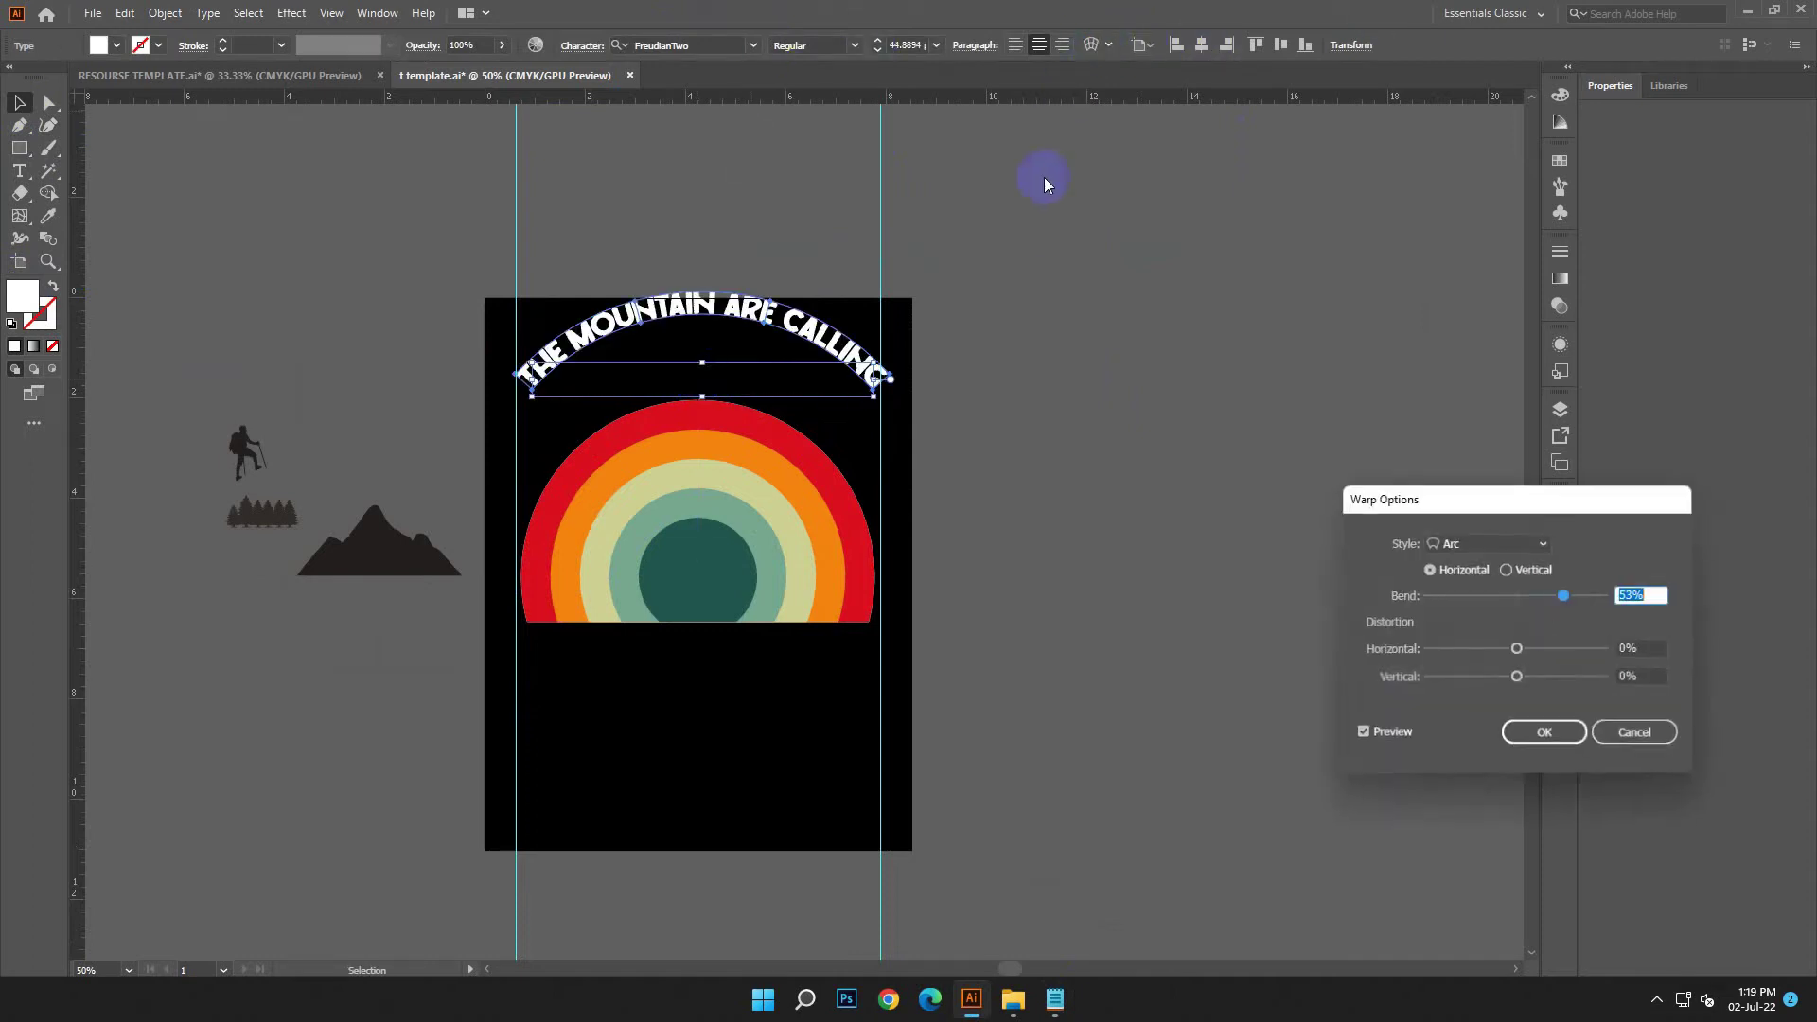
pyautogui.click(1622, 732)
pyautogui.click(1202, 45)
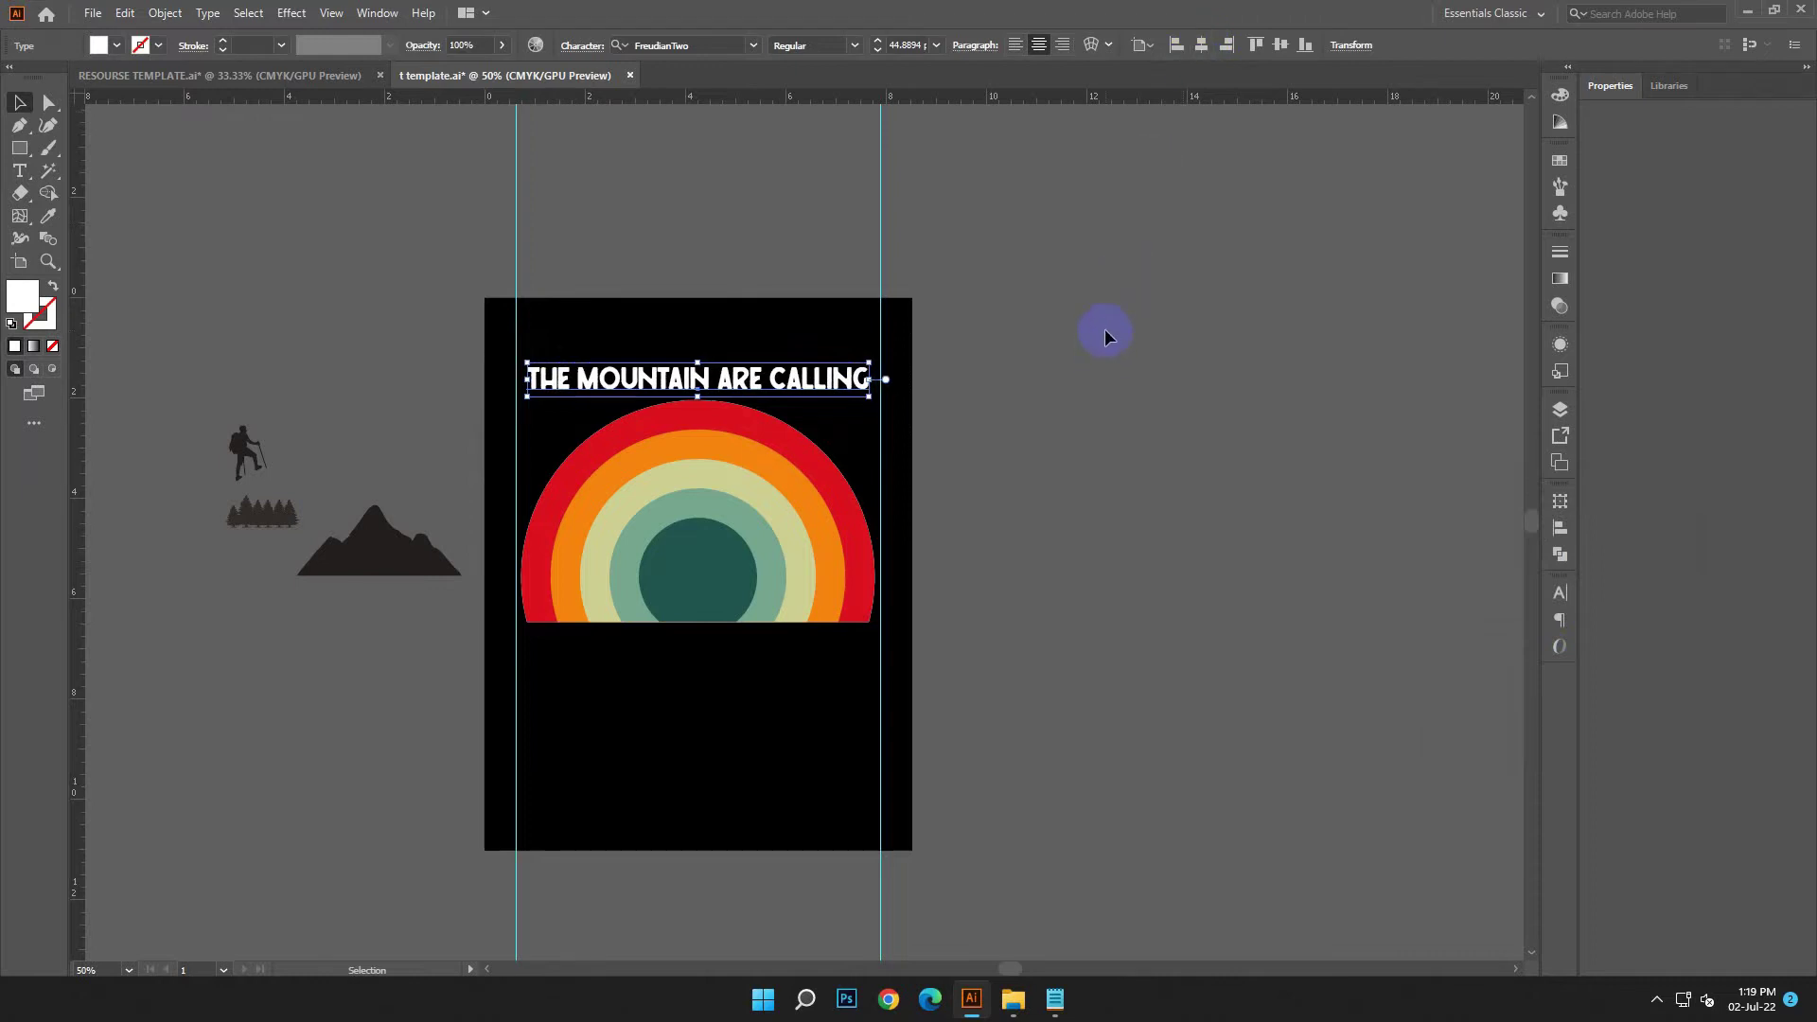
# - Warp the headline into an Arc with 66% bend, resting on the rainbow's top edge
pyautogui.click(1092, 45)
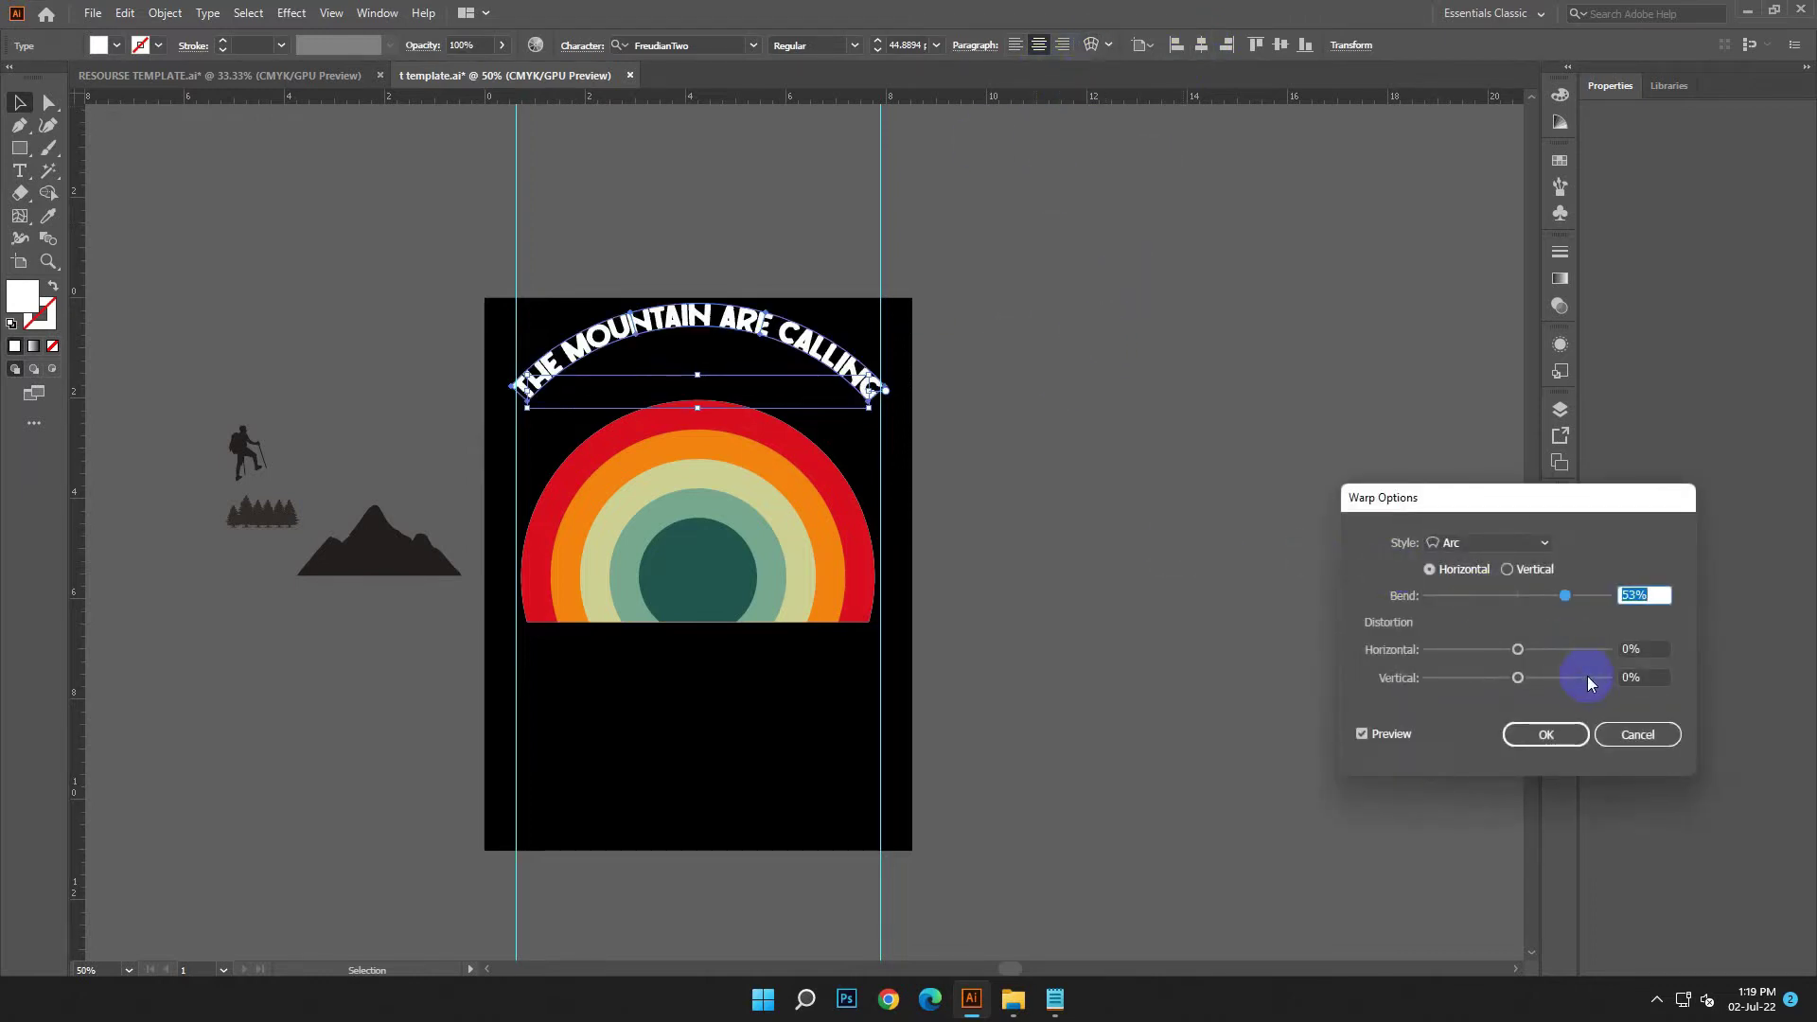
pyautogui.press('Up')
pyautogui.press('Up')
pyautogui.press('Up')
pyautogui.press('Up')
pyautogui.press('Up')
pyautogui.click(1590, 746)
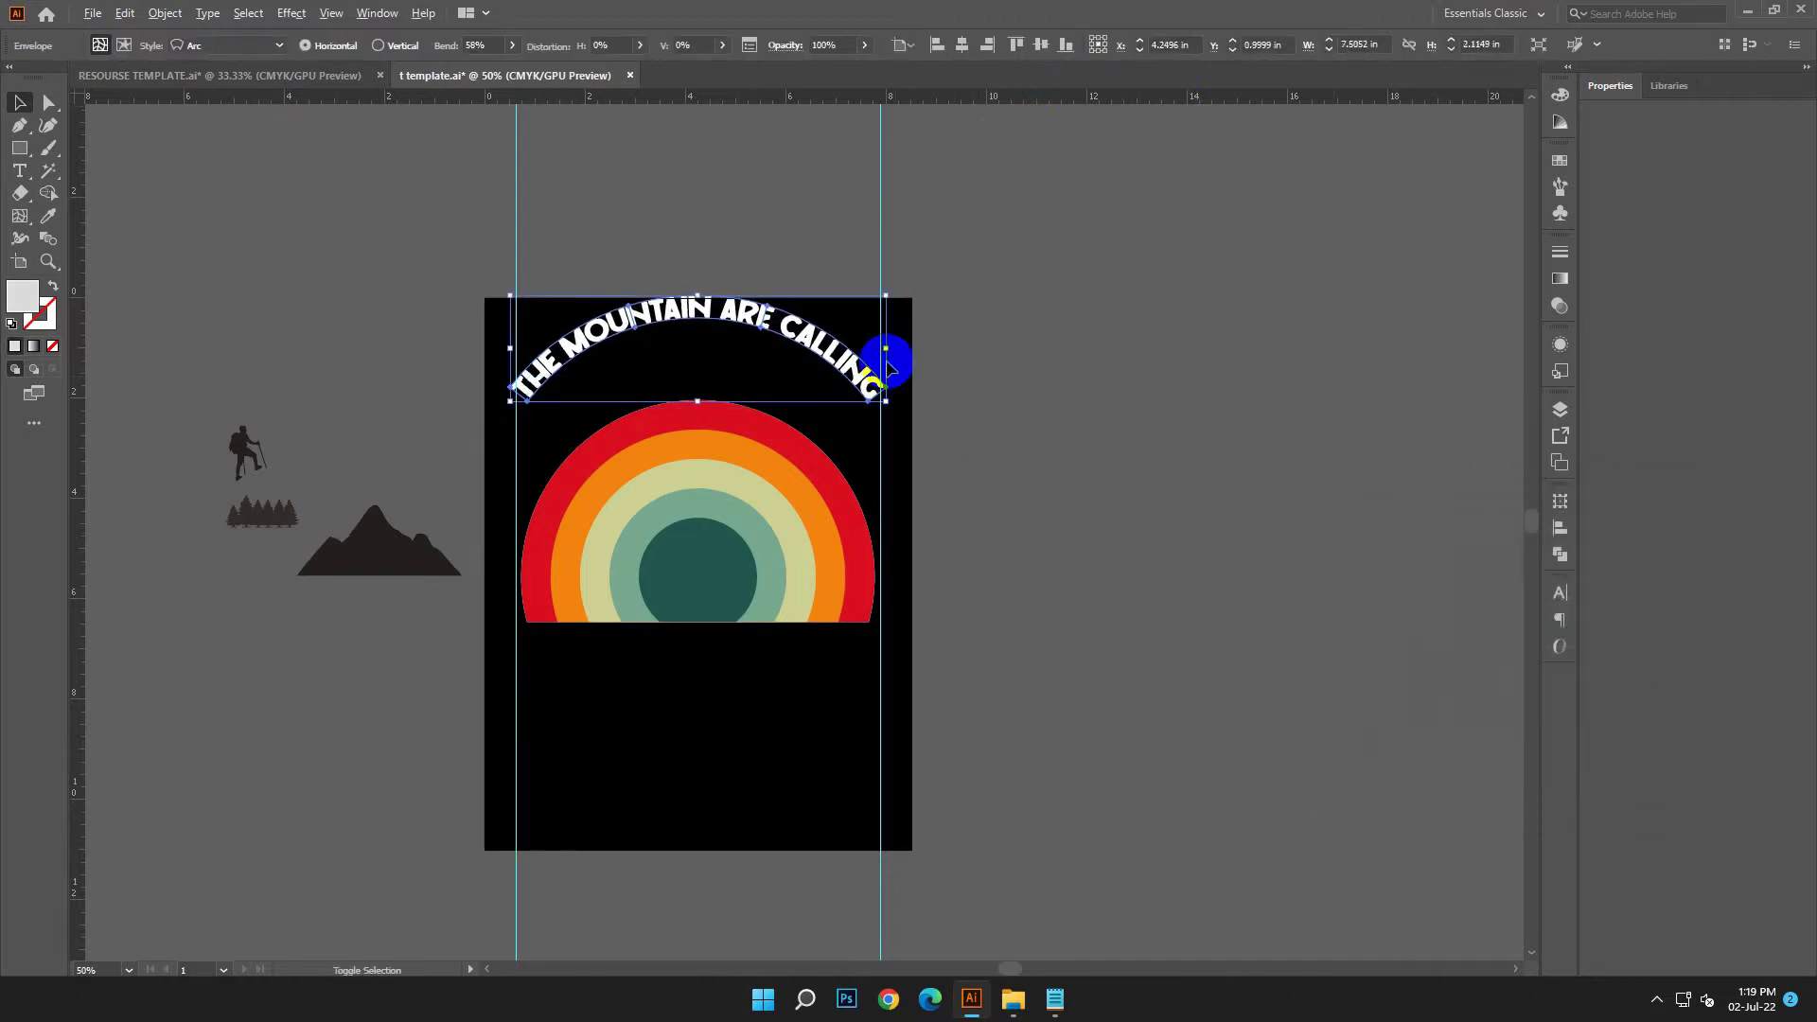
pyautogui.press('Down')
pyautogui.press('Down')
pyautogui.press('Down')
pyautogui.press('Down')
pyautogui.press('Down')
pyautogui.press('Down')
pyautogui.press('Down')
pyautogui.press('Down')
pyautogui.press('Down')
pyautogui.press('Down')
pyautogui.press('Down')
pyautogui.press('Down')
pyautogui.press('Down')
pyautogui.press('Down')
pyautogui.press('Down')
pyautogui.press('Down')
pyautogui.press('Down')
pyautogui.press('Down')
pyautogui.press('Down')
pyautogui.press('Down')
pyautogui.press('Down')
pyautogui.press('Down')
pyautogui.press('Down')
pyautogui.press('Down')
pyautogui.press('Down')
pyautogui.press('Down')
pyautogui.press('Down')
pyautogui.click(478, 44)
pyautogui.write('66')
pyautogui.press('Return')
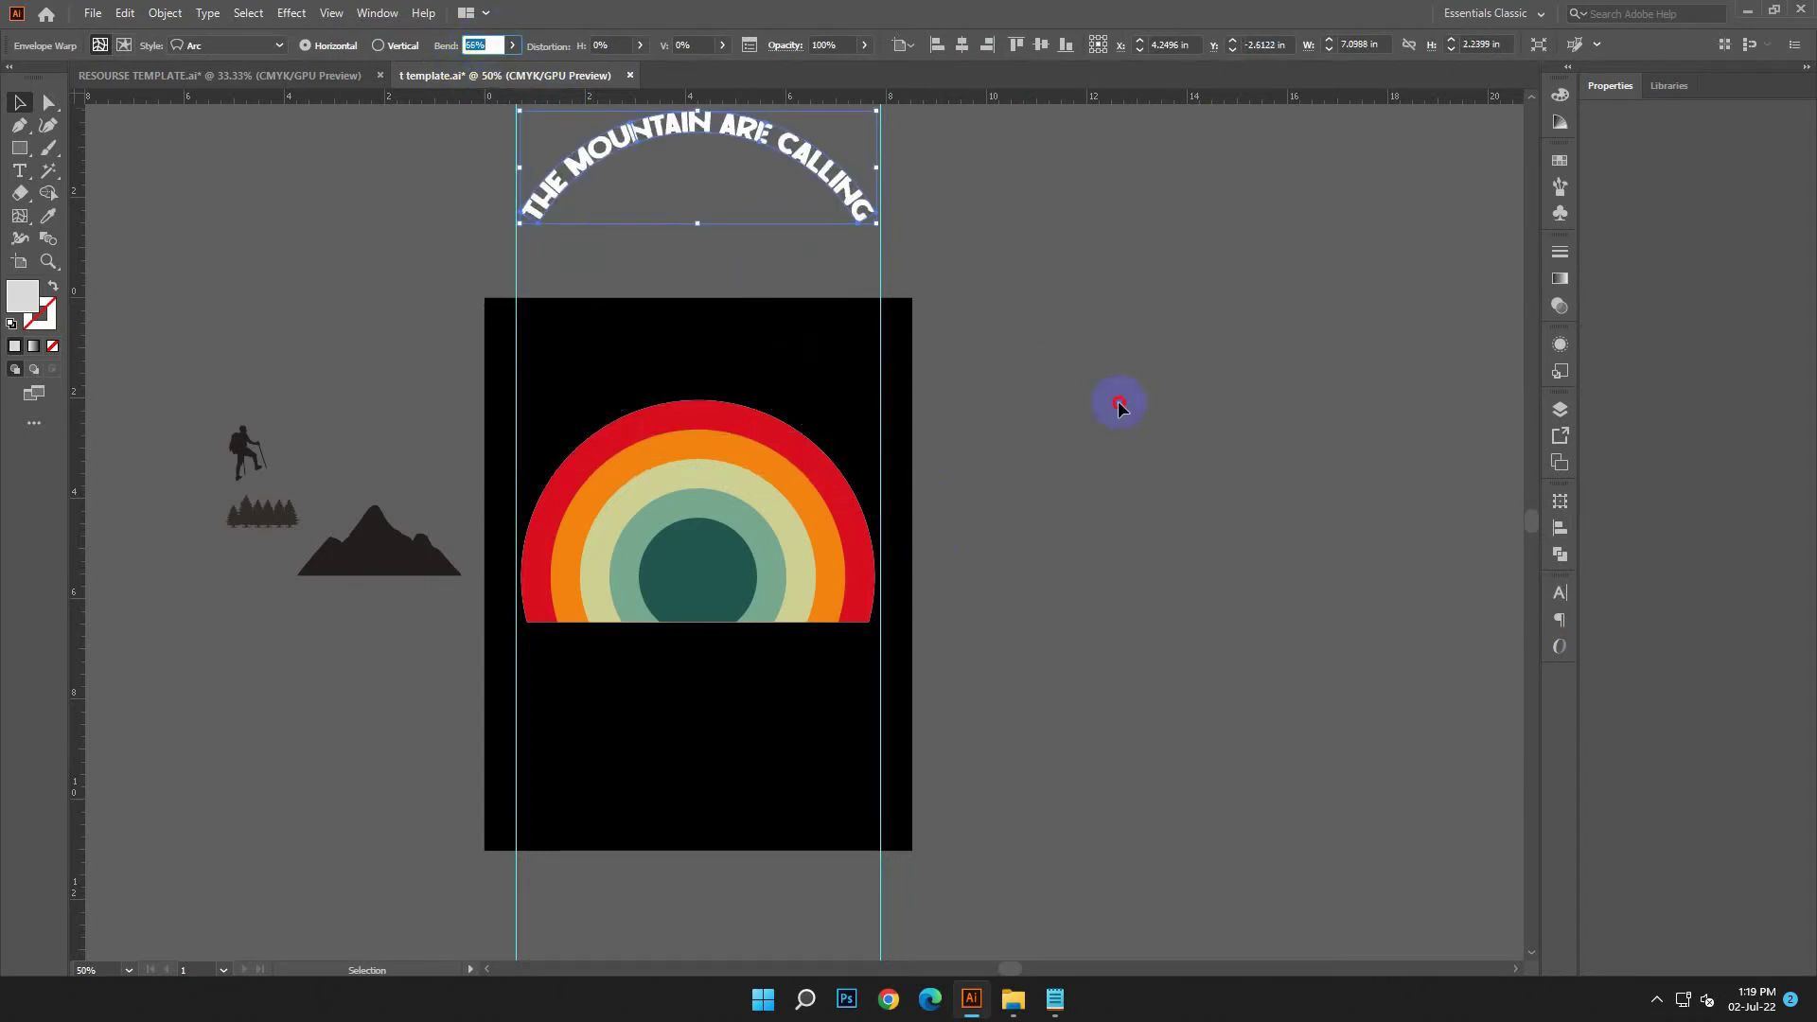
pyautogui.click(1118, 405)
pyautogui.moveTo(872, 480); pyautogui.dragTo(867, 443)
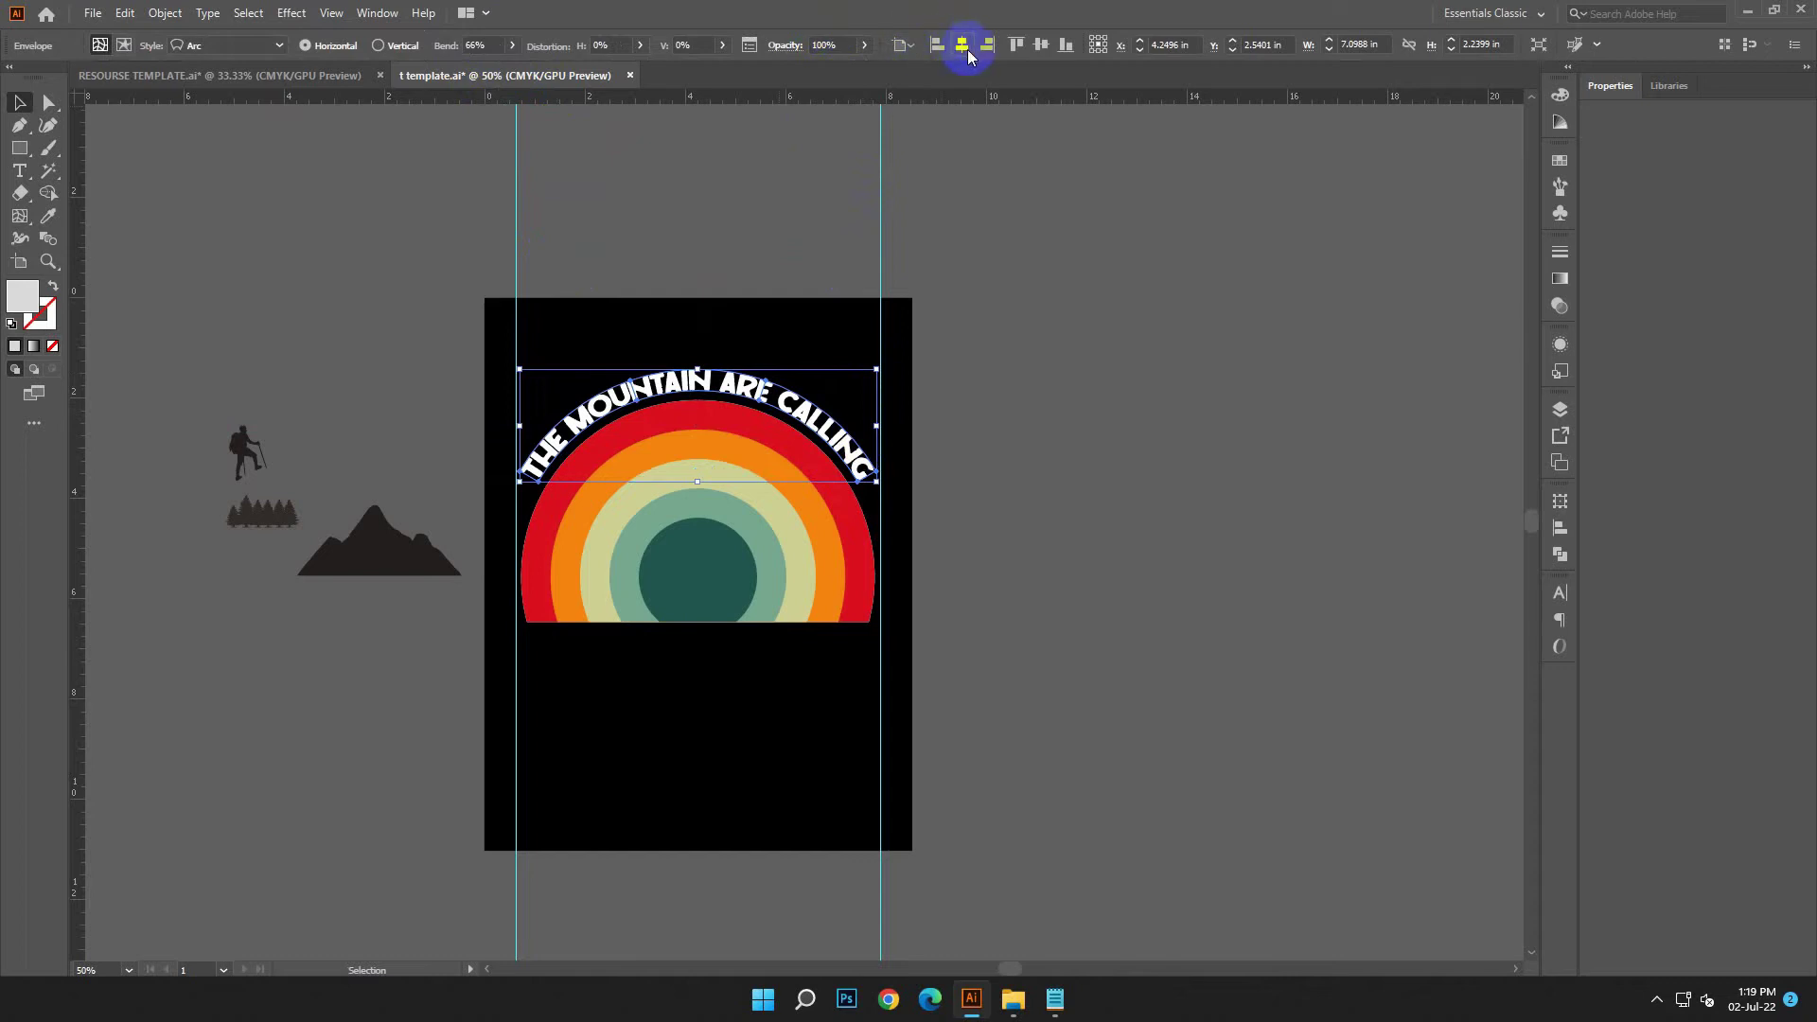
# - Fill the mountain, trees and hiker with black
pyautogui.click(1043, 495)
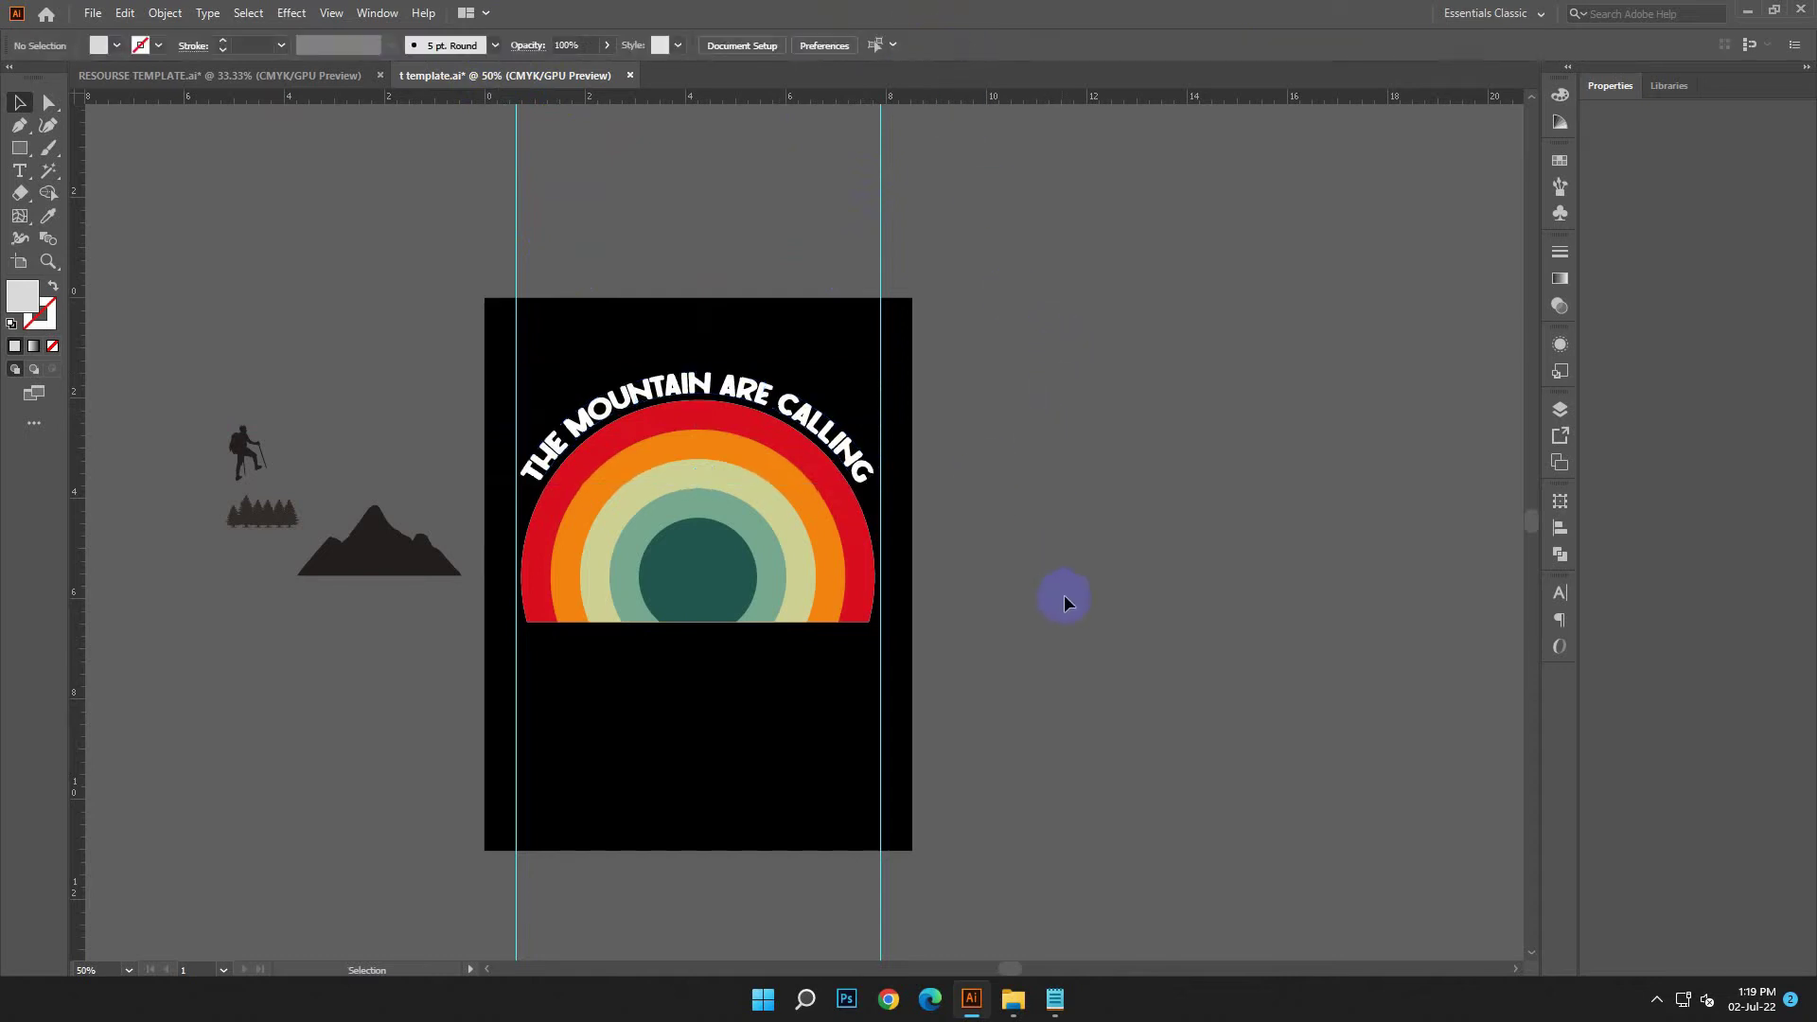
pyautogui.scroll(-2, 1067, 587)
pyautogui.click(368, 469)
pyautogui.keyDown('shift'); pyautogui.click(284, 440); pyautogui.keyUp('shift')
pyautogui.keyDown('shift'); pyautogui.click(246, 384); pyautogui.keyUp('shift')
pyautogui.doubleClick(27, 303)
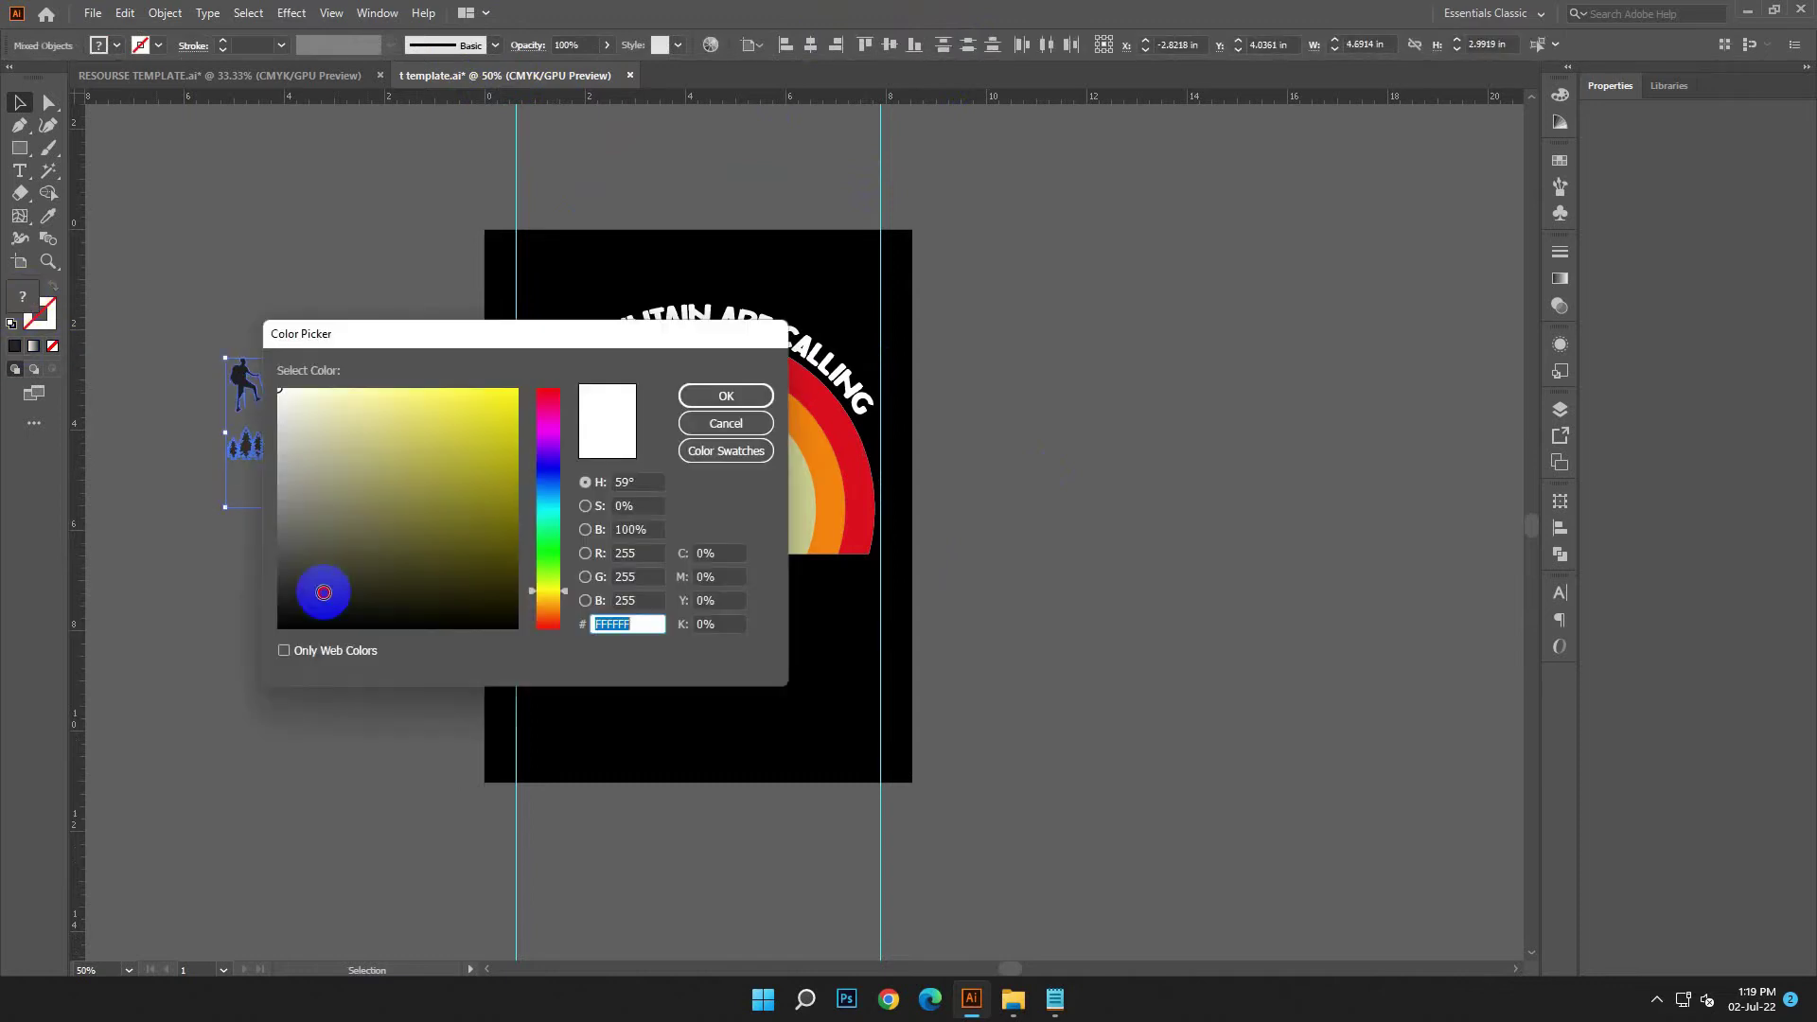
pyautogui.moveTo(303, 625); pyautogui.dragTo(288, 641)
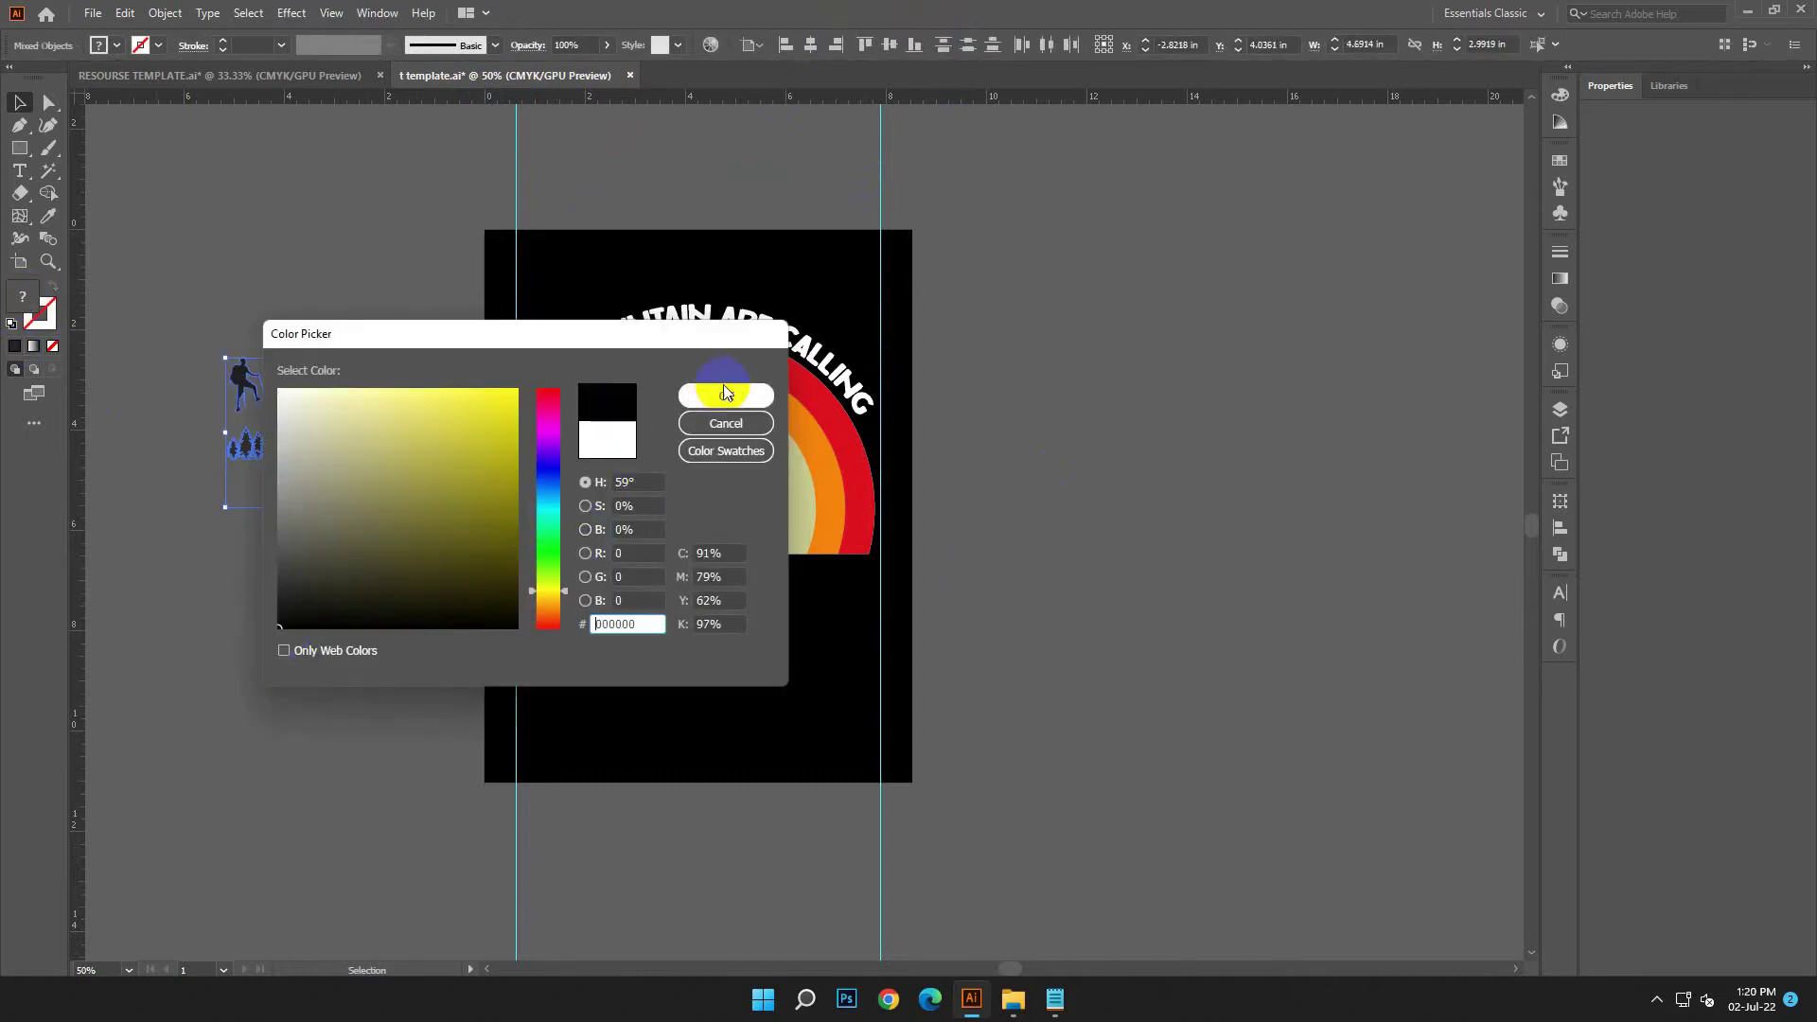
pyautogui.click(726, 394)
pyautogui.click(837, 508)
# - Move the mountain over the rainbow and stretch it wider past the right edge
pyautogui.moveTo(321, 491); pyautogui.dragTo(773, 538)
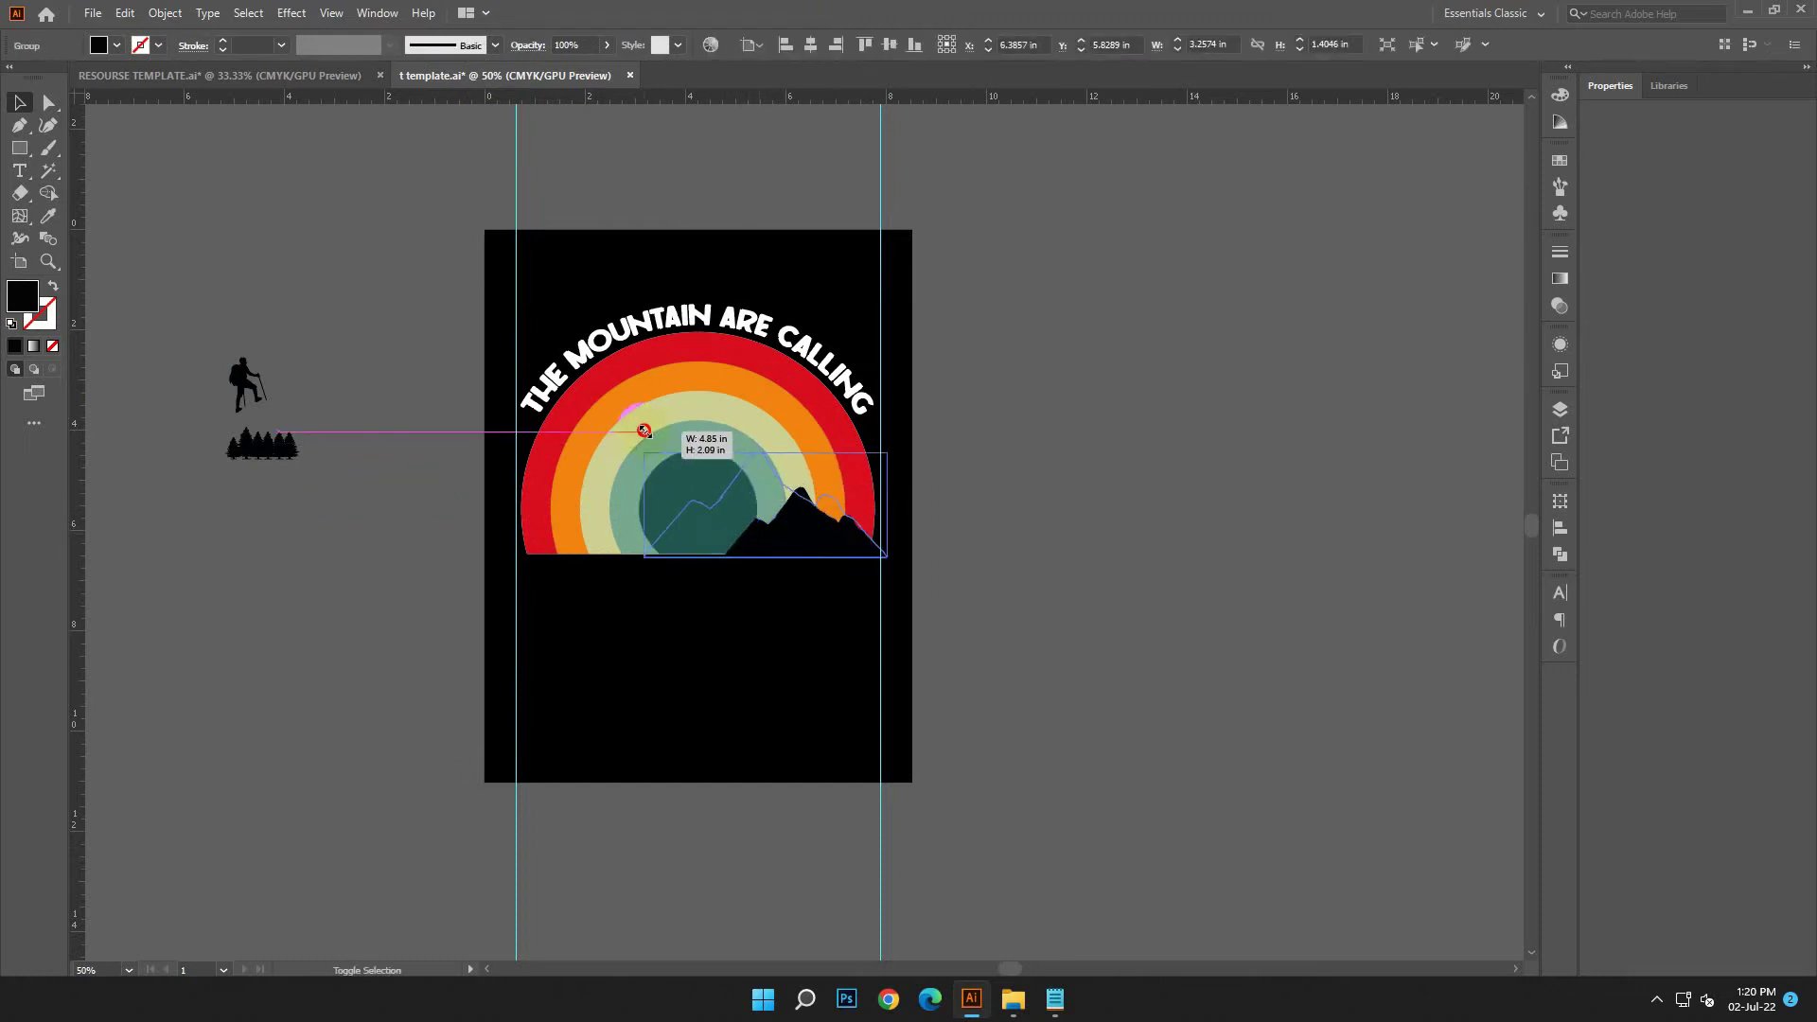
pyautogui.moveTo(723, 487); pyautogui.dragTo(643, 452)
pyautogui.moveTo(888, 452); pyautogui.dragTo(1020, 327)
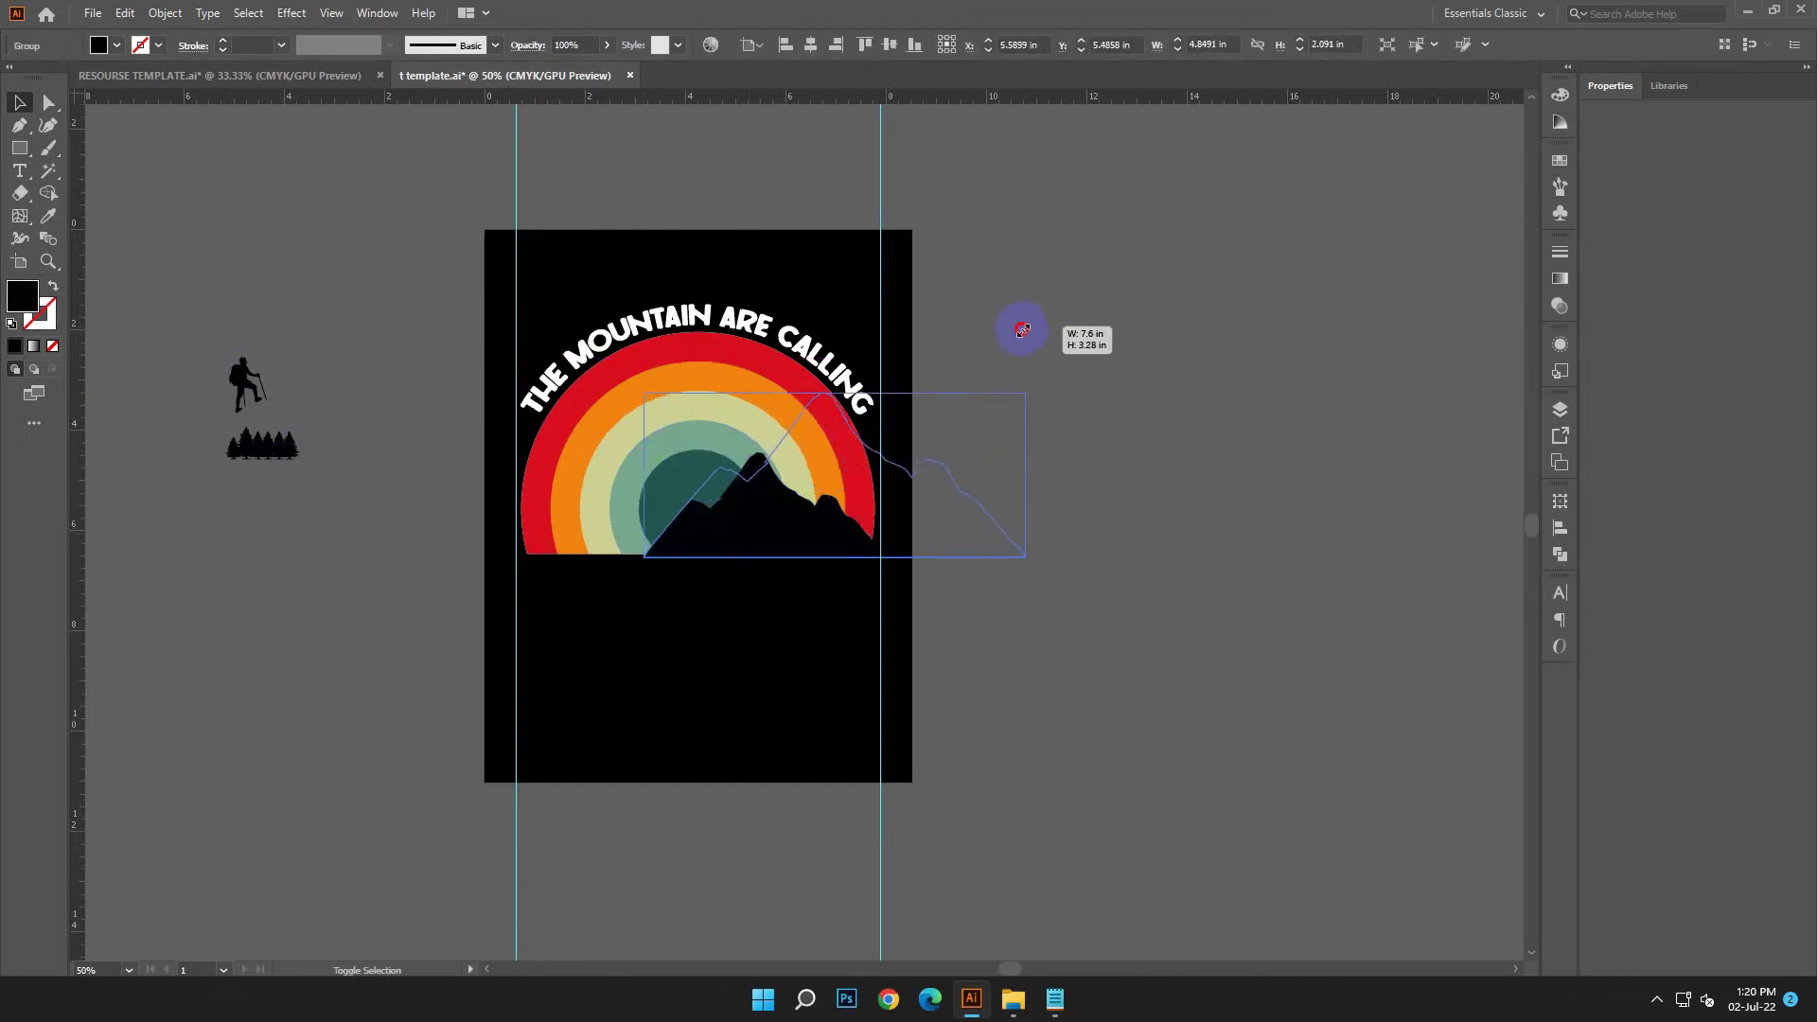
pyautogui.click(982, 641)
pyautogui.click(832, 531)
pyautogui.click(845, 625)
# - Place the hiker on the mountain slope and the trees at the rainbow's lower left
pyautogui.moveTo(278, 411)
pyautogui.mouseDown()
pyautogui.moveTo(721, 486)
pyautogui.moveTo(708, 452)
pyautogui.mouseUp()
pyautogui.click(1190, 643)
pyautogui.moveTo(277, 459)
pyautogui.mouseDown()
pyautogui.moveTo(577, 554)
pyautogui.moveTo(533, 521)
pyautogui.mouseUp()
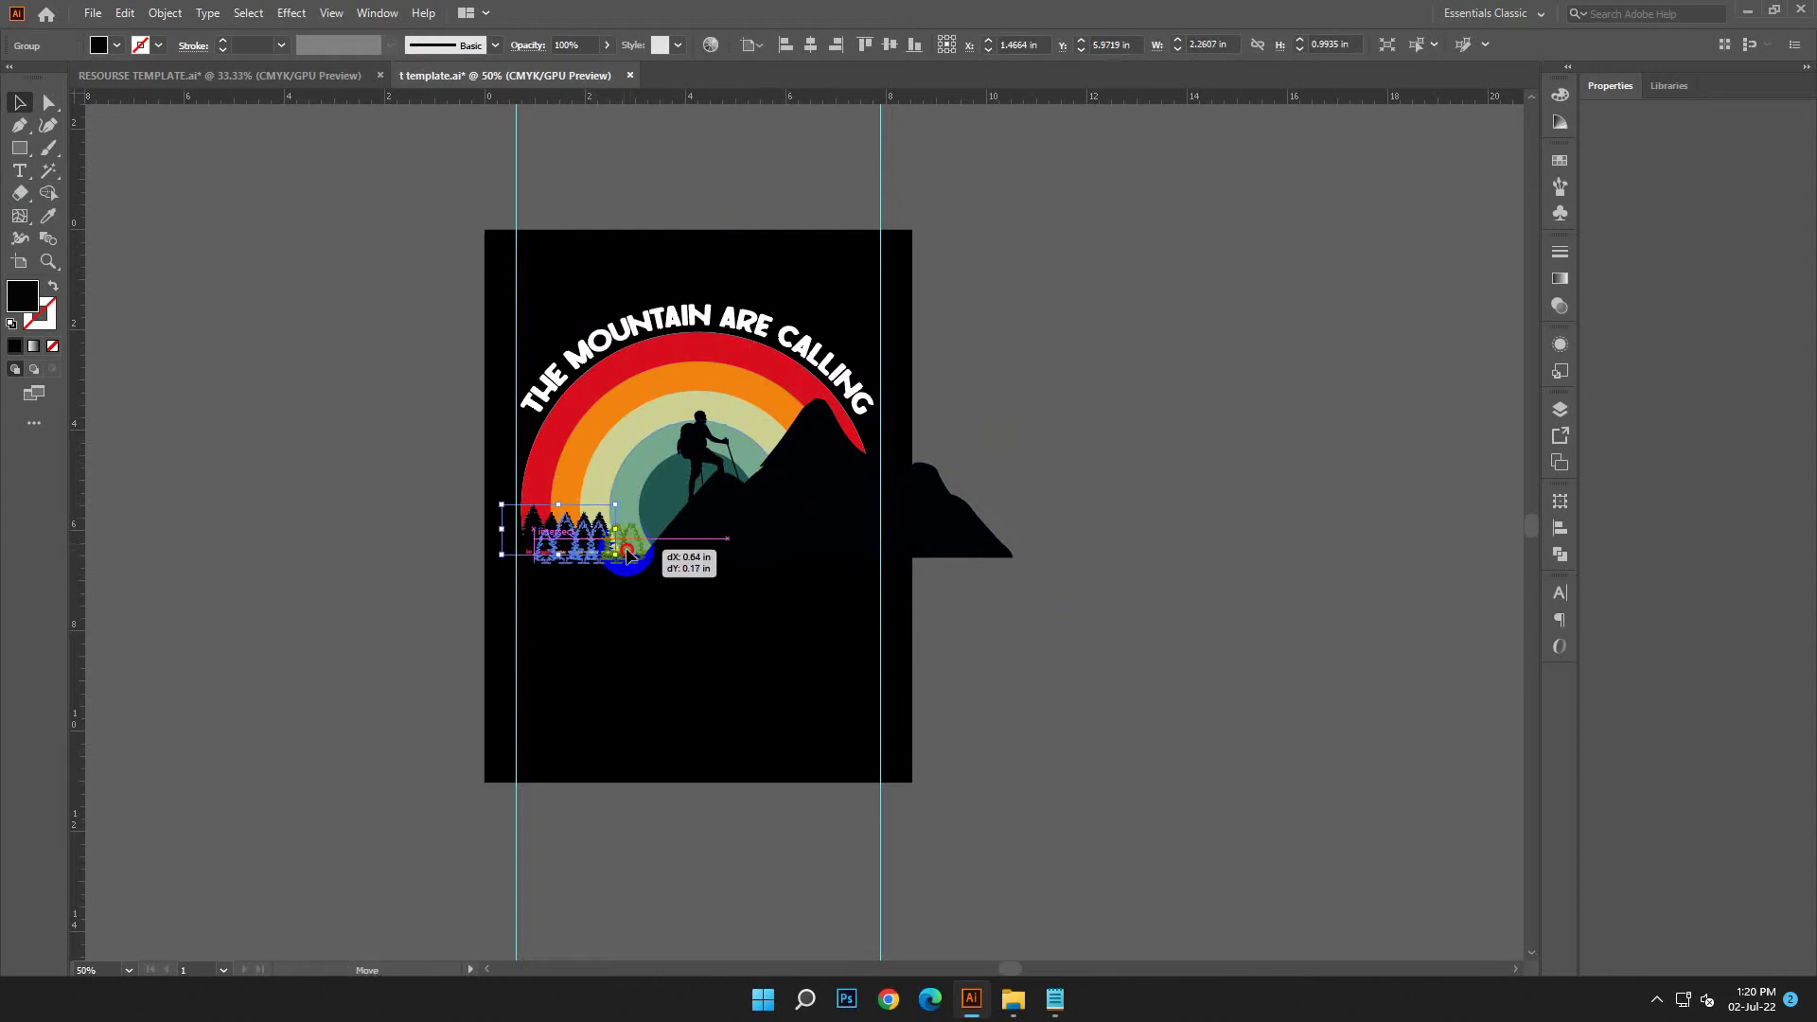
# - Divide the trees/mountain group and rainbow arcs with Pathfinder, picking out the overhanging mountain piece
pyautogui.click(678, 708)
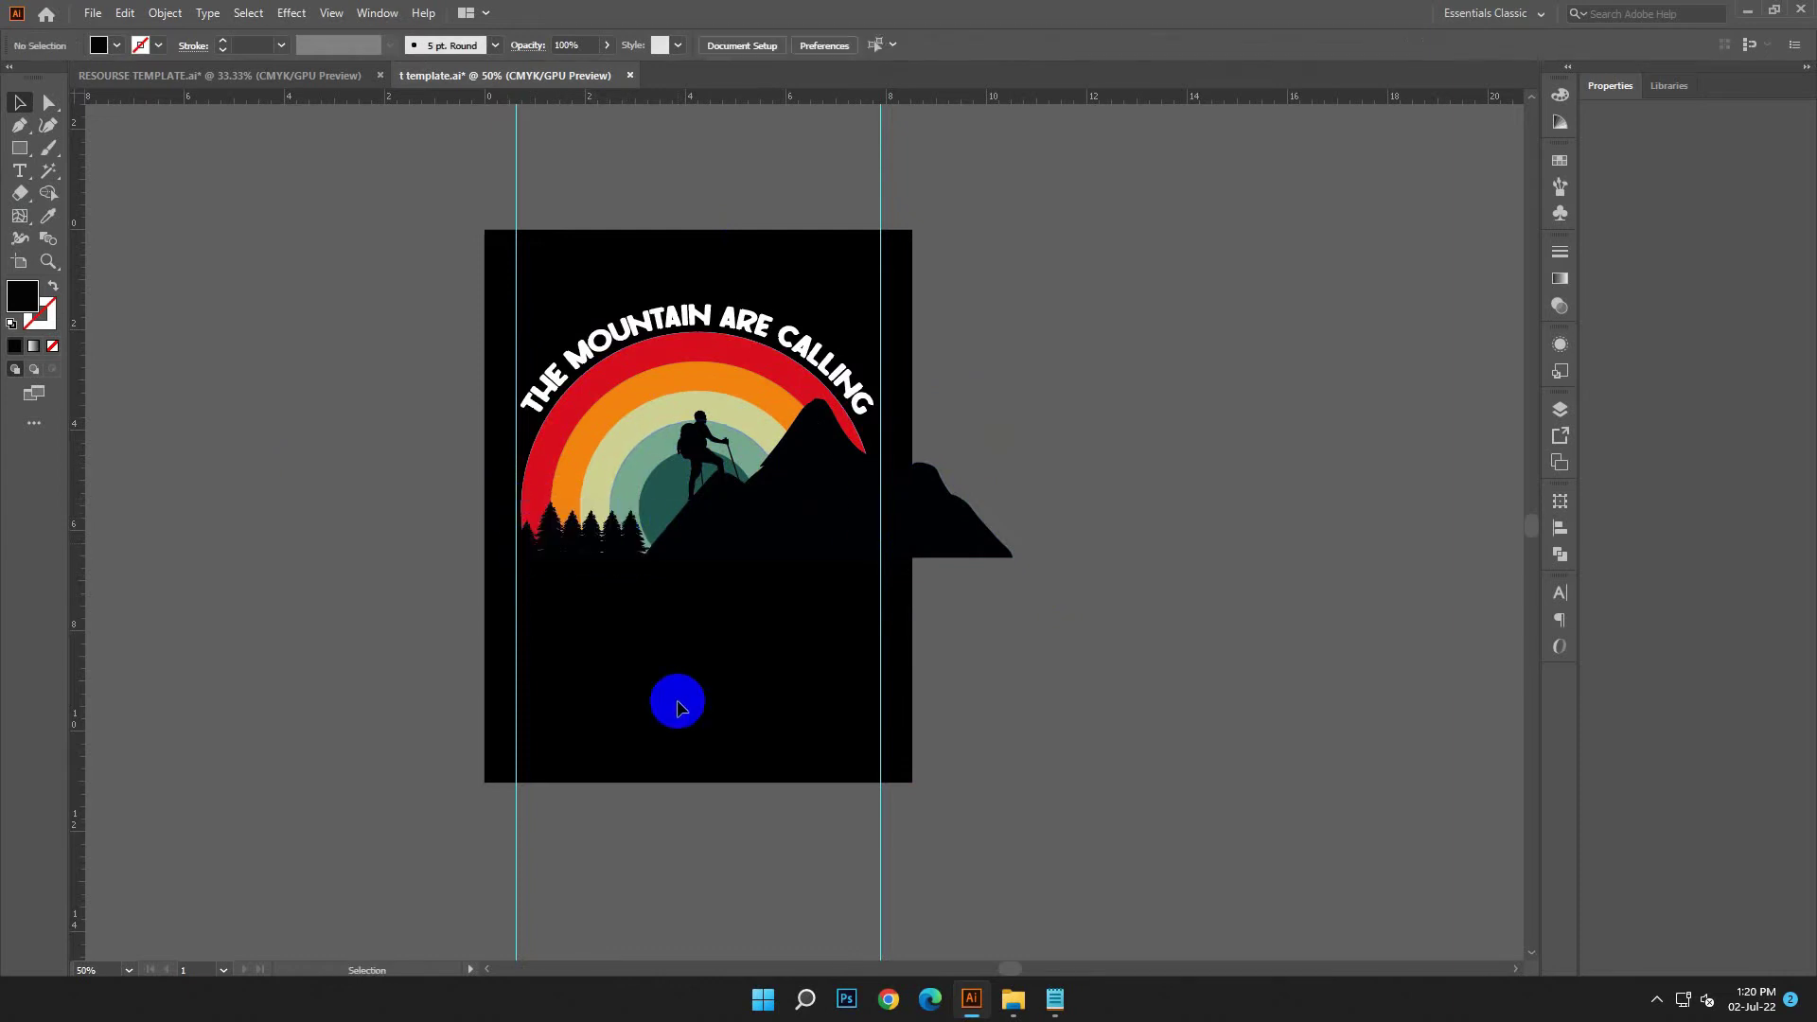
pyautogui.click(630, 554)
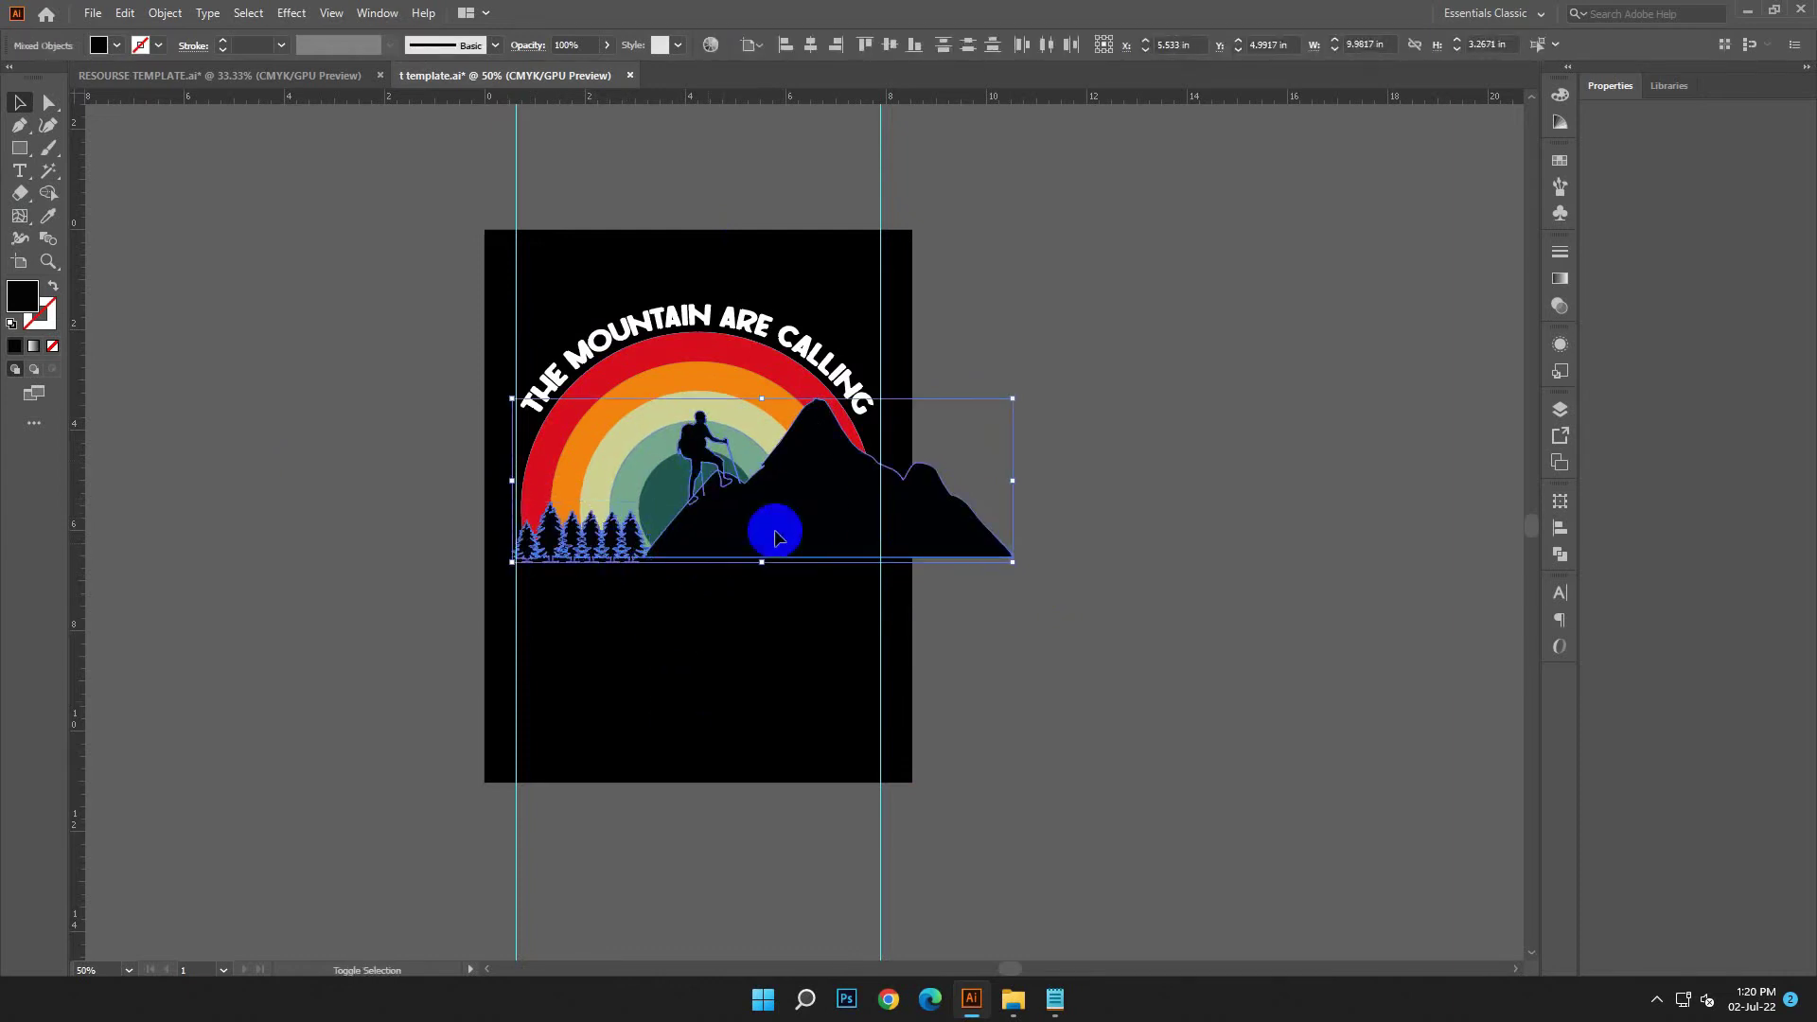
pyautogui.keyDown('shift'); pyautogui.click(689, 359); pyautogui.keyUp('shift')
pyautogui.click(1560, 557)
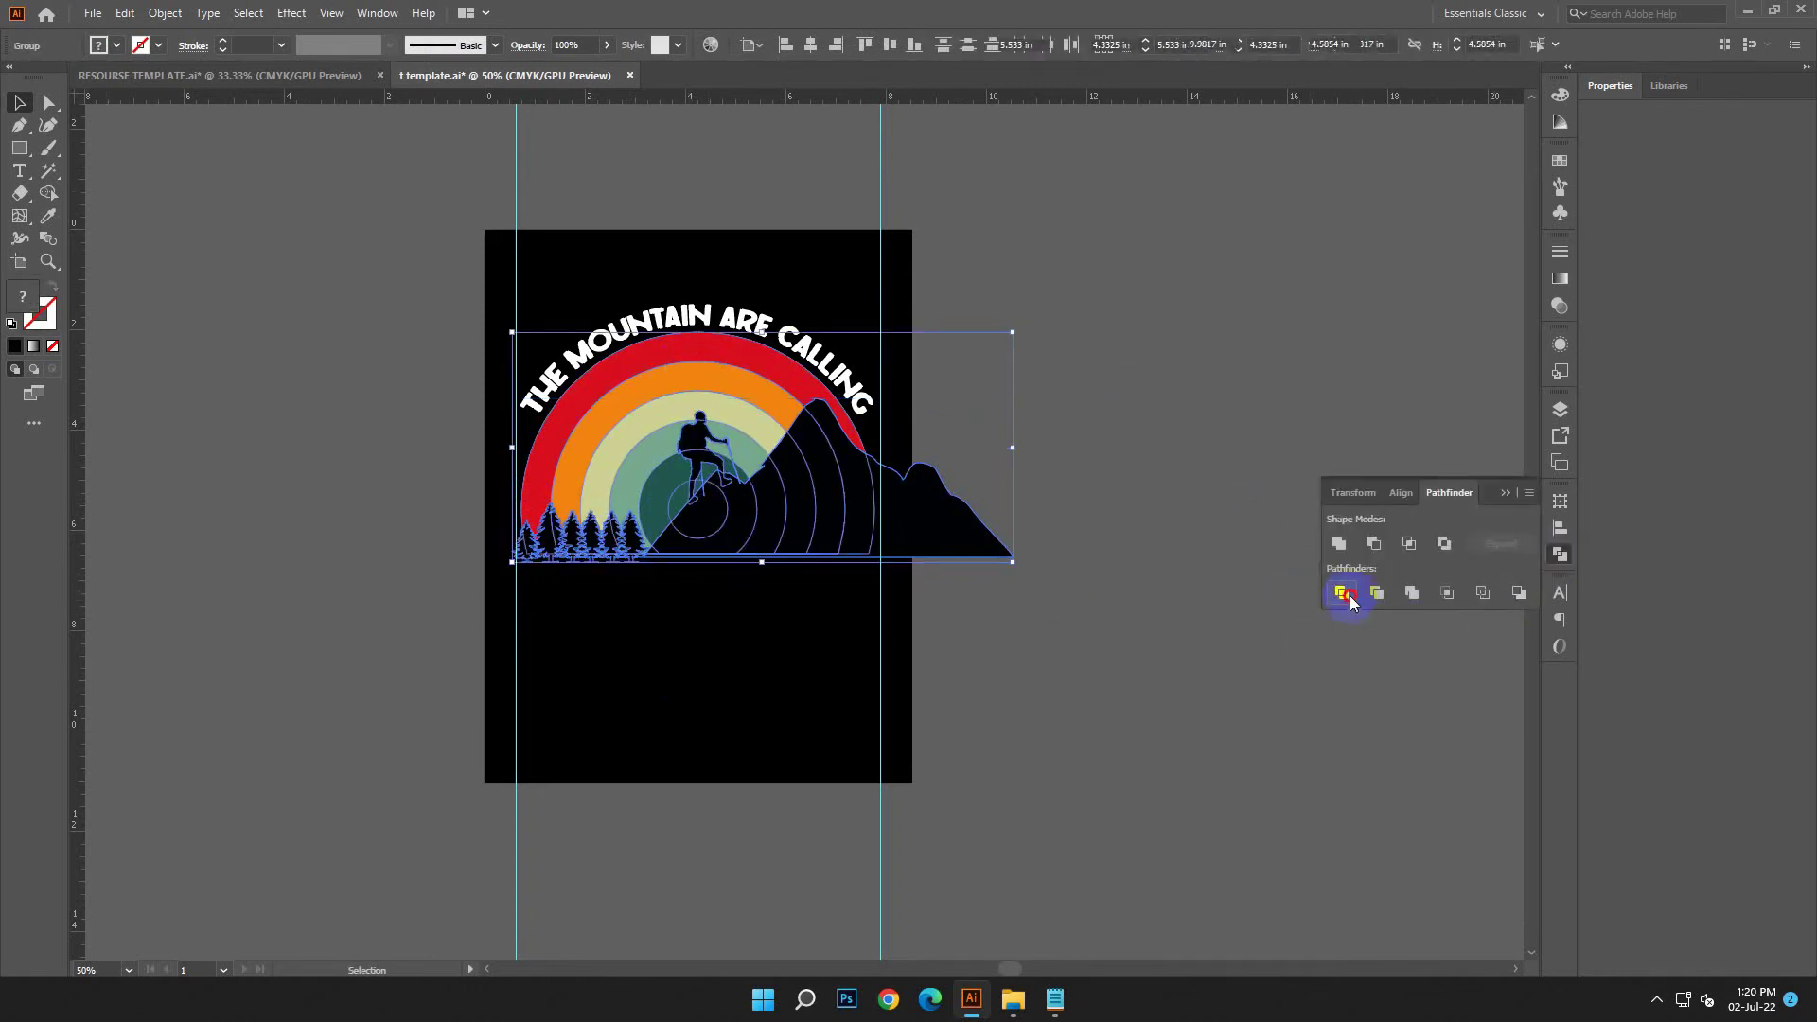
pyautogui.click(1350, 597)
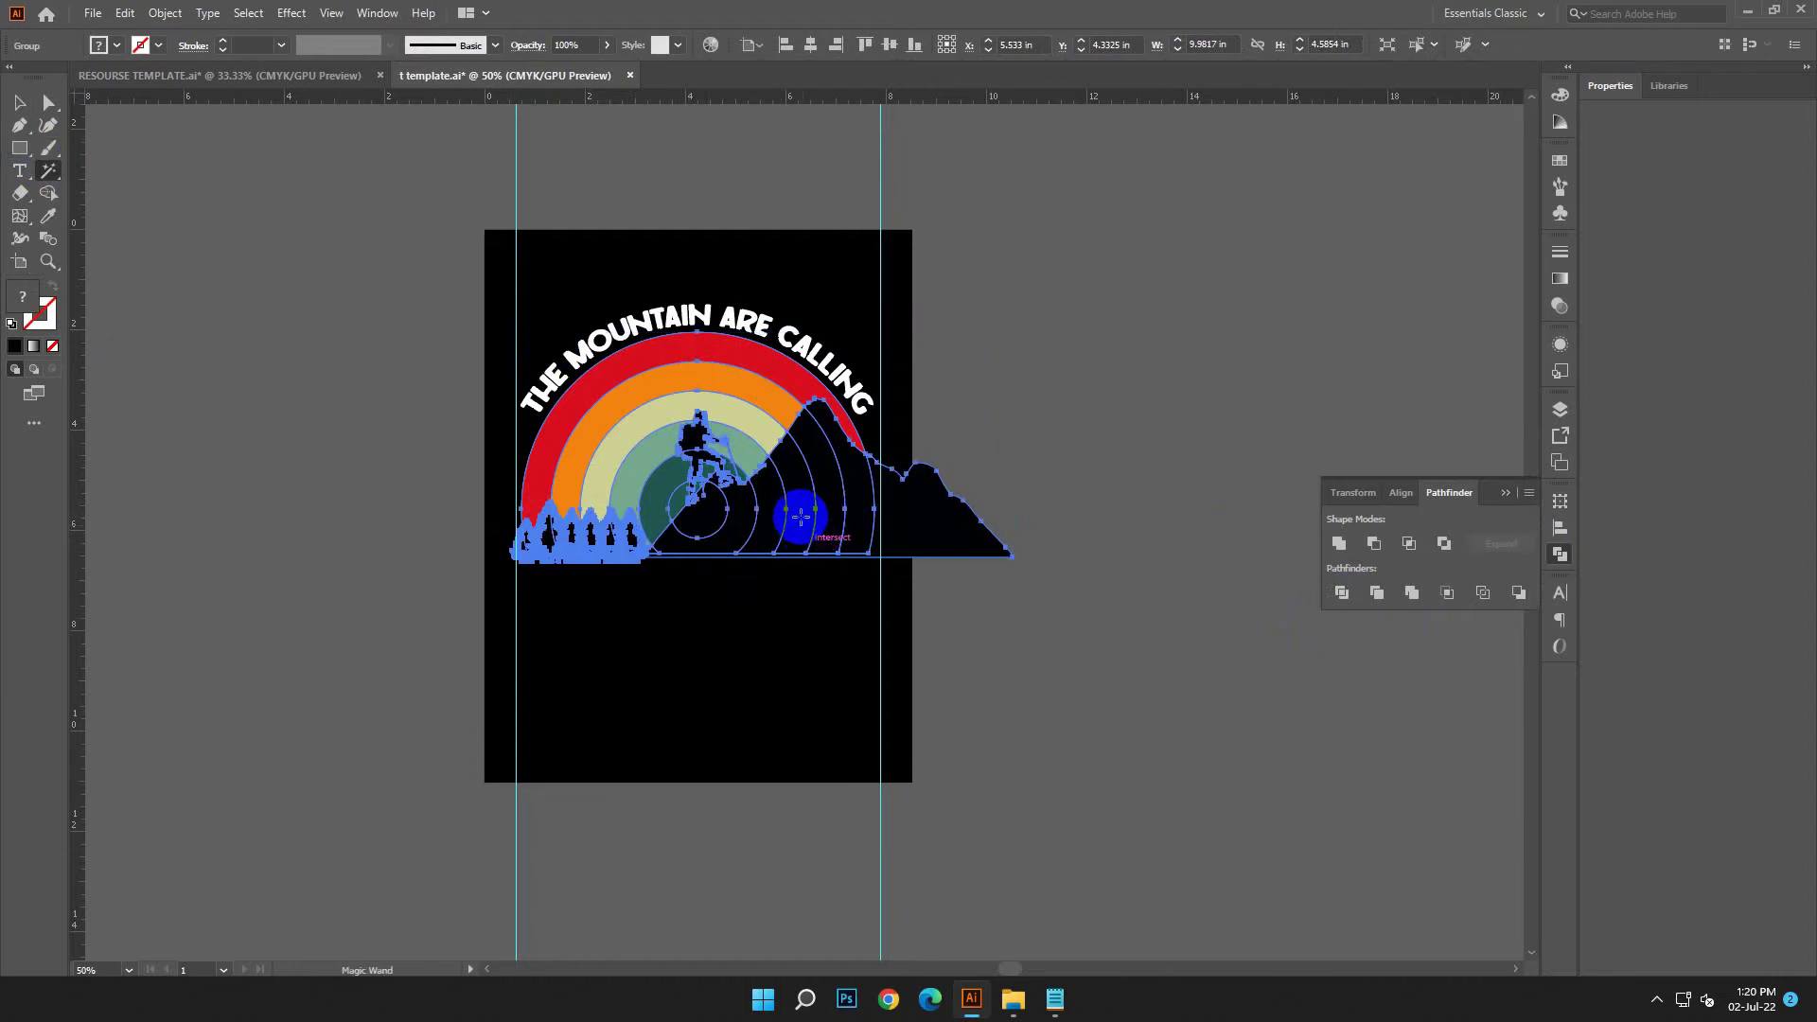
pyautogui.click(801, 516)
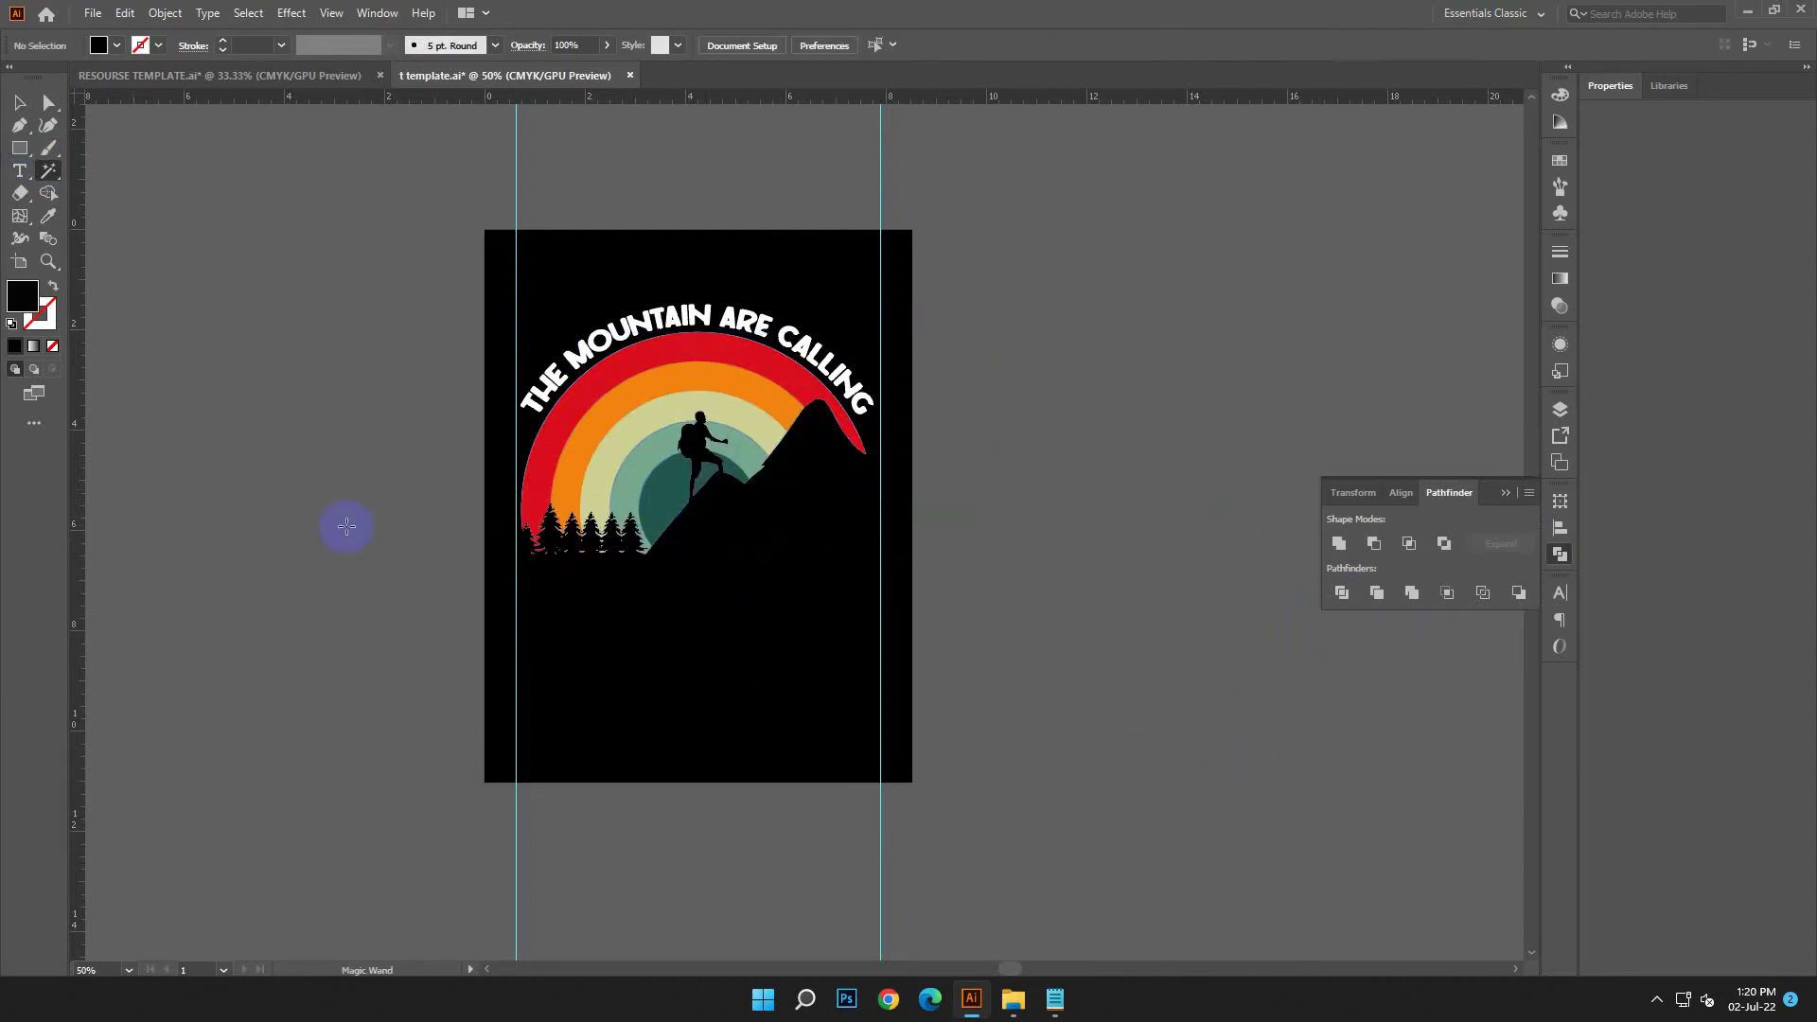
pyautogui.click(20, 102)
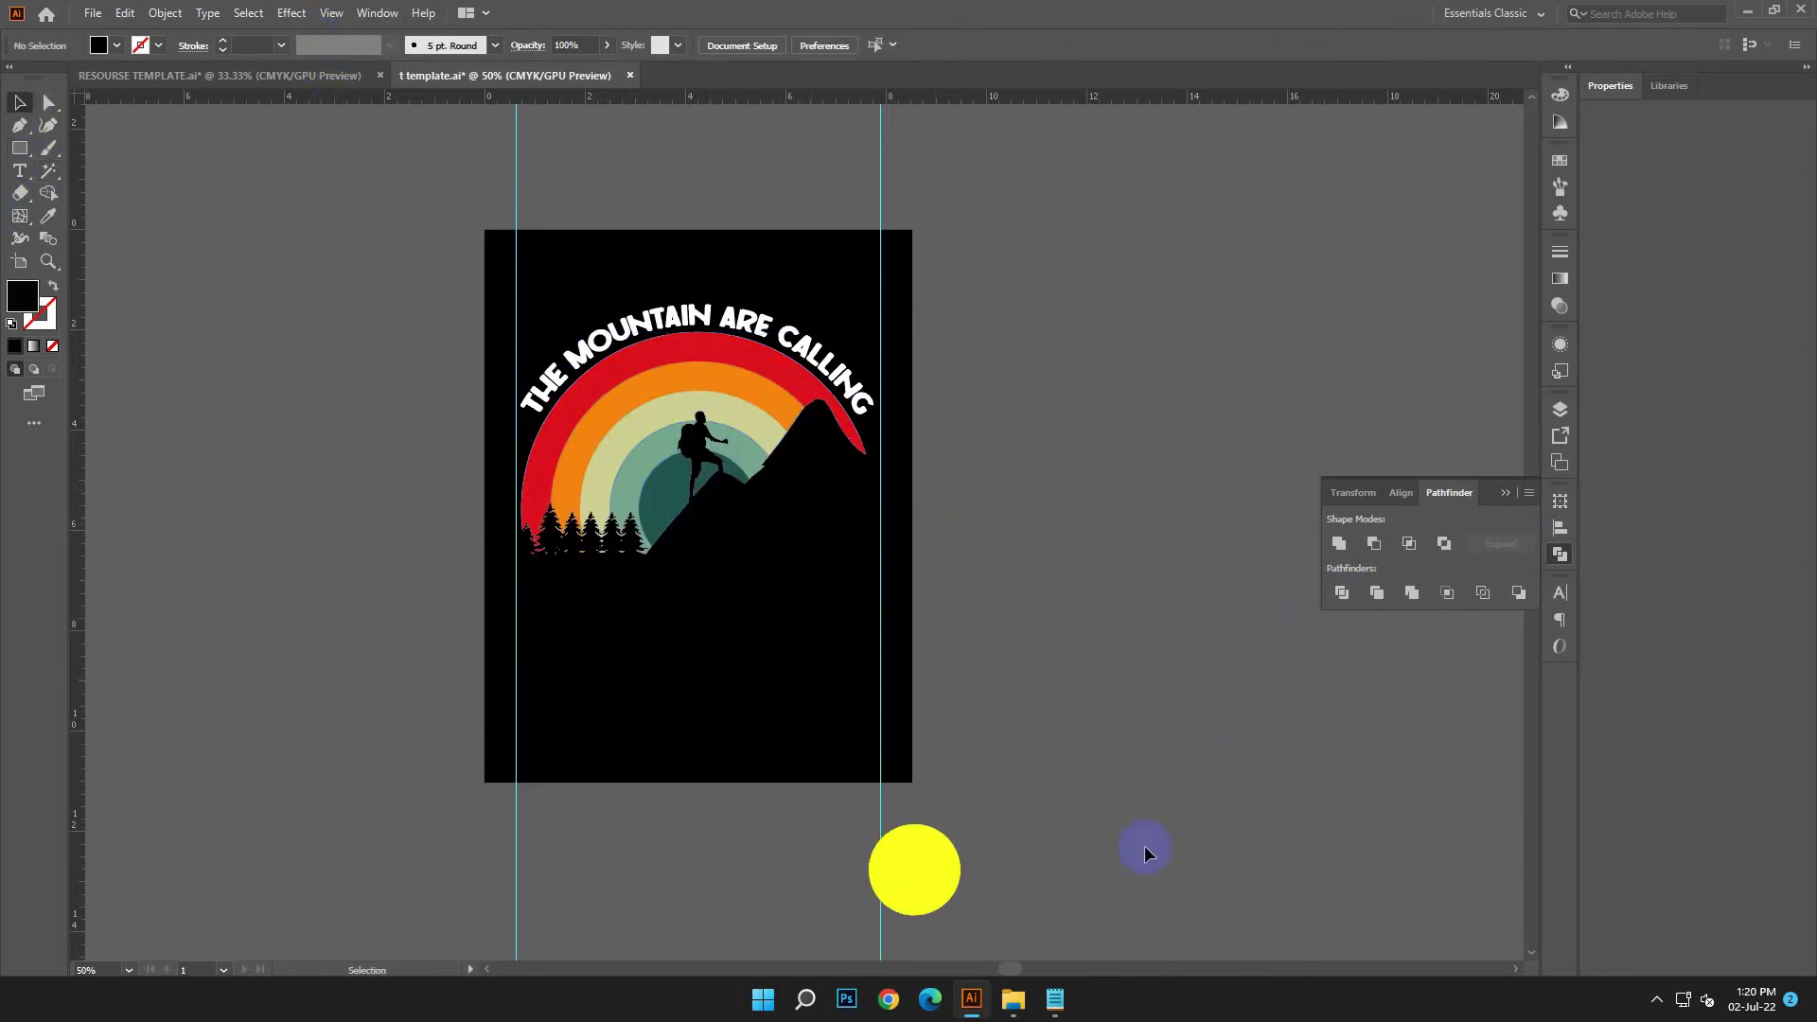
# - Copy the line 'AND I MUST GO' from the design notes
pyautogui.click(1056, 999)
pyautogui.moveTo(1156, 458); pyautogui.dragTo(1017, 458)
pyautogui.rightClick(1069, 458)
pyautogui.click(1127, 559)
pyautogui.click(1307, 316)
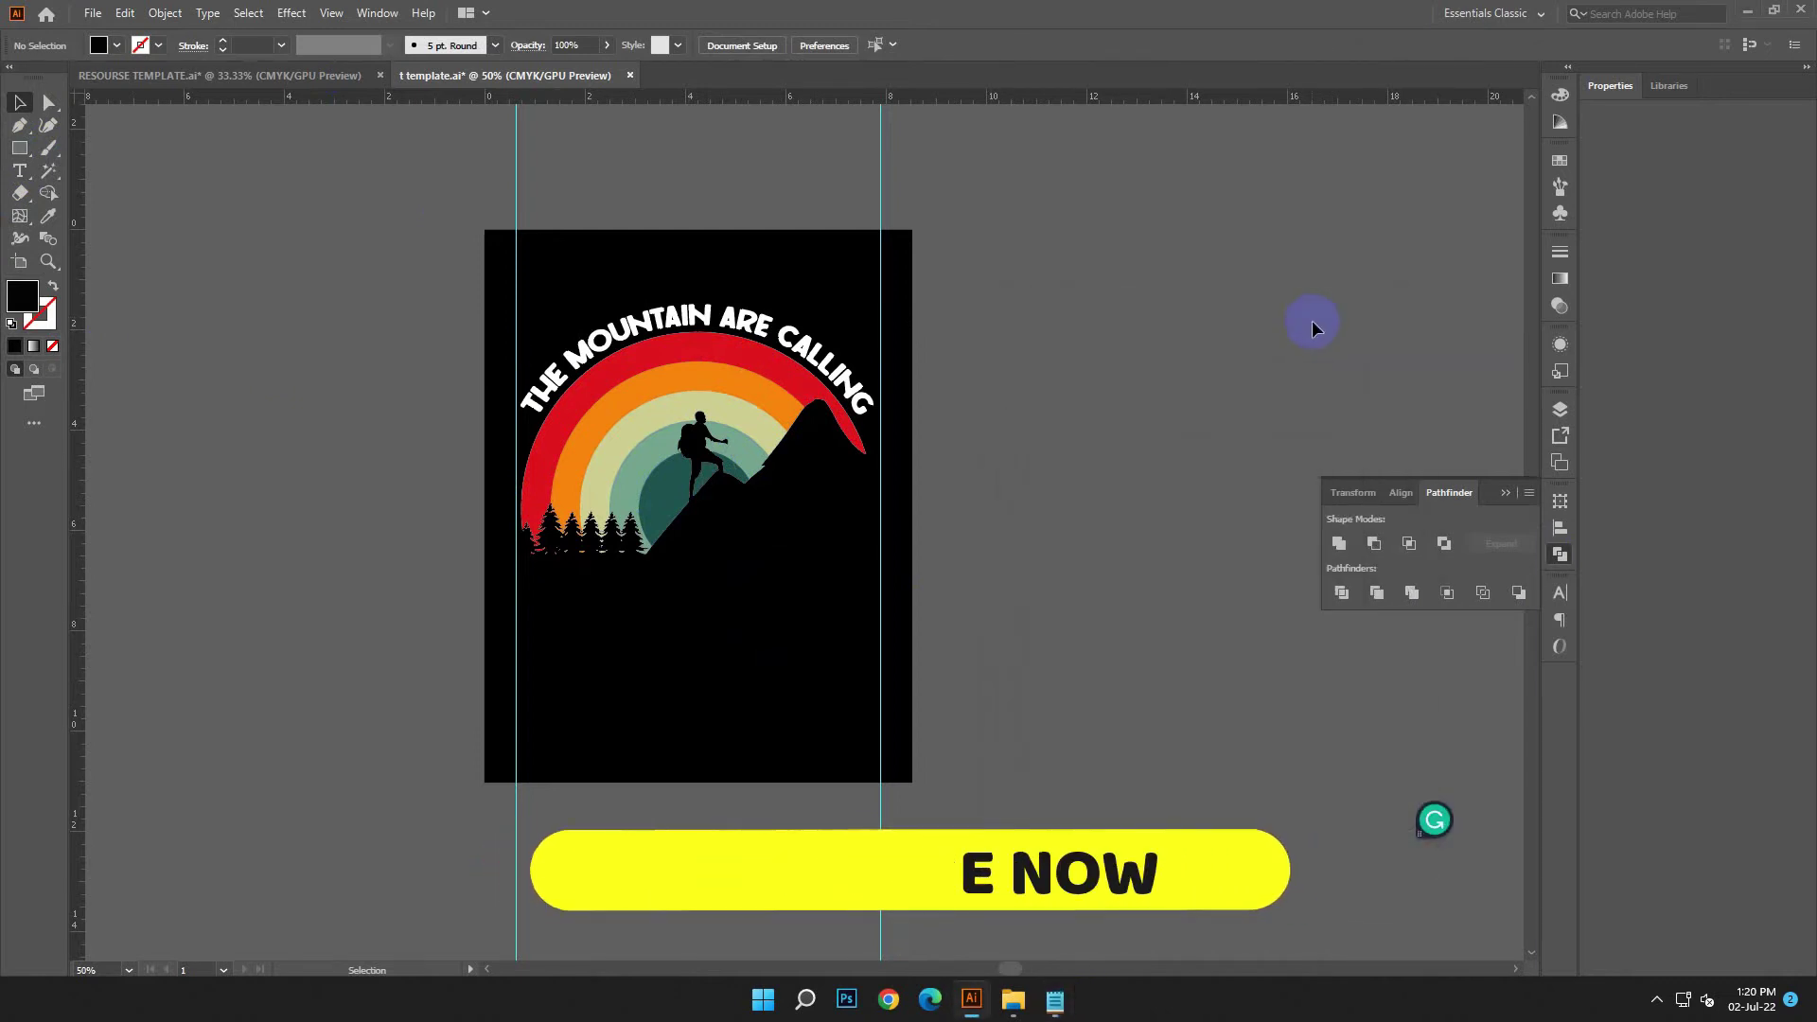
pyautogui.click(20, 171)
# - Create an enlarged text object beside the poster reading 'AND I MUST GO'
pyautogui.click(957, 263)
pyautogui.hotkey('ctrl', 'v')
pyautogui.click(20, 102)
pyautogui.moveTo(984, 272); pyautogui.dragTo(1378, 346)
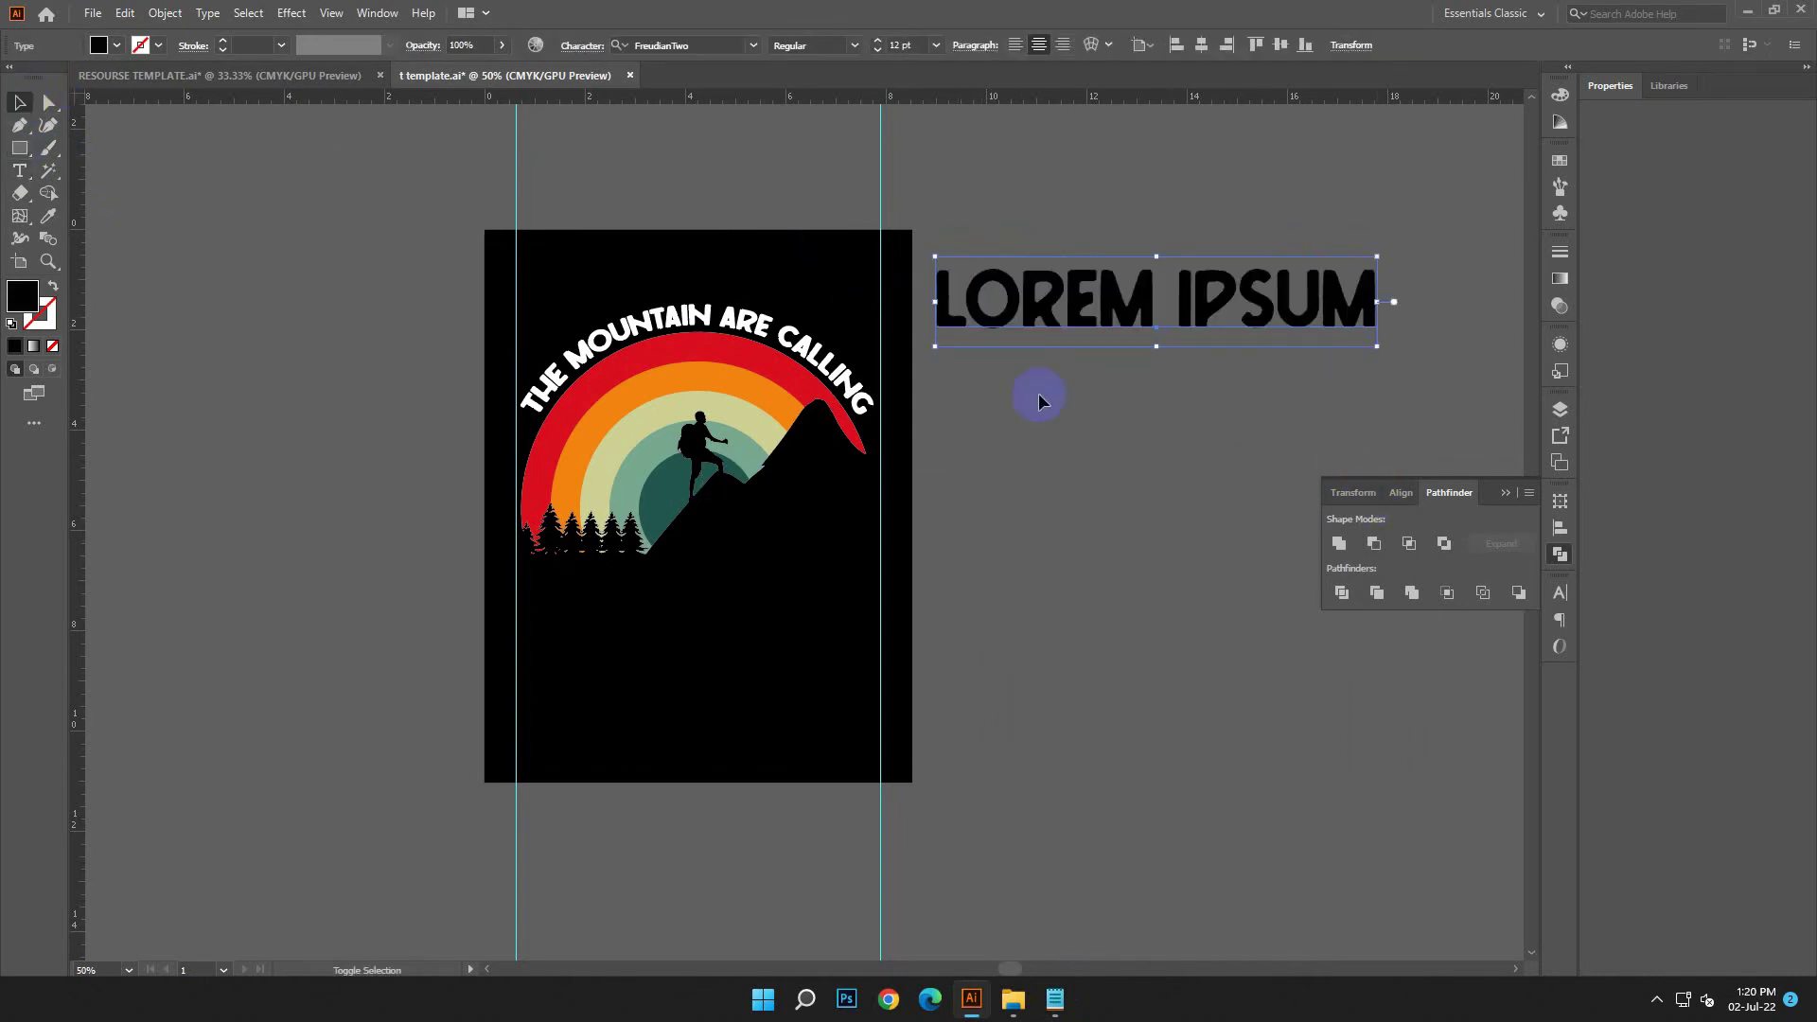
pyautogui.moveTo(1346, 276); pyautogui.dragTo(909, 293)
pyautogui.click(124, 13)
pyautogui.click(317, 126)
# - Give the 'AND I MUST GO' text a white fill
pyautogui.click(20, 101)
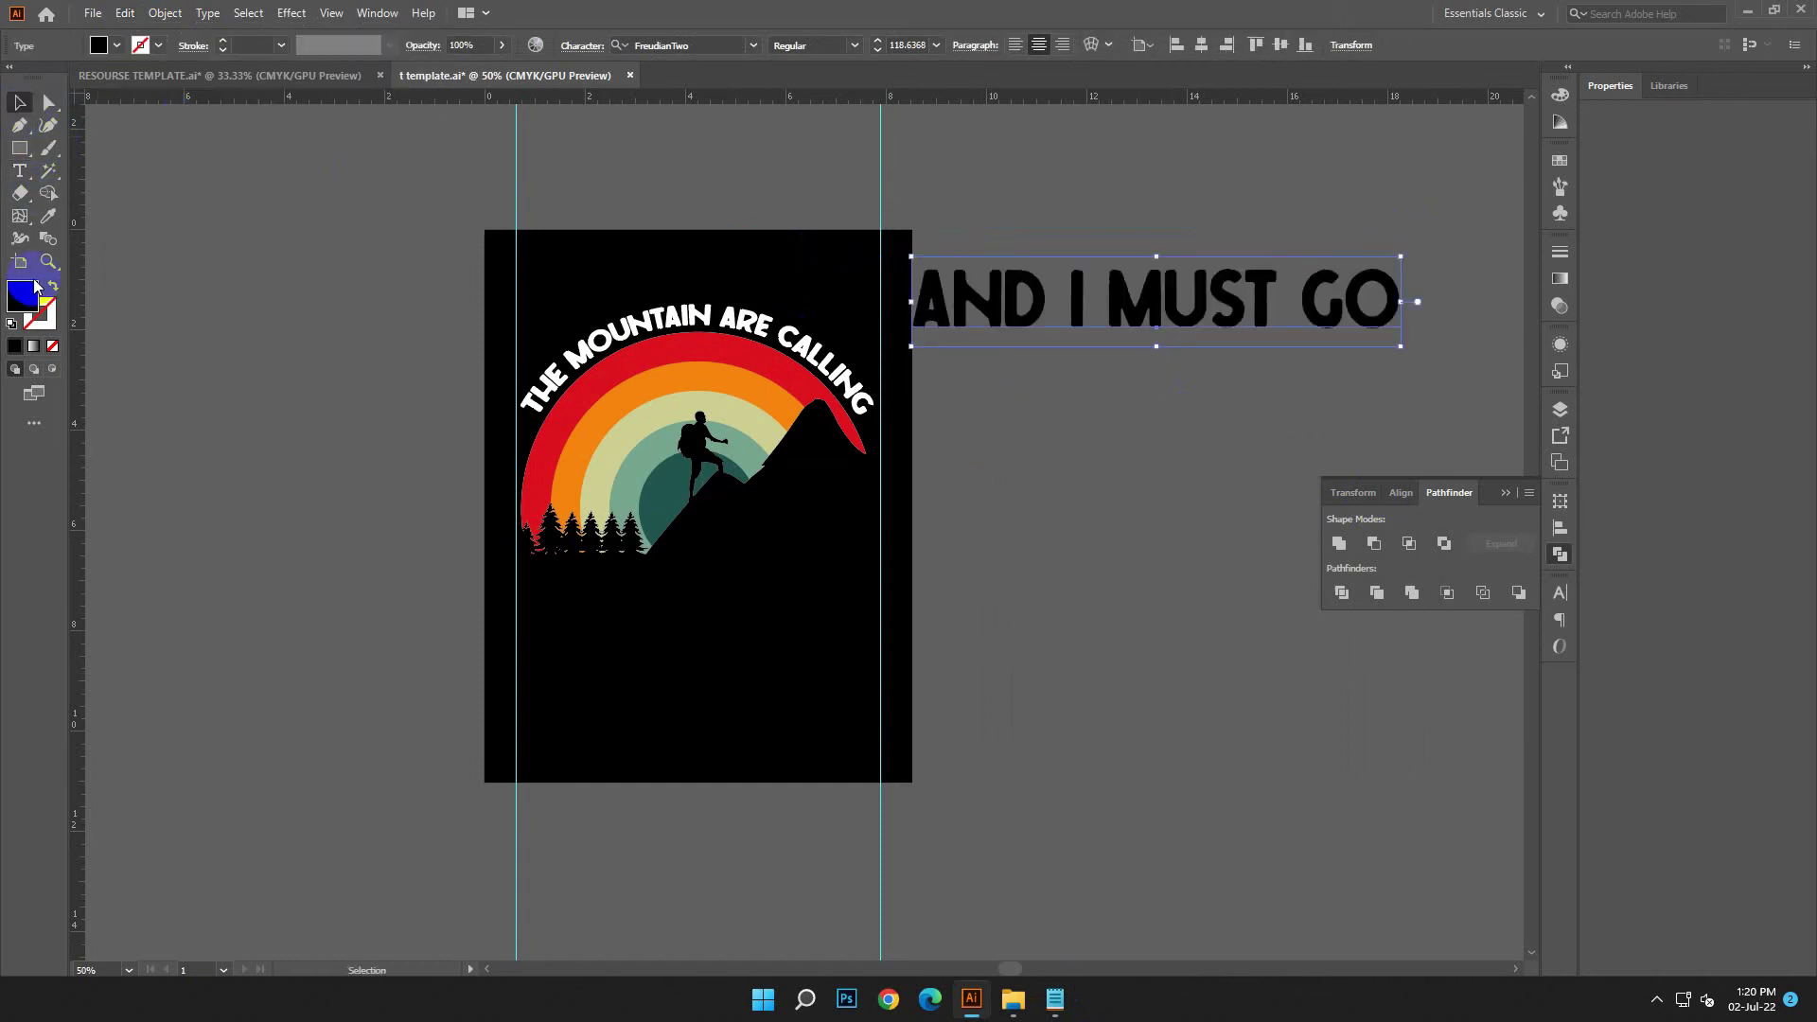
pyautogui.doubleClick(22, 295)
pyautogui.moveTo(284, 392); pyautogui.dragTo(254, 373)
pyautogui.click(726, 396)
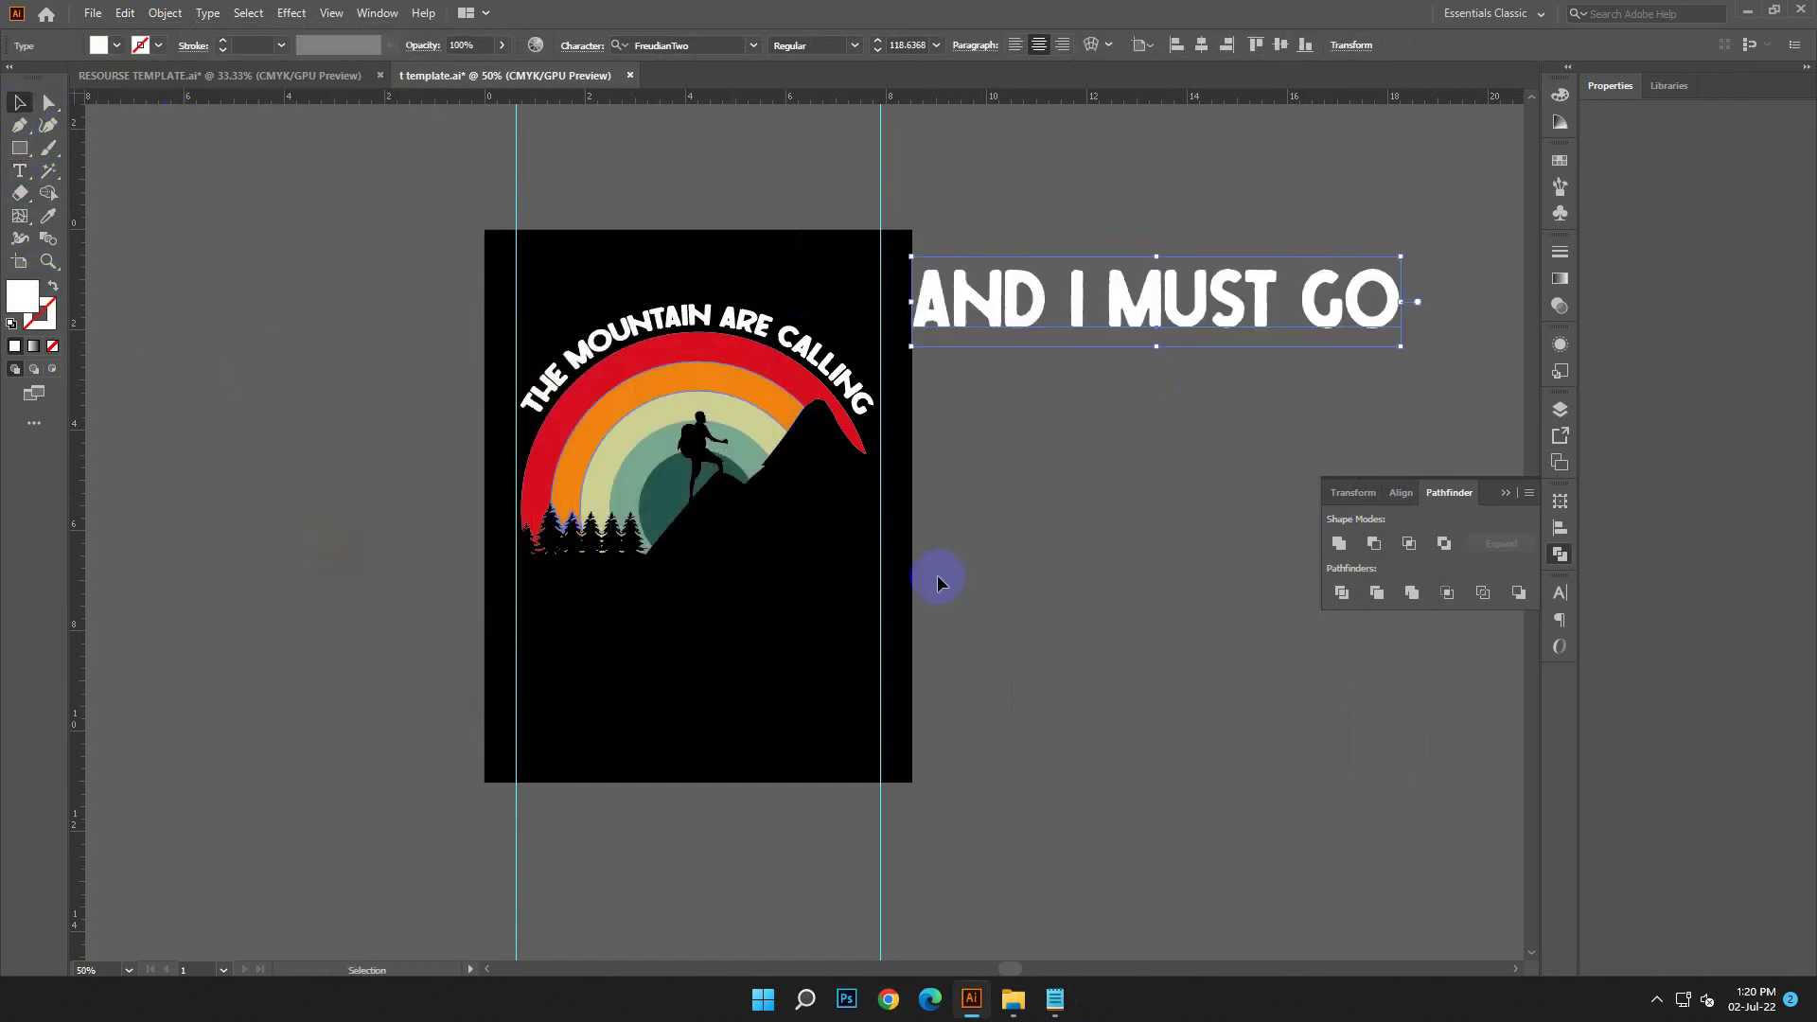
# - Apply the Victor font from the notes and move the text onto the poster below the trees
pyautogui.click(1049, 1002)
pyautogui.moveTo(1148, 641); pyautogui.dragTo(962, 608)
pyautogui.rightClick(1014, 577)
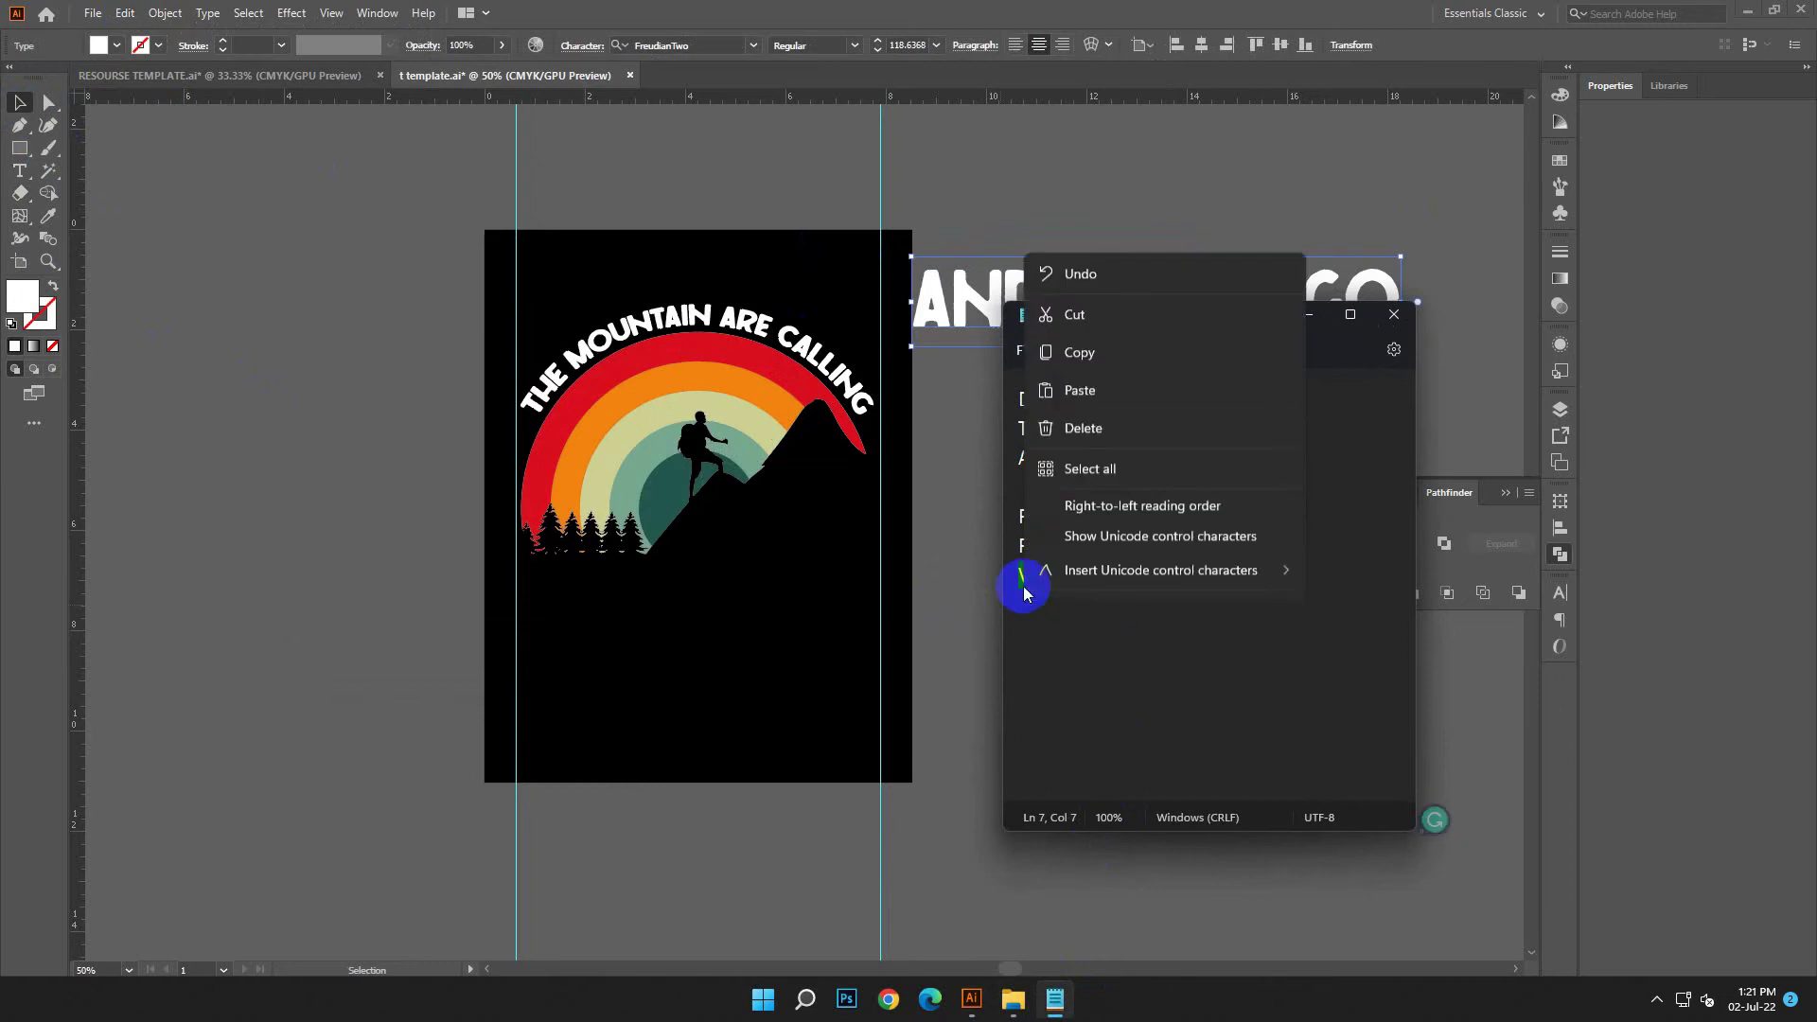
pyautogui.click(1048, 339)
pyautogui.click(1314, 318)
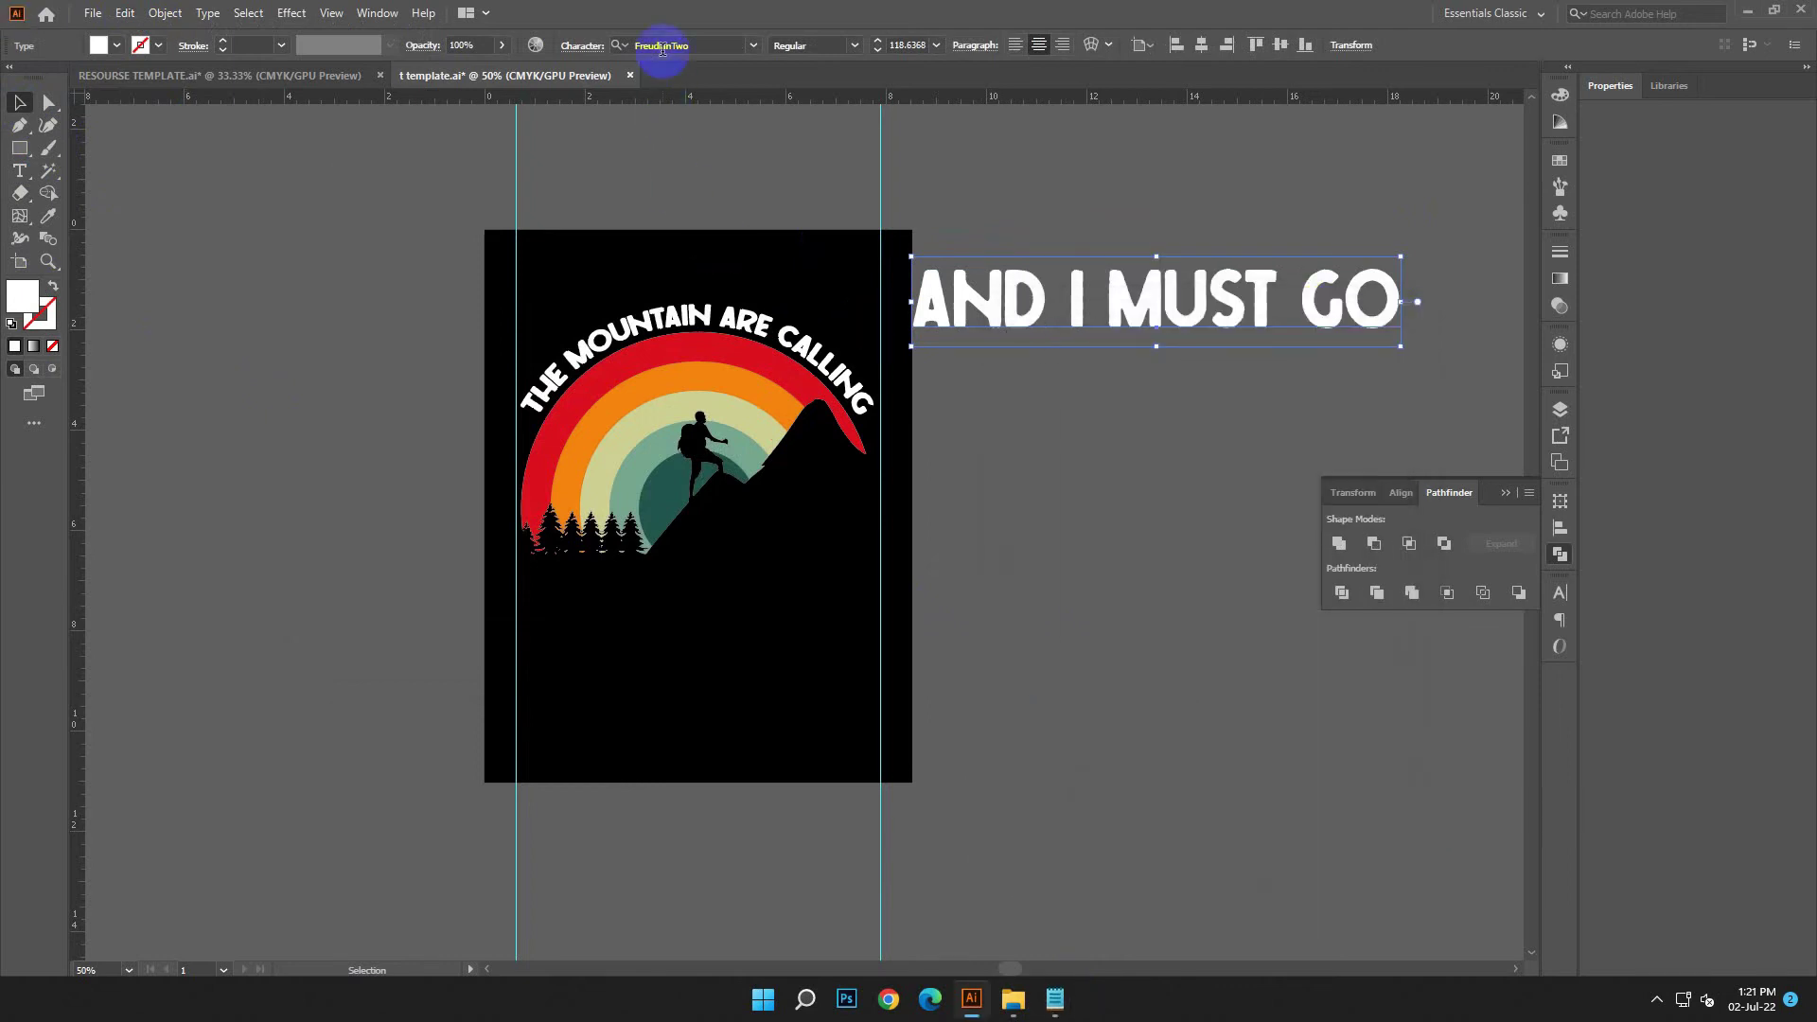
pyautogui.rightClick(674, 45)
pyautogui.click(741, 132)
pyautogui.click(888, 142)
pyautogui.click(261, 307)
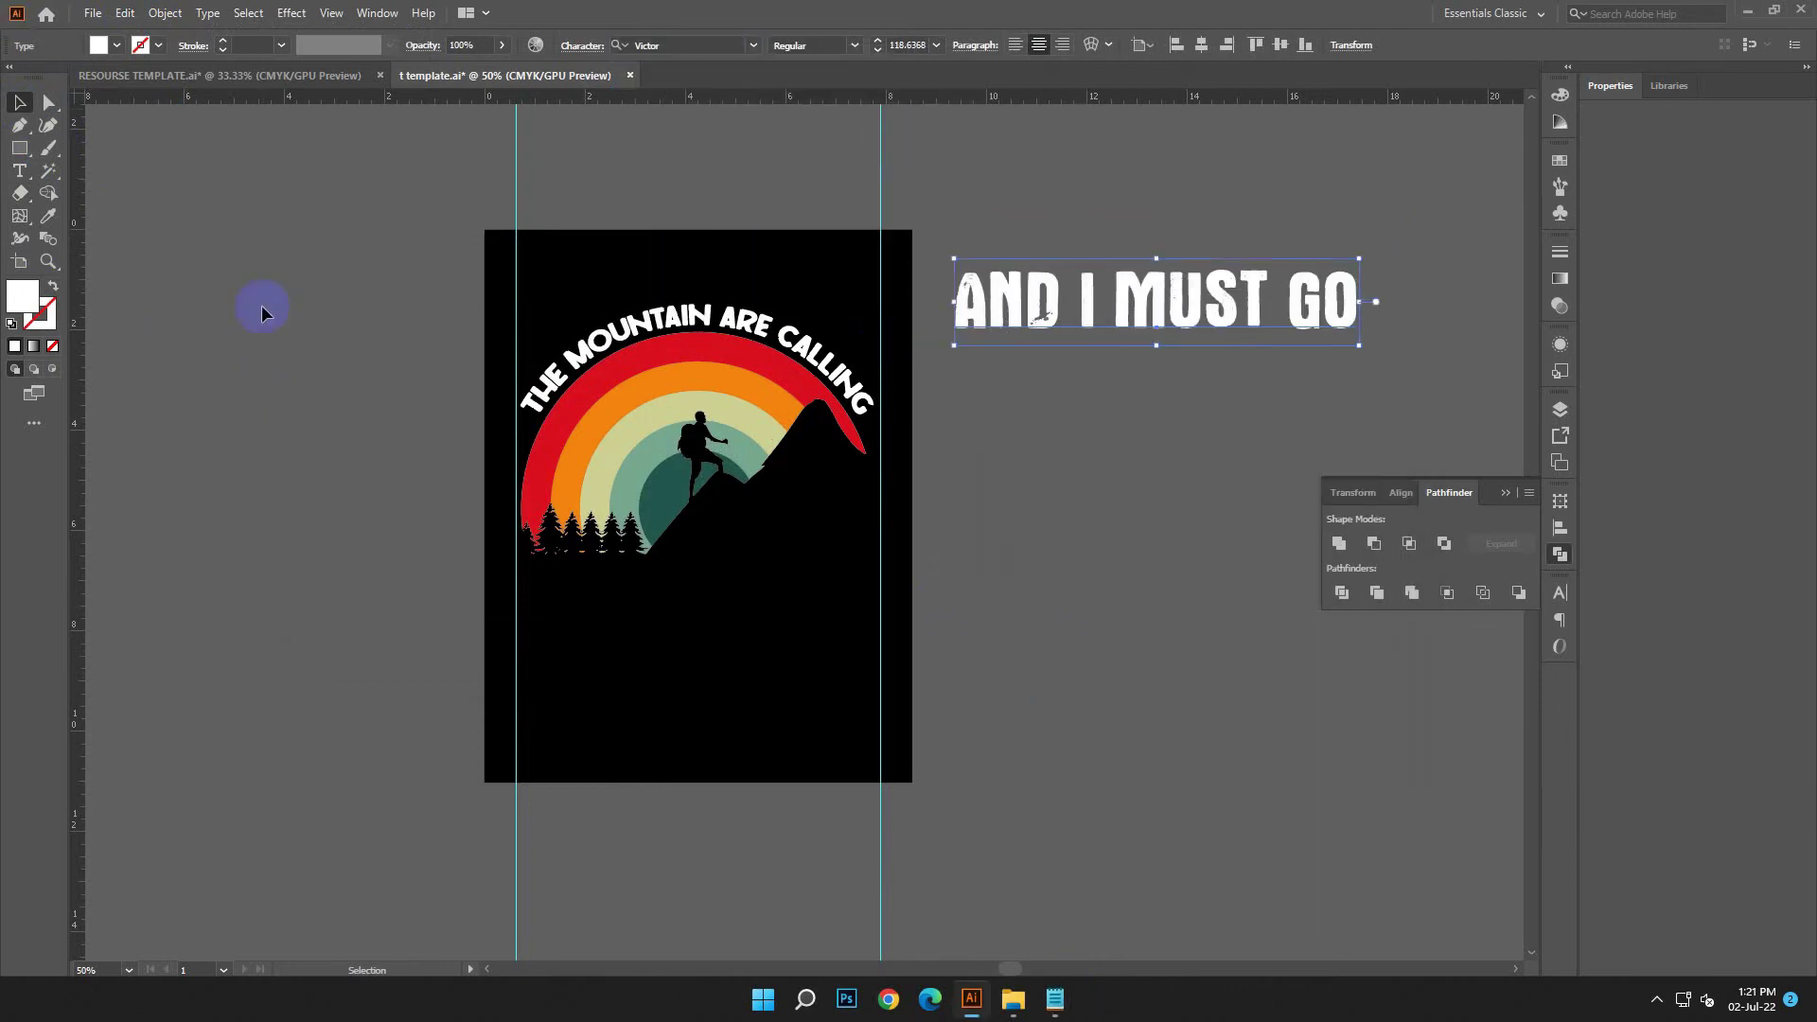
pyautogui.click(1264, 390)
pyautogui.moveTo(1254, 285); pyautogui.dragTo(816, 575)
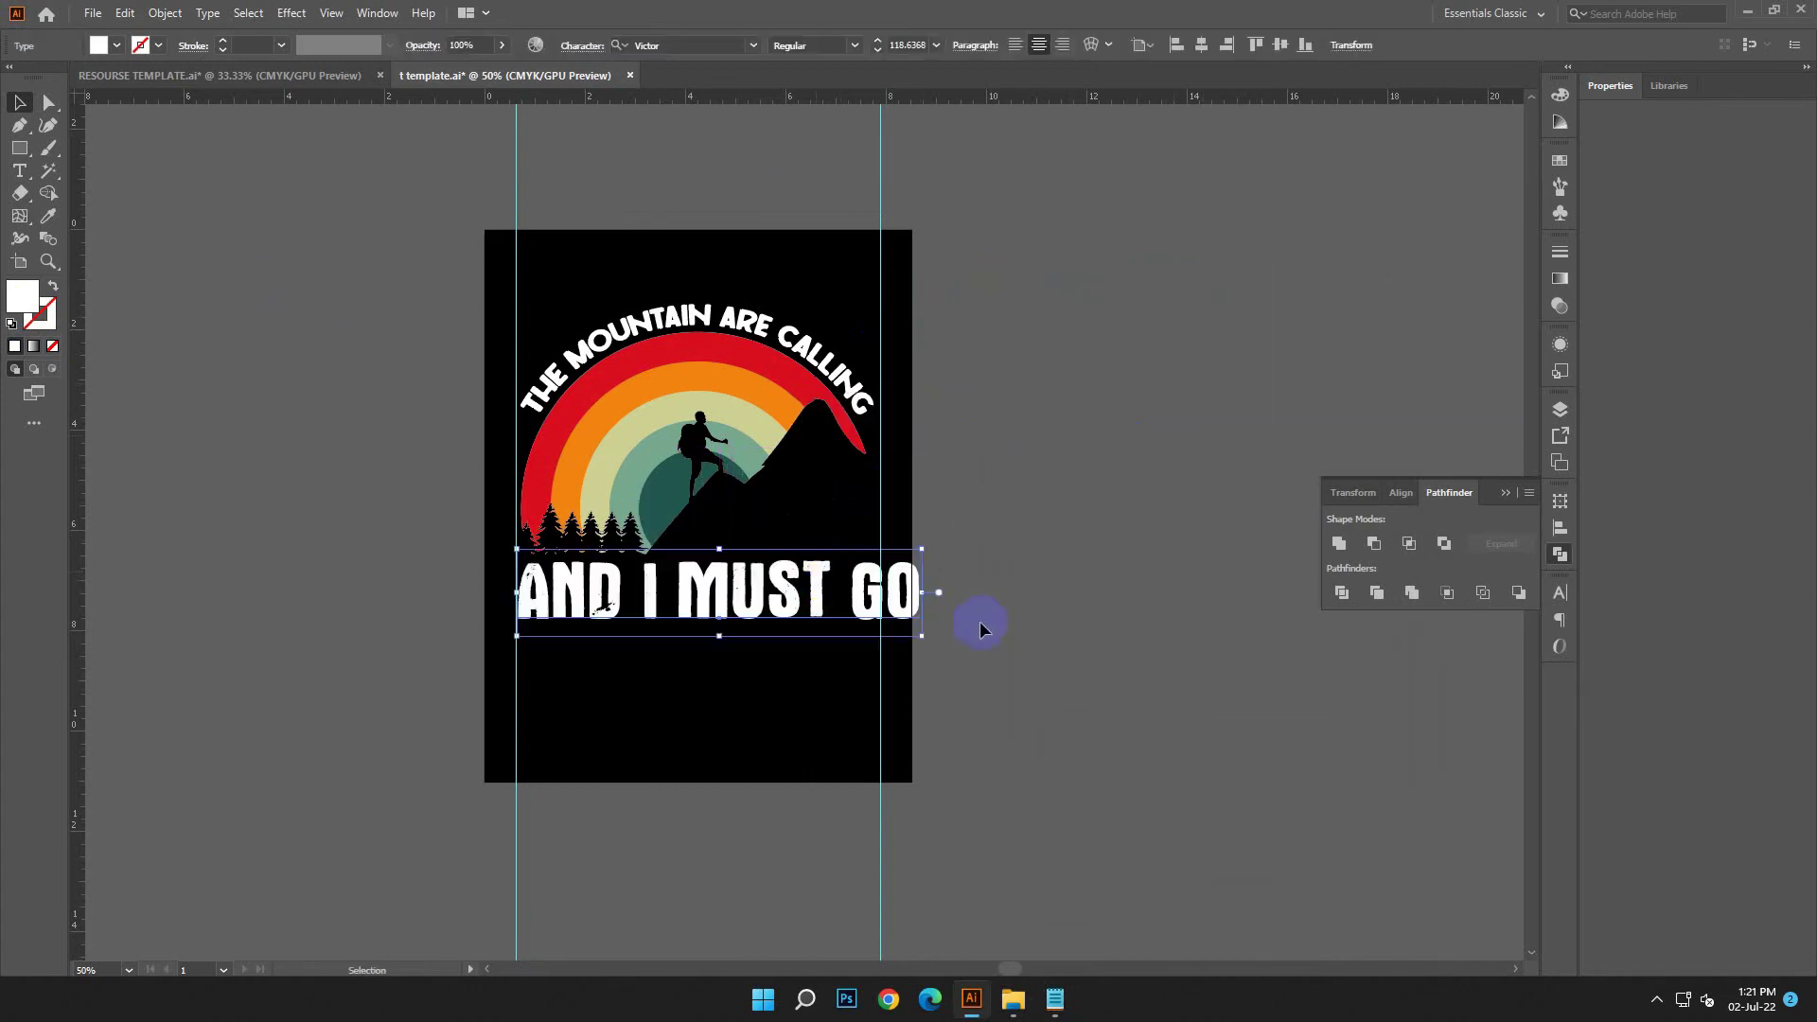
# - Shrink 'AND I MUST GO' to fit between the guides and colour it the rainbow's pale green
pyautogui.moveTo(924, 637); pyautogui.dragTo(888, 644)
pyautogui.click(1010, 667)
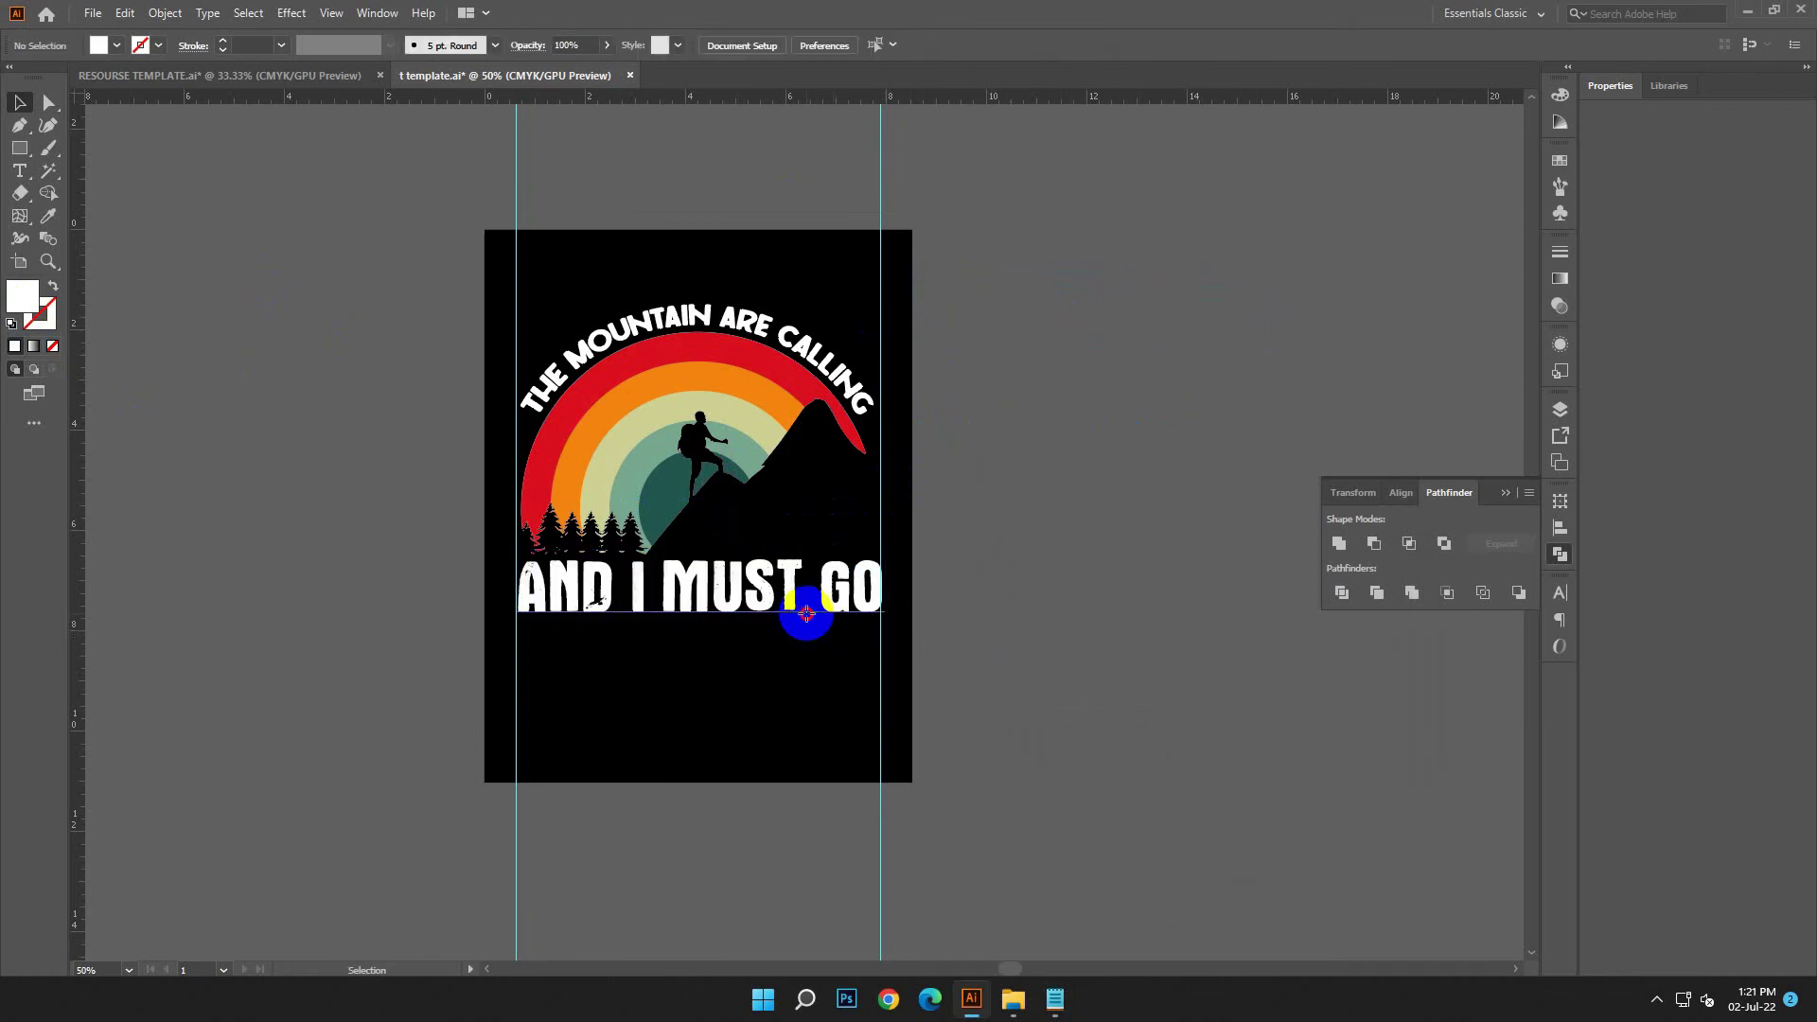
pyautogui.click(805, 613)
pyautogui.click(668, 433)
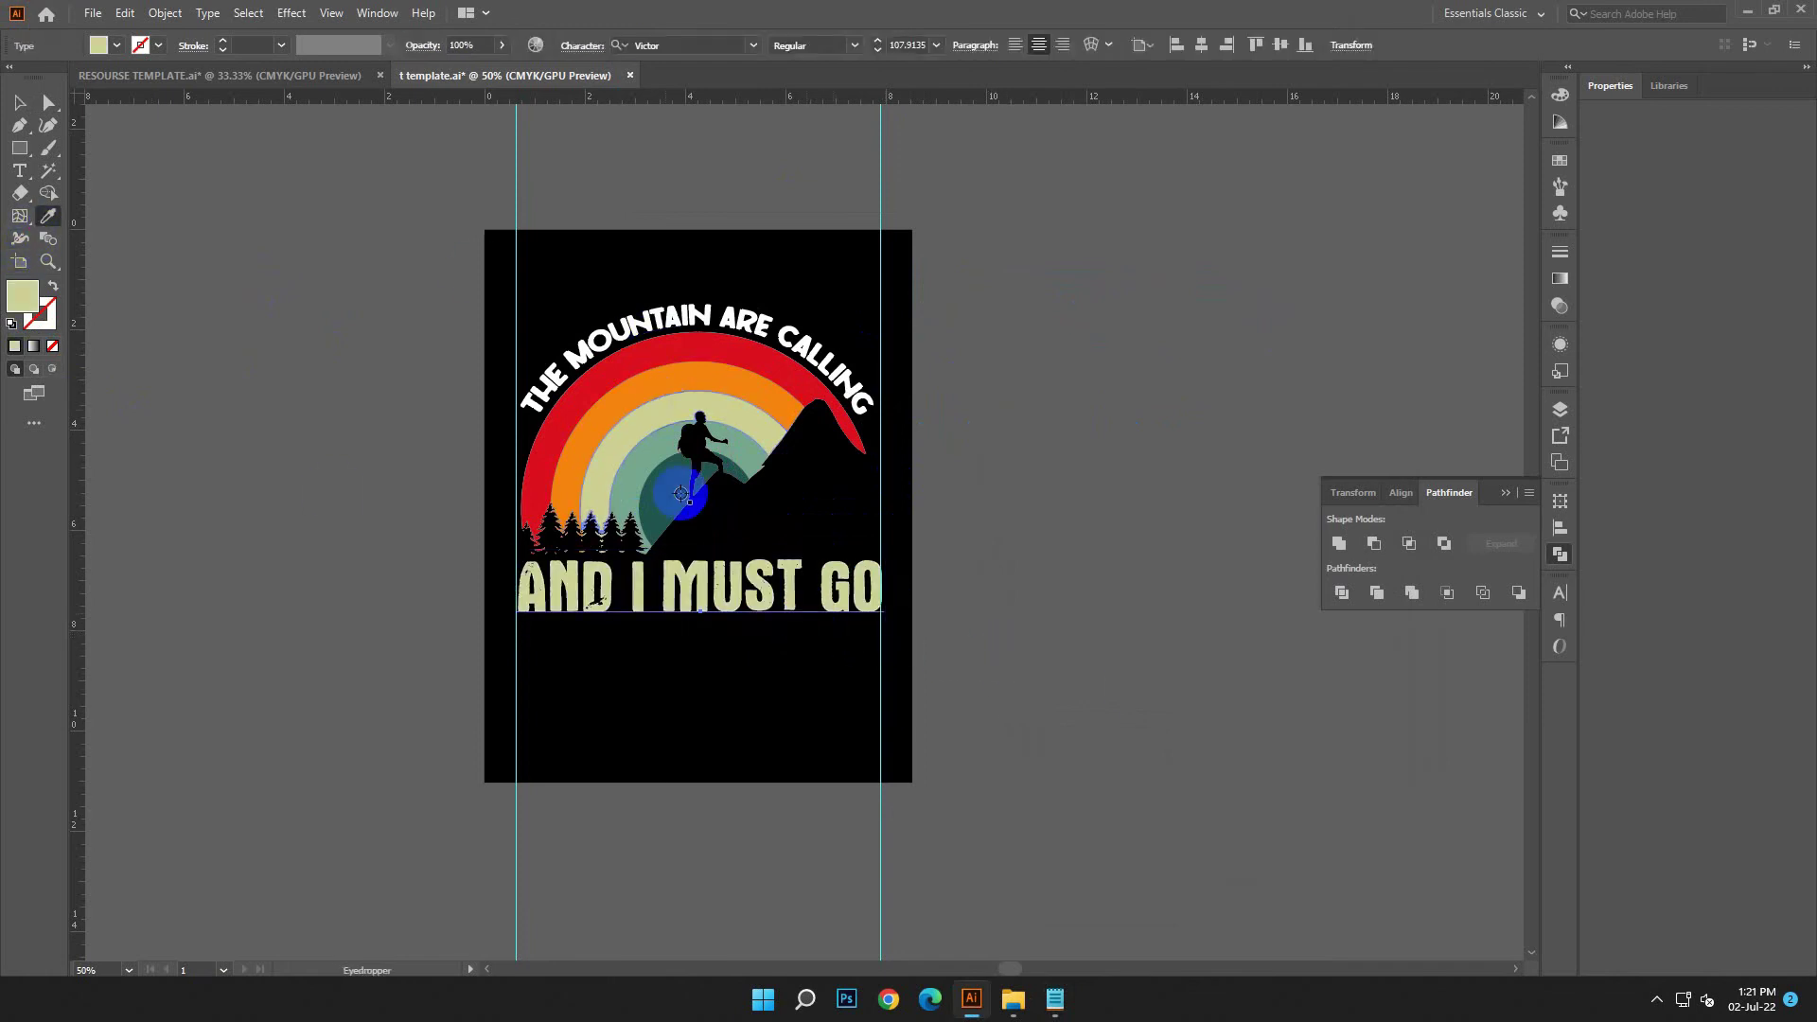
# - Convert 'AND I MUST GO' to outlines and select all the poster artwork
pyautogui.press('v')
pyautogui.click(1181, 670)
pyautogui.click(815, 600)
pyautogui.rightClick(817, 601)
pyautogui.click(880, 325)
pyautogui.moveTo(507, 295); pyautogui.dragTo(895, 674)
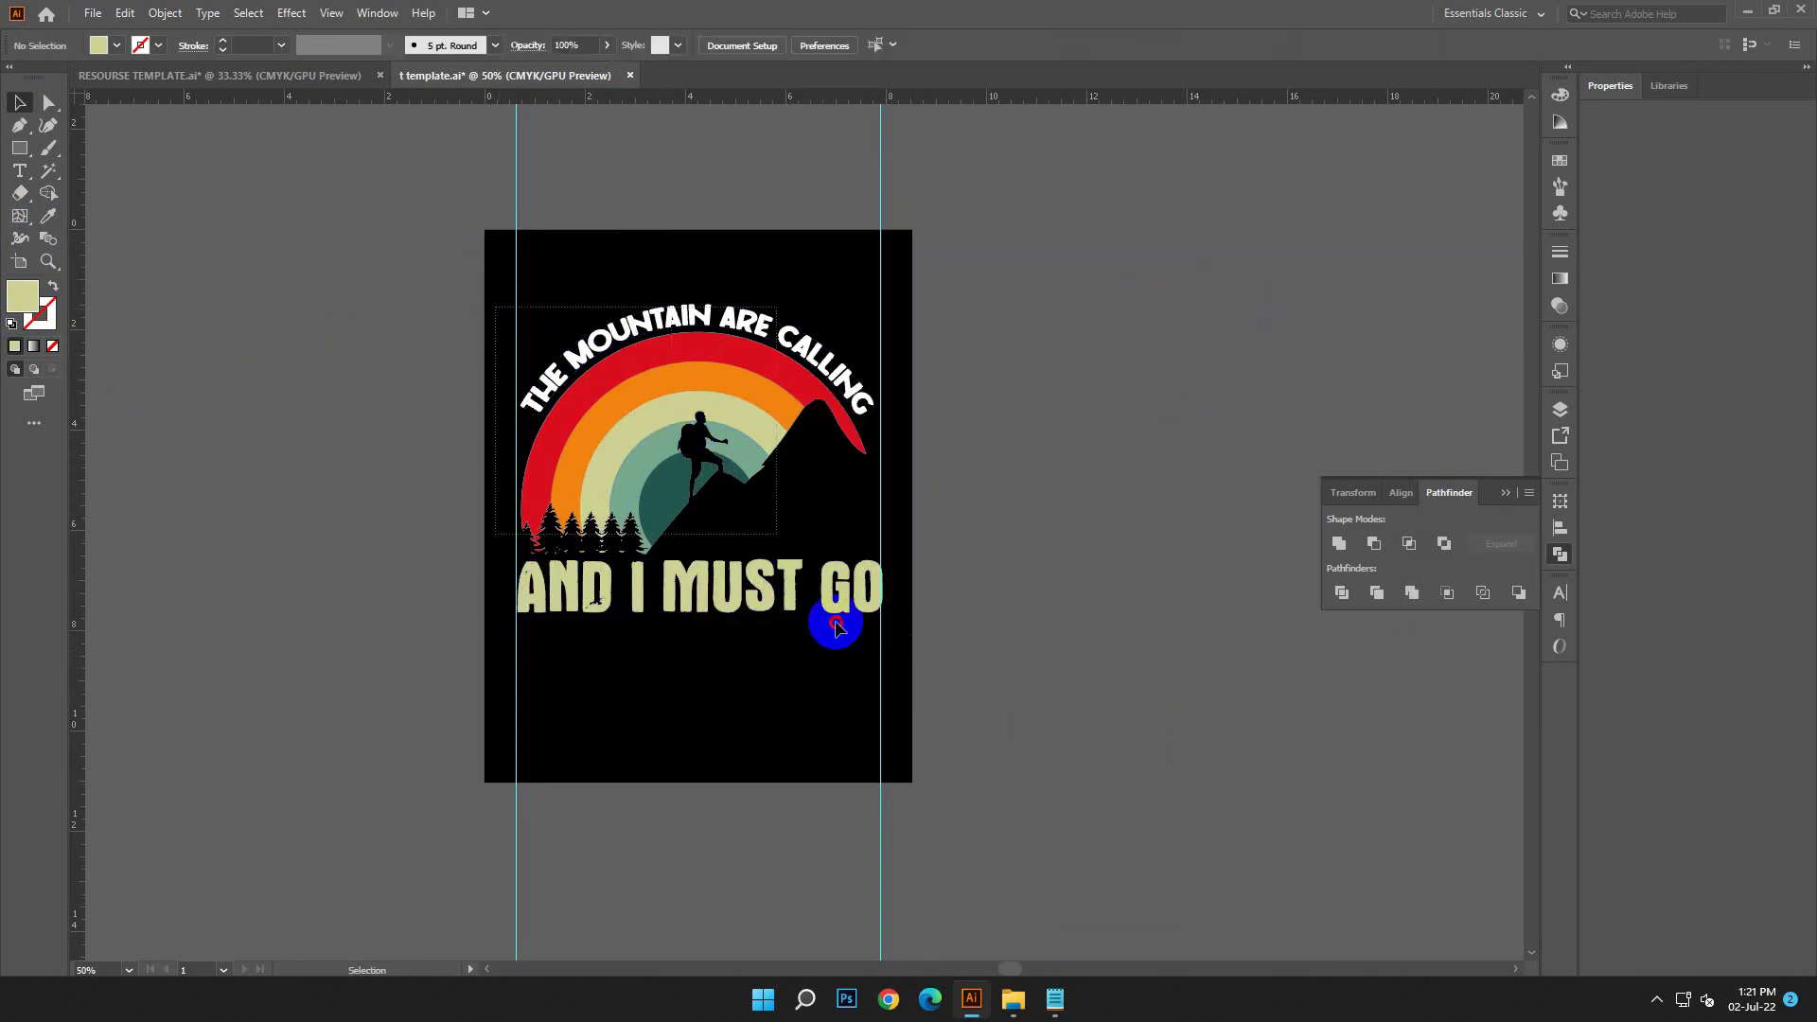
# - Group all the poster artwork and inspect the lettering at 100% zoom
pyautogui.hotkey('ctrl', 'g')
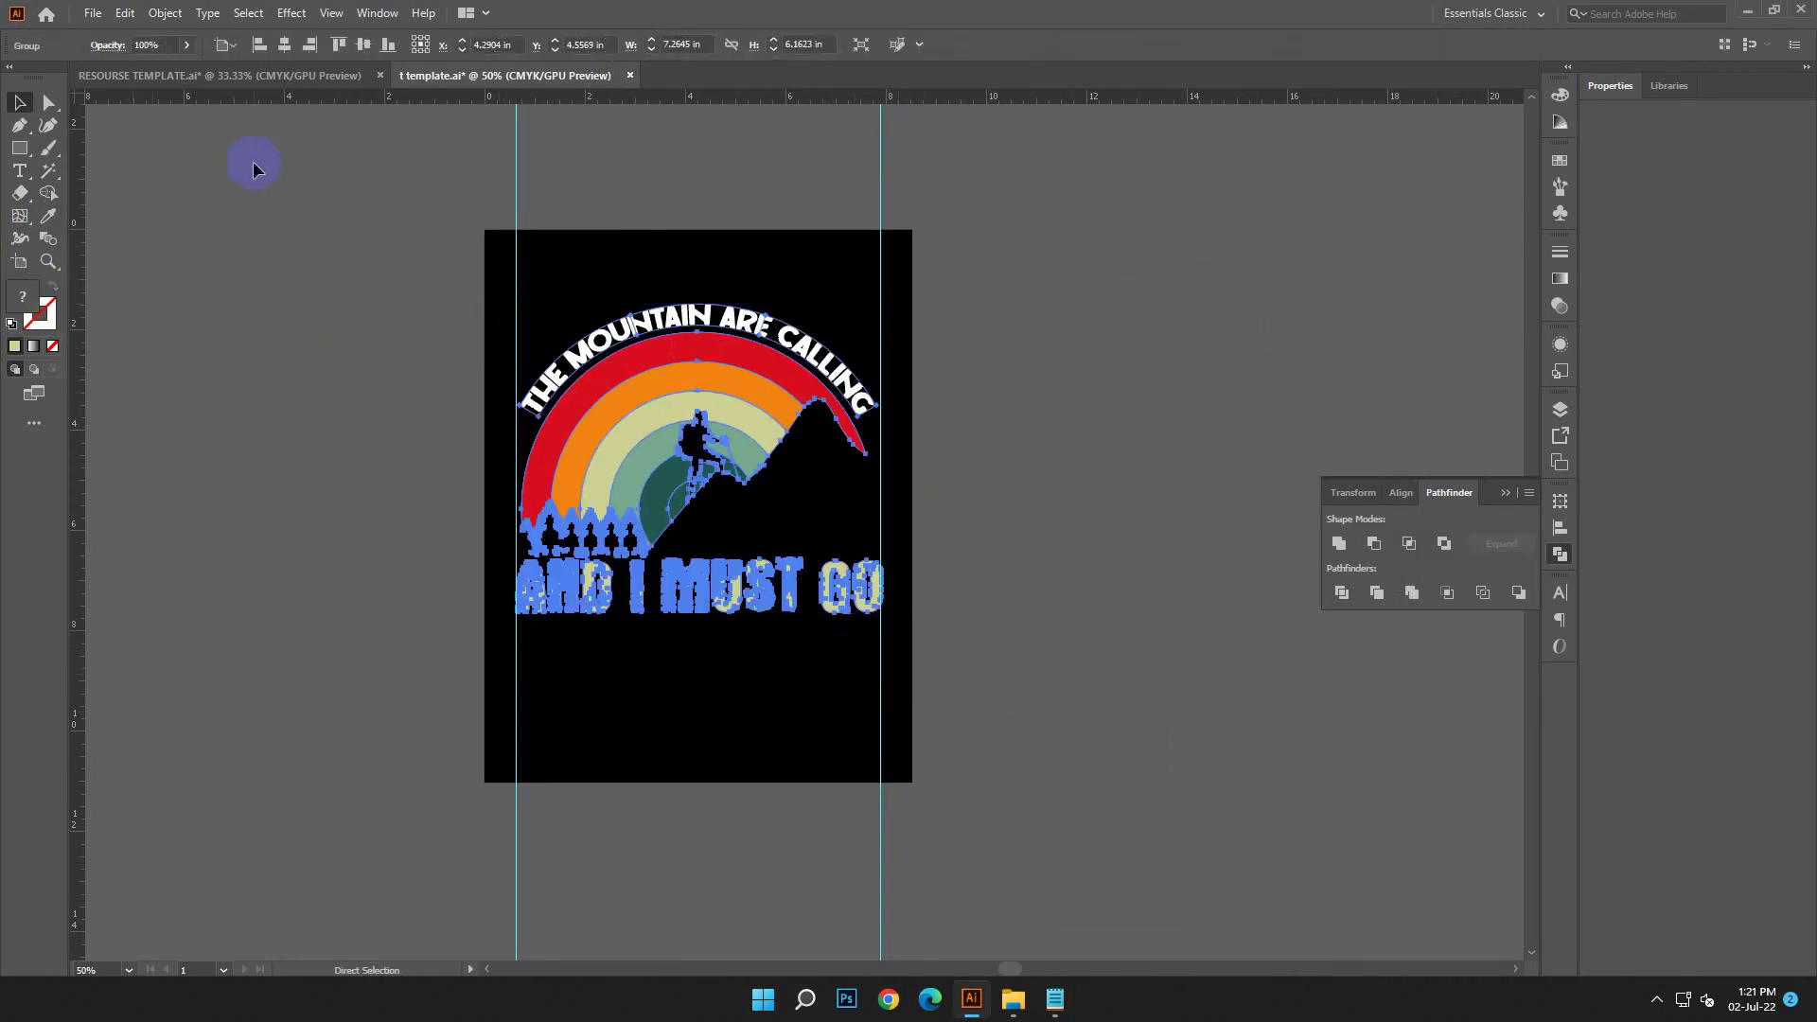
pyautogui.click(821, 644)
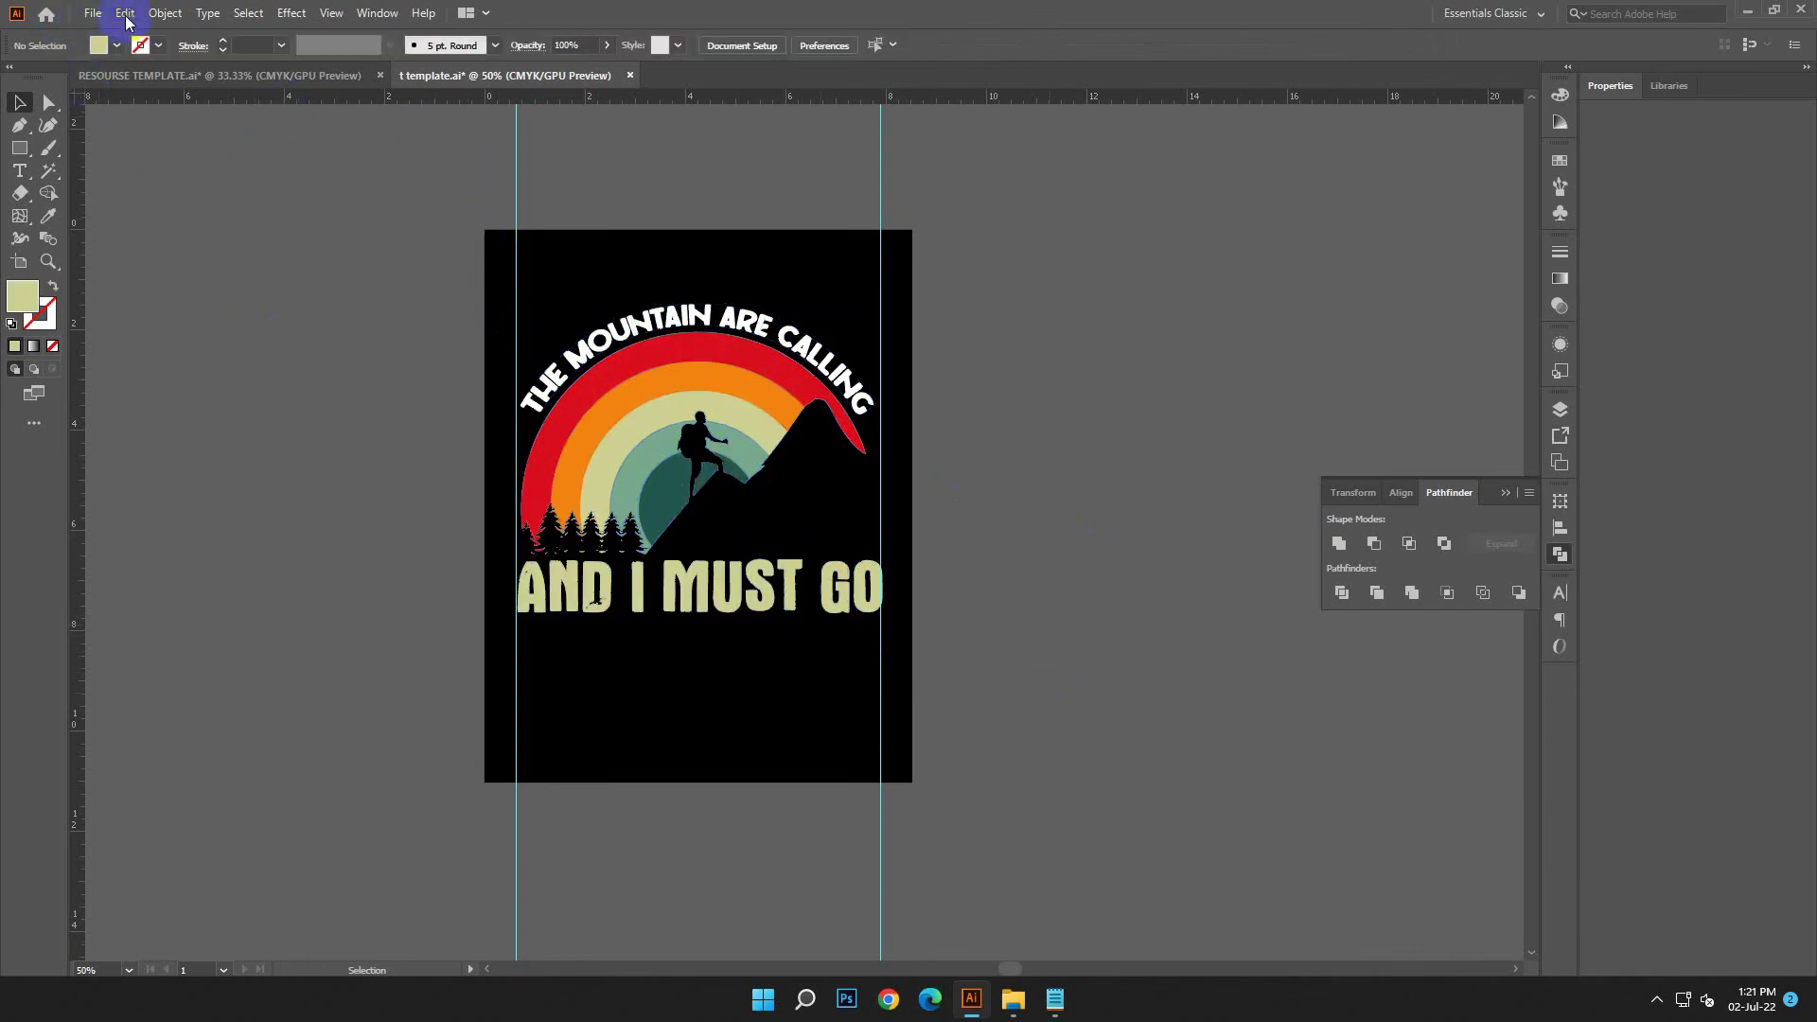
pyautogui.hotkey('ctrl', '1')
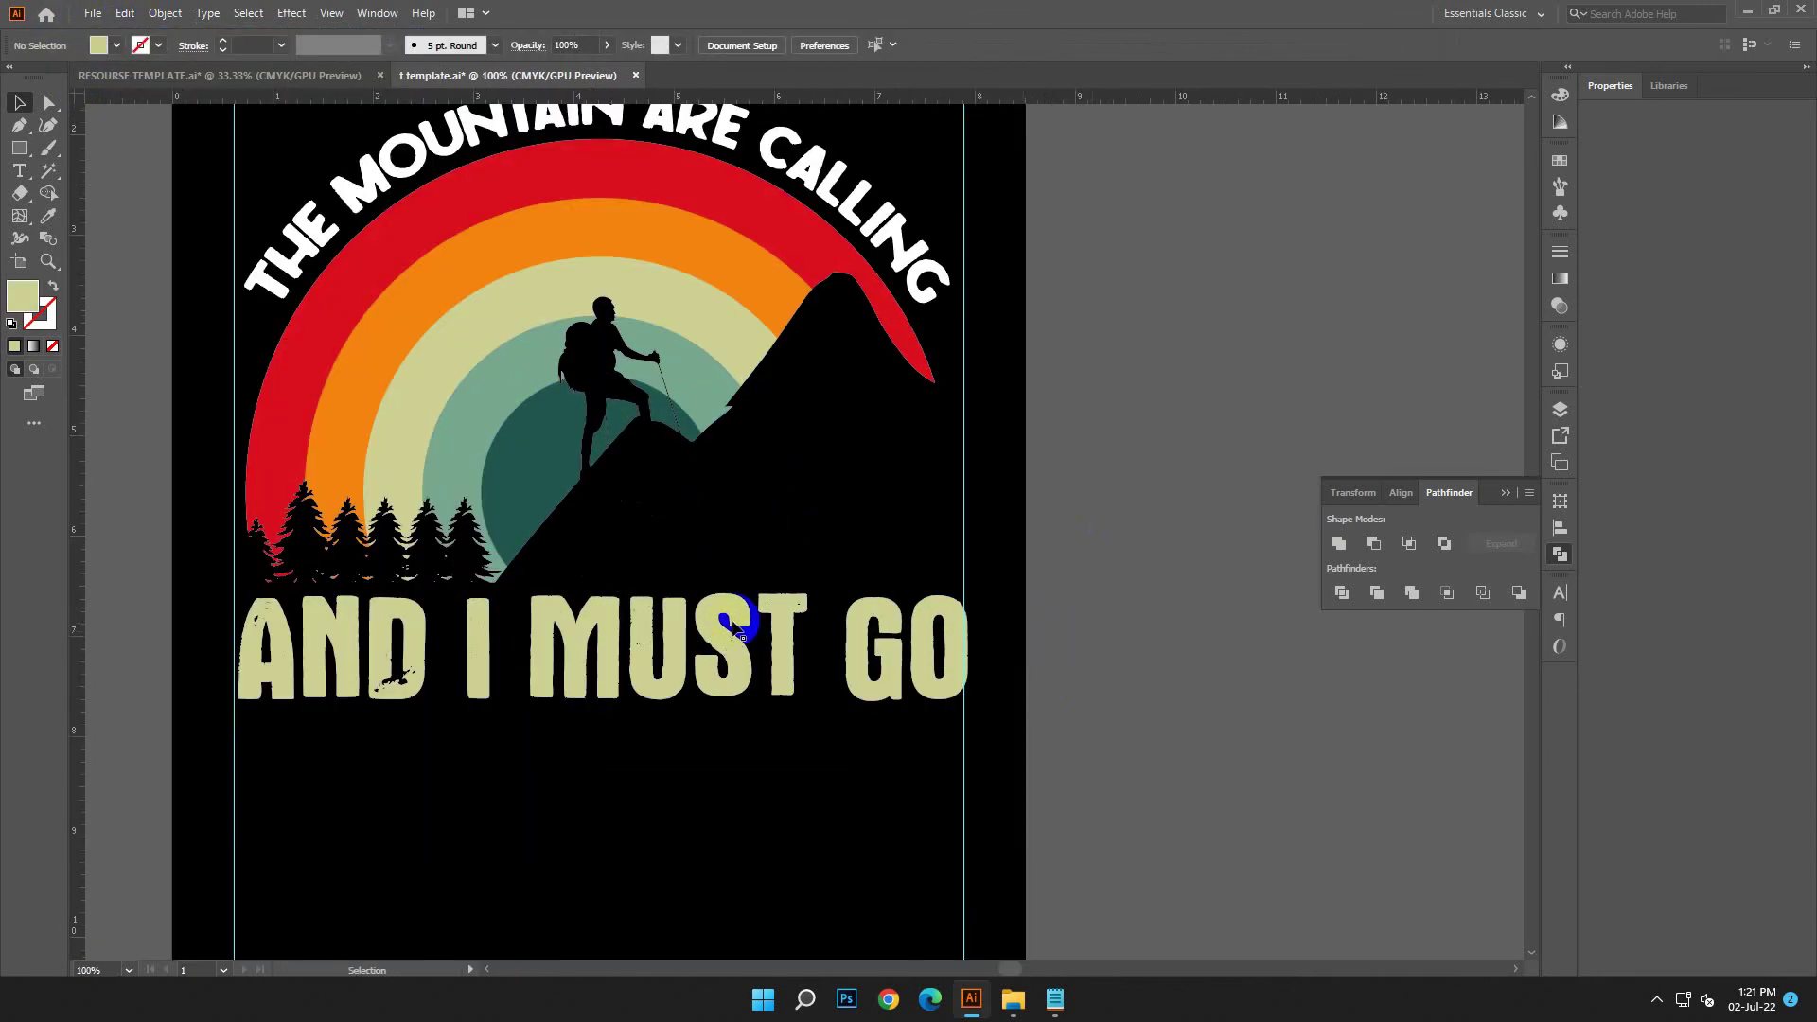
pyautogui.click(617, 620)
pyautogui.click(1057, 809)
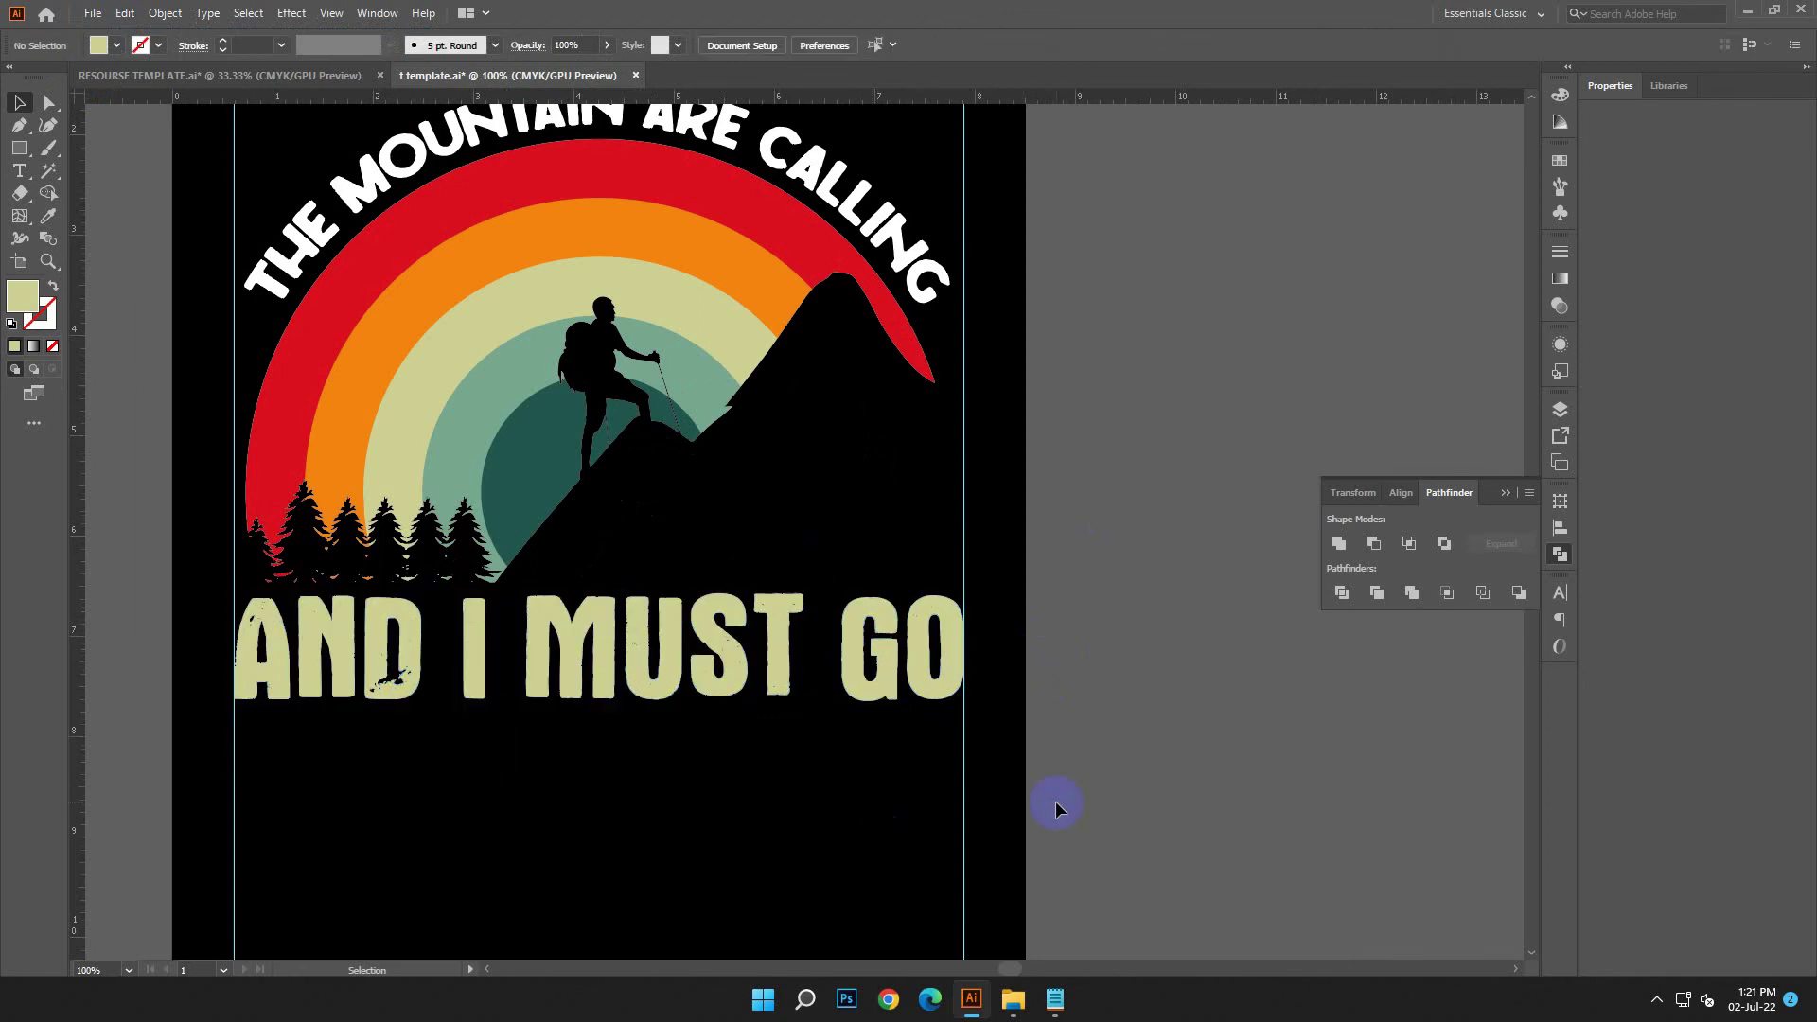
pyautogui.hotkey('ctrl', '-')
pyautogui.hotkey('ctrl', '-')
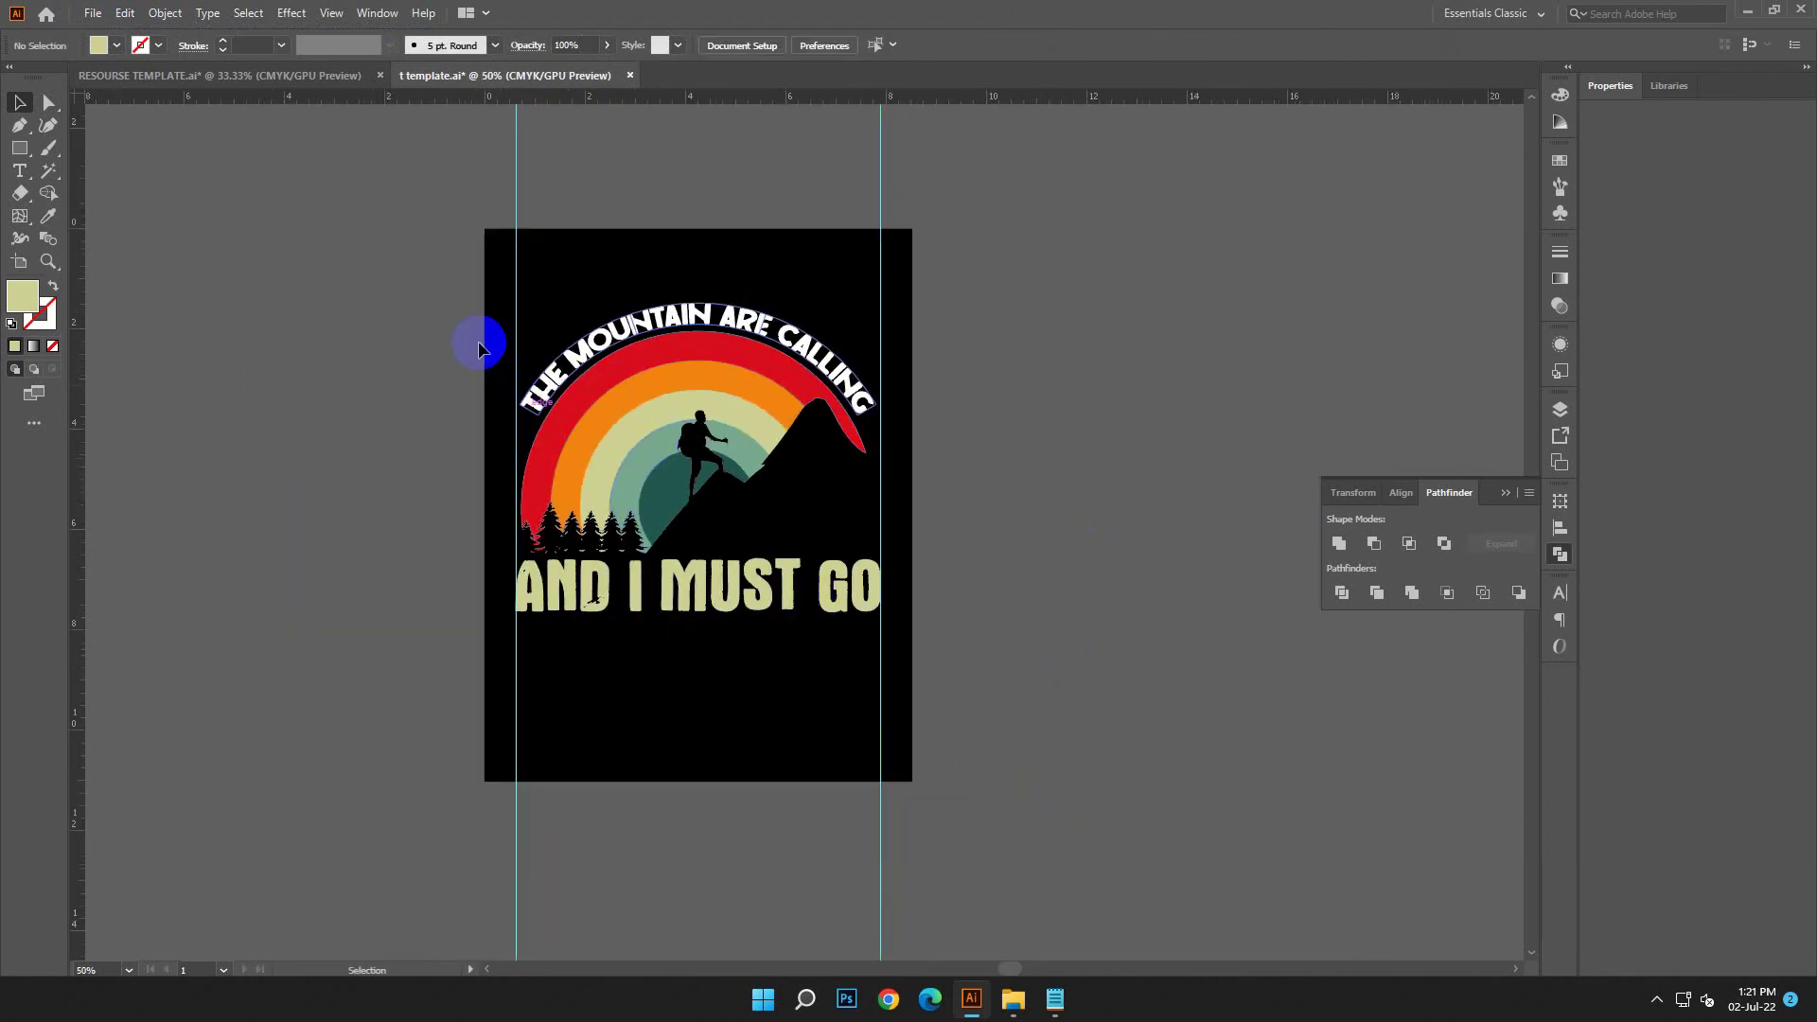
# - Expand all the poster artwork with Object > Expand
pyautogui.moveTo(479, 349); pyautogui.dragTo(978, 758)
pyautogui.click(165, 13)
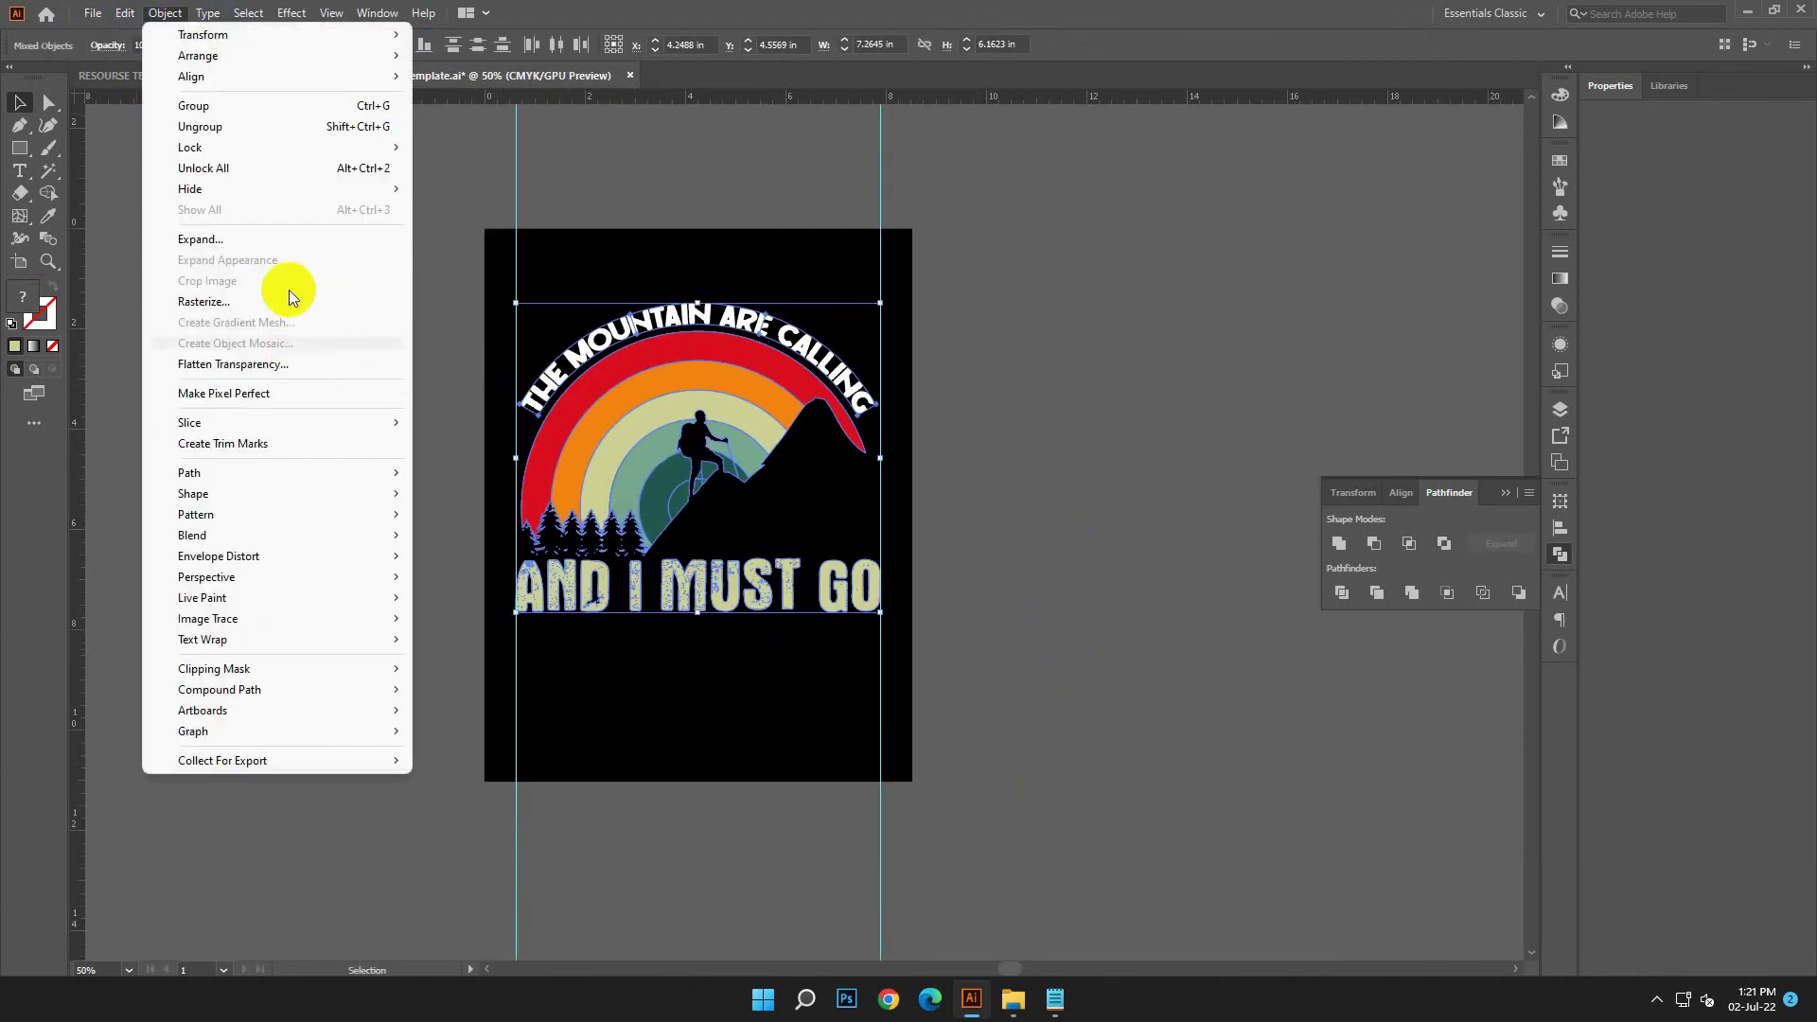
pyautogui.click(203, 239)
pyautogui.click(856, 618)
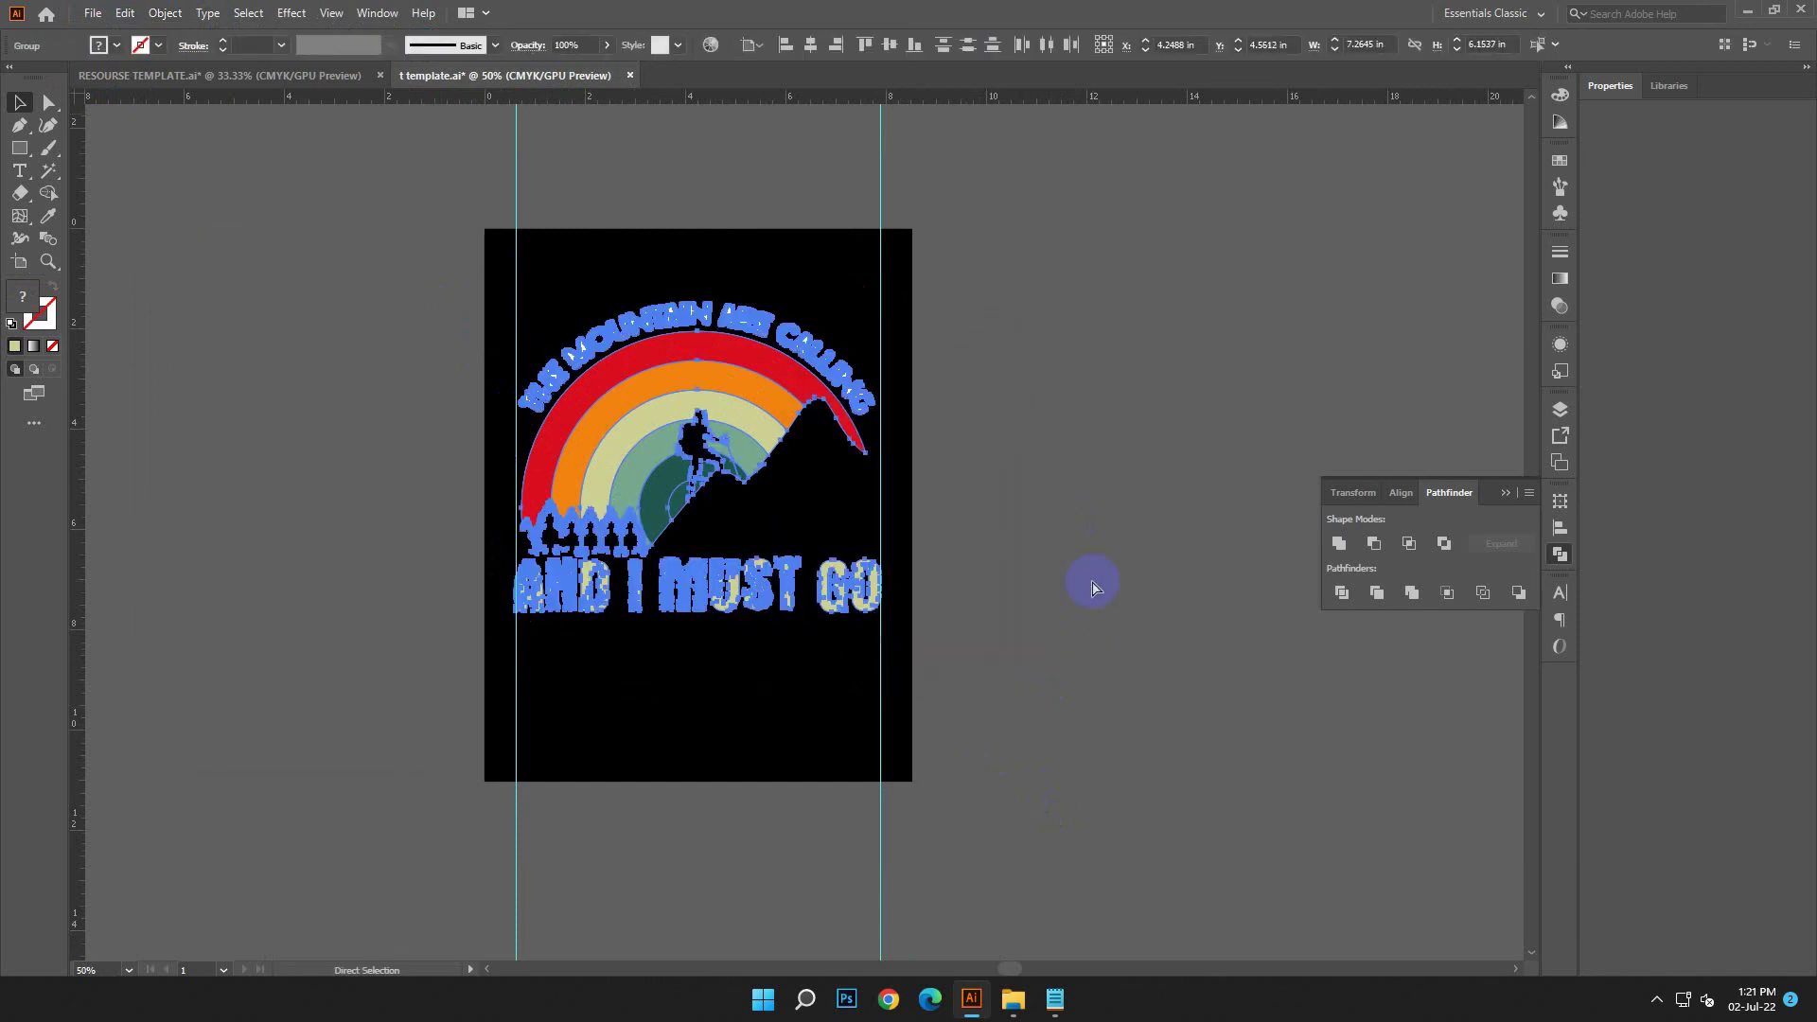
pyautogui.click(165, 12)
pyautogui.click(194, 239)
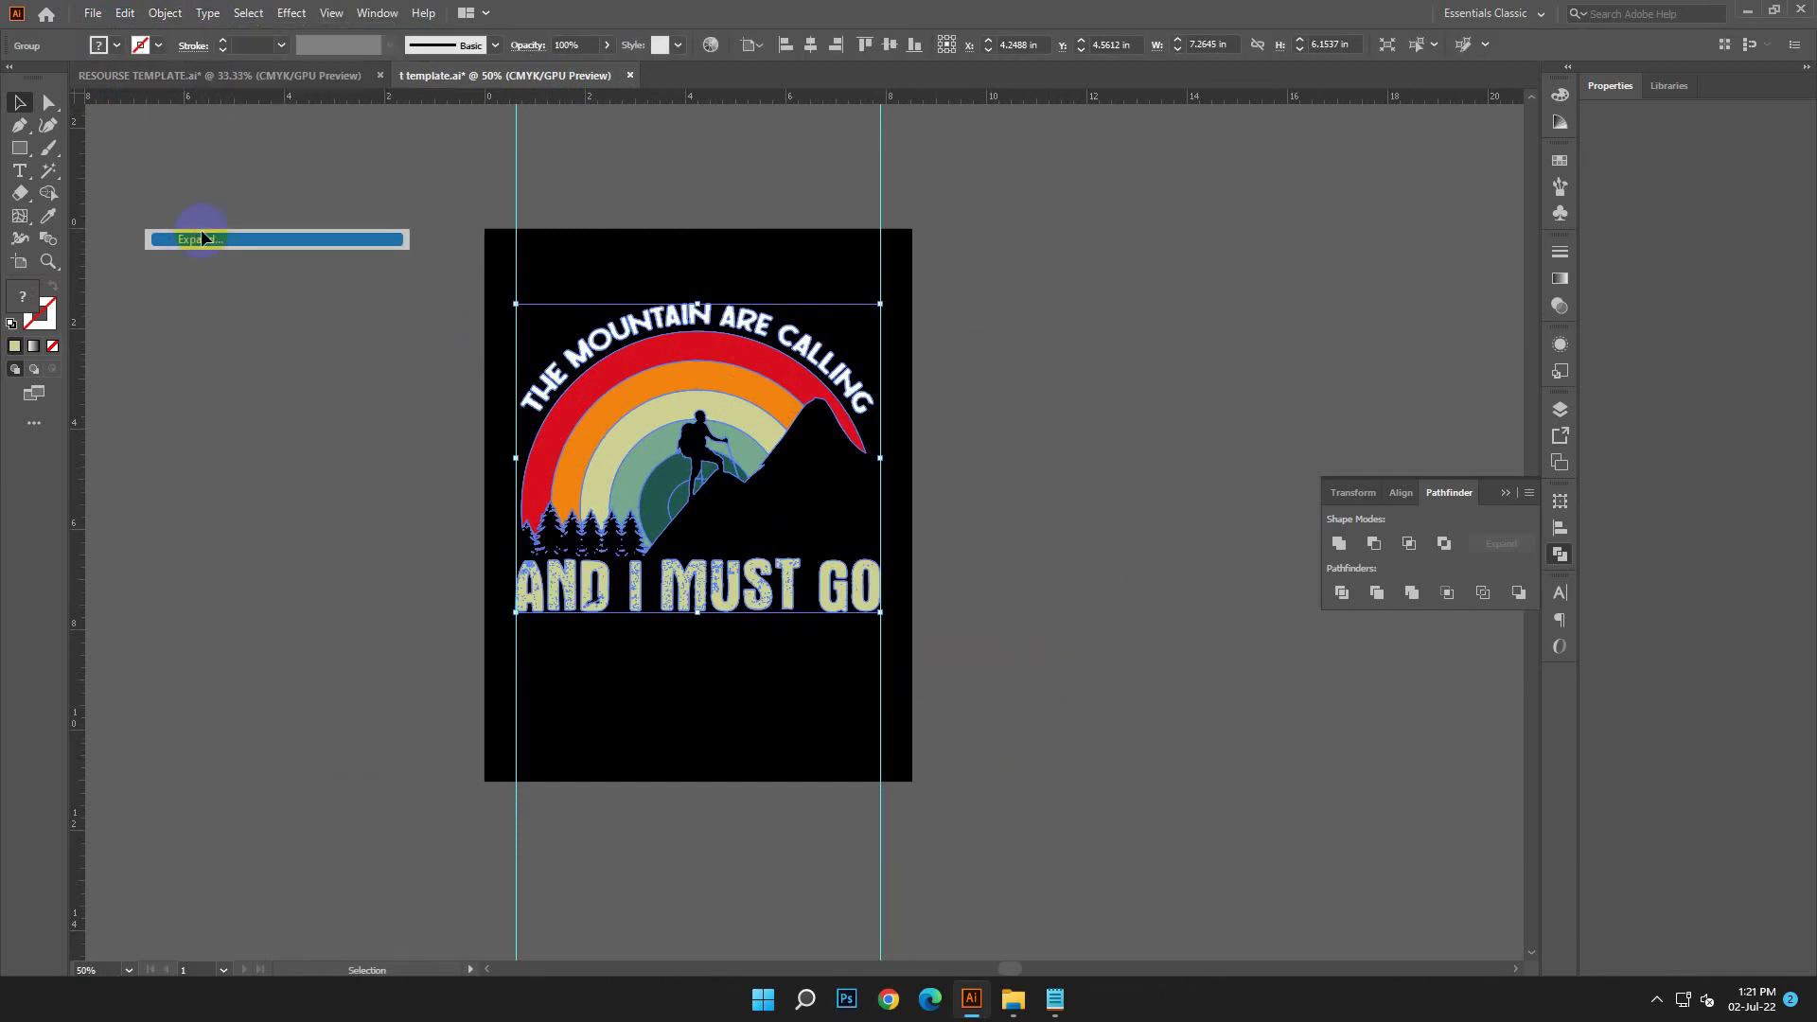
pyautogui.click(1006, 406)
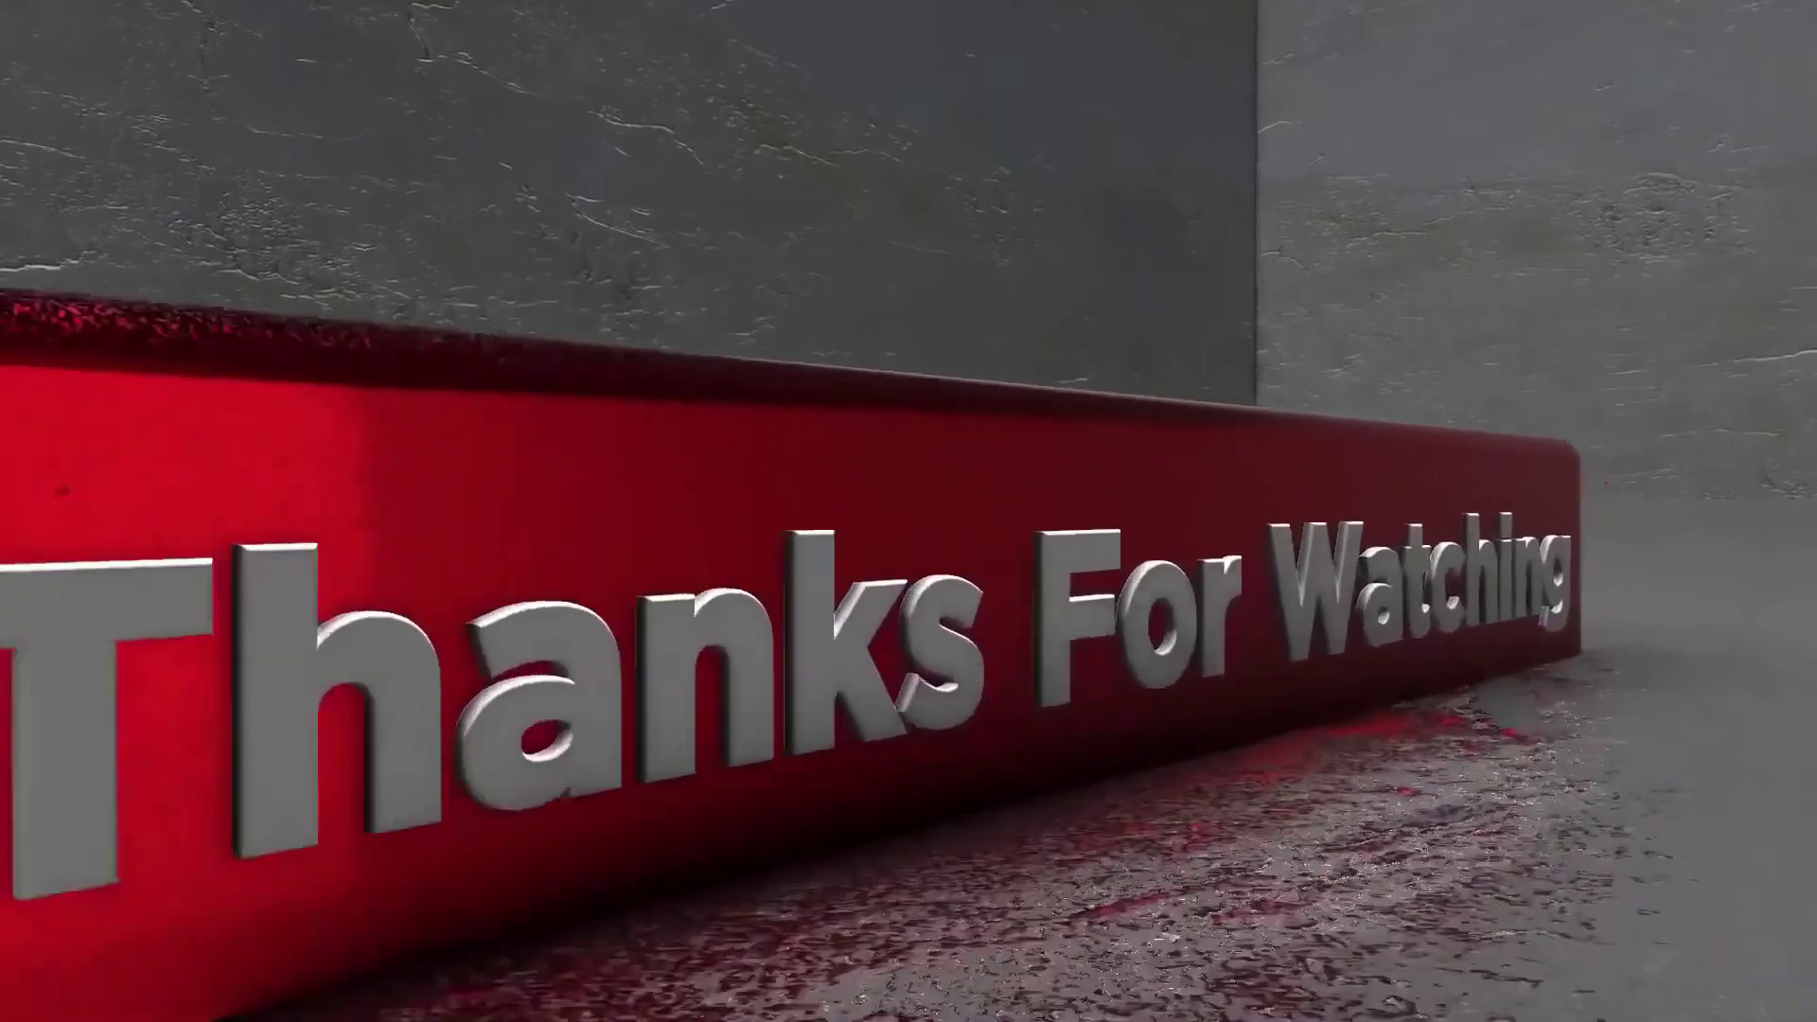